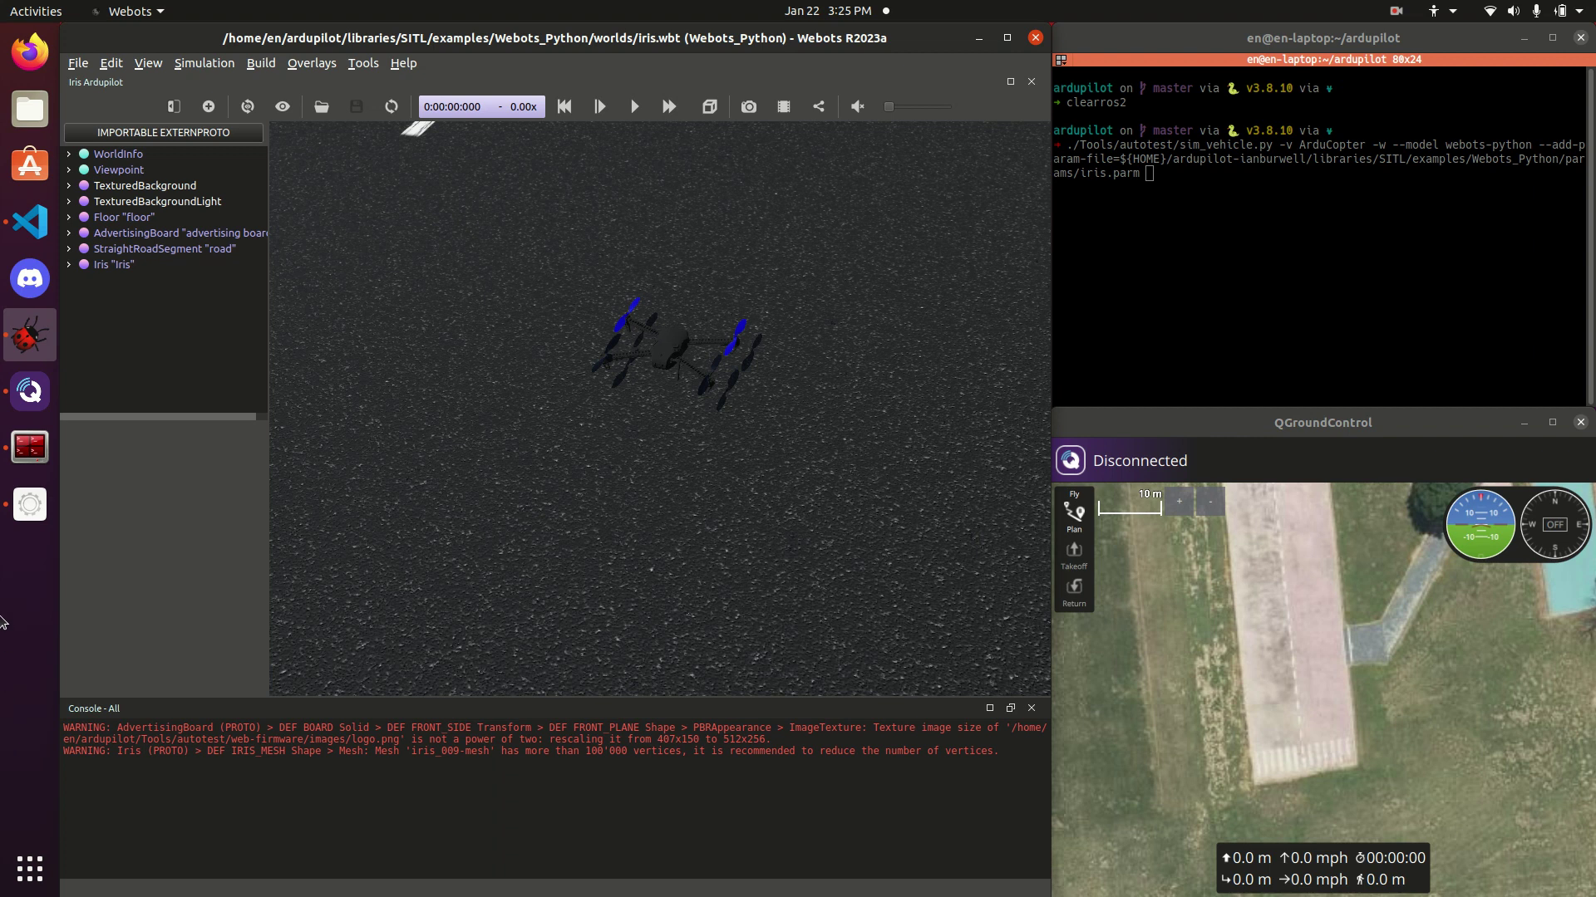
Open iris.wbt from the Webots_Python worlds folder to reload the Iris drone world
click(83, 66)
click(117, 108)
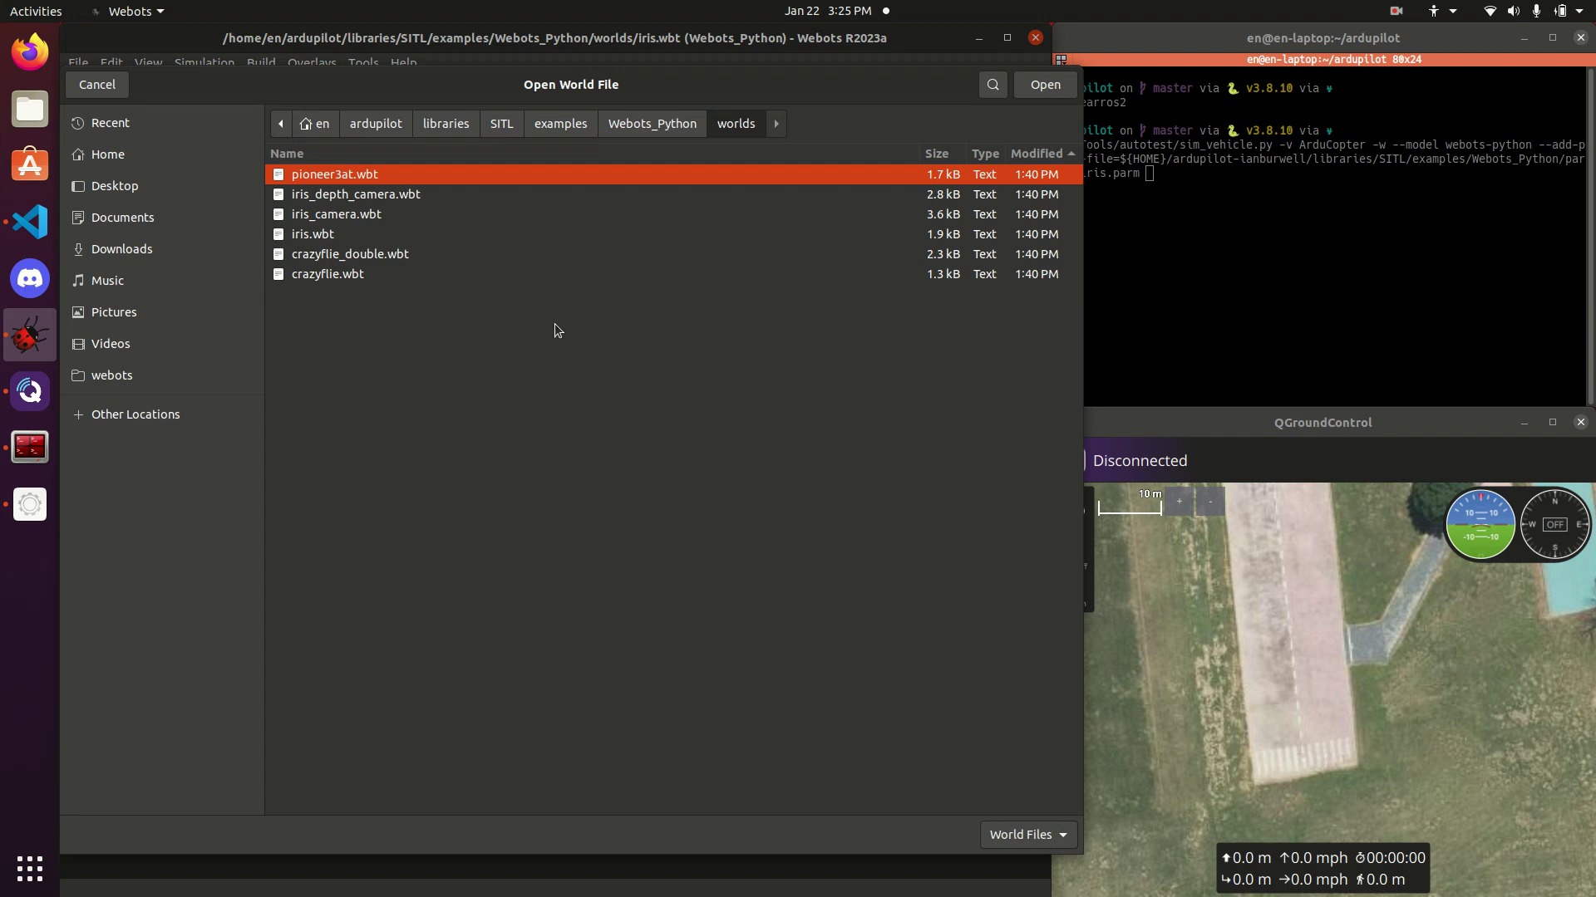
click(391, 236)
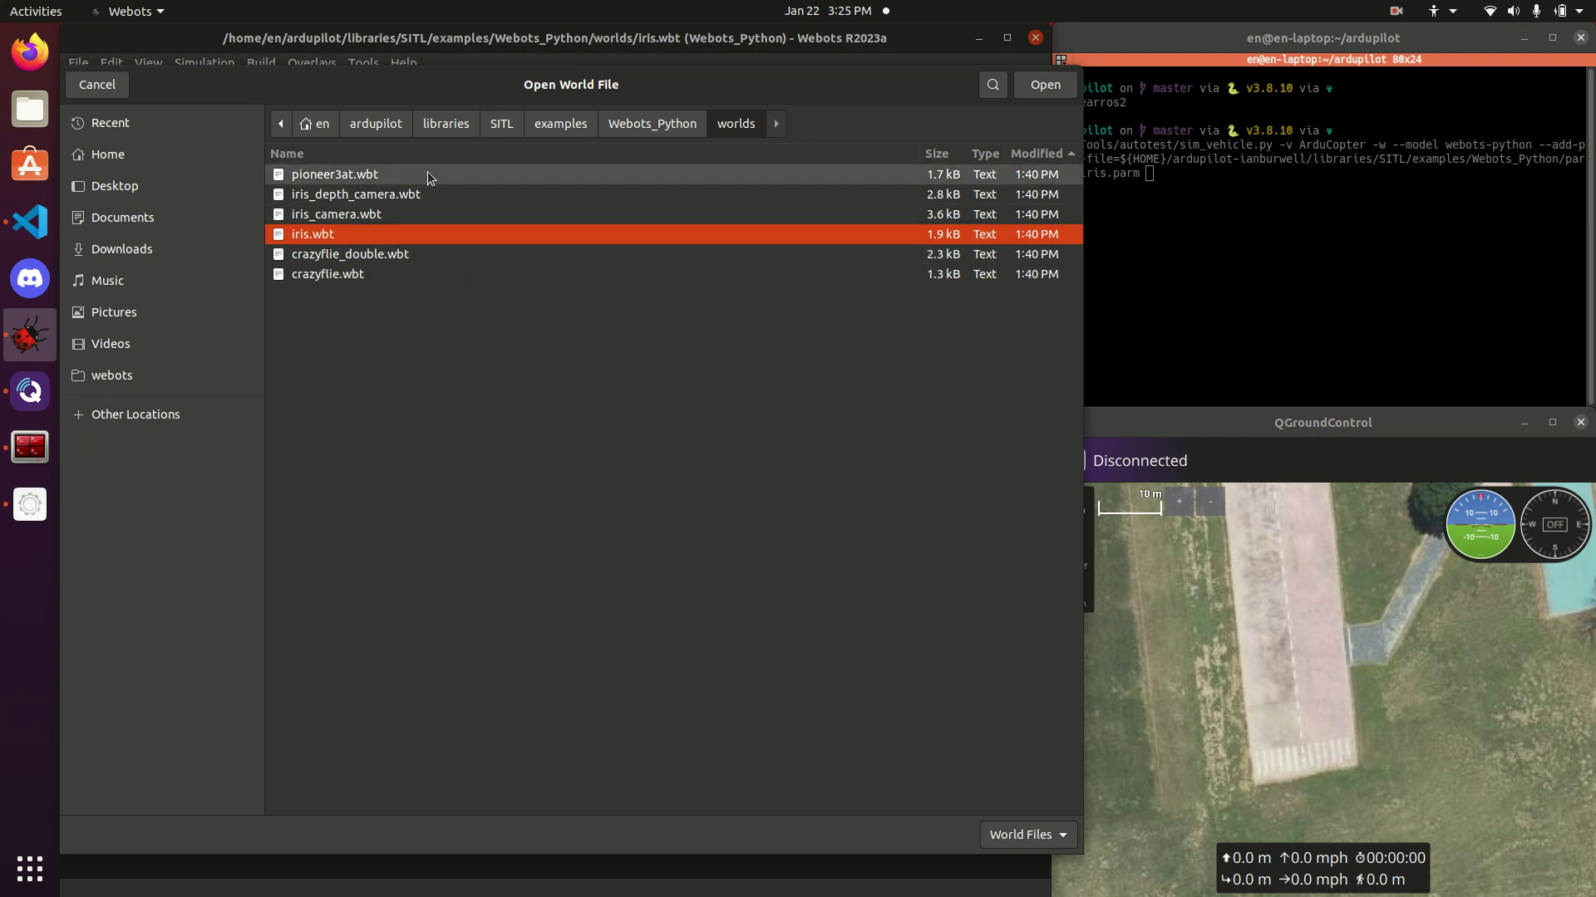
click(1039, 87)
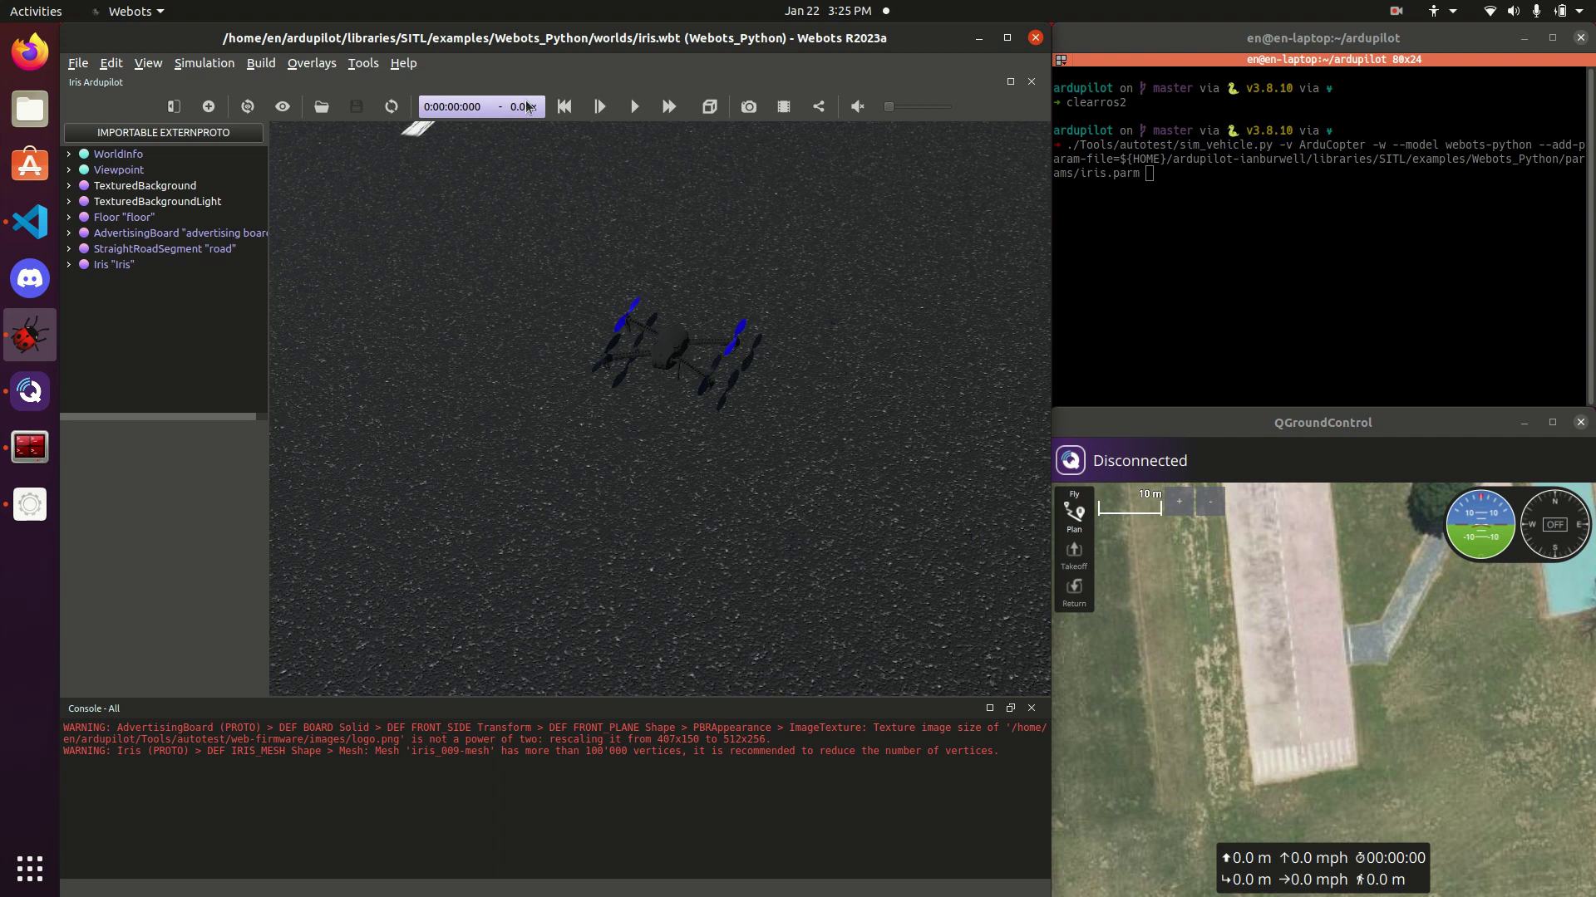
Run the Iris simulation in real time, briefly trying Fast mode before pausing and resuming
click(634, 106)
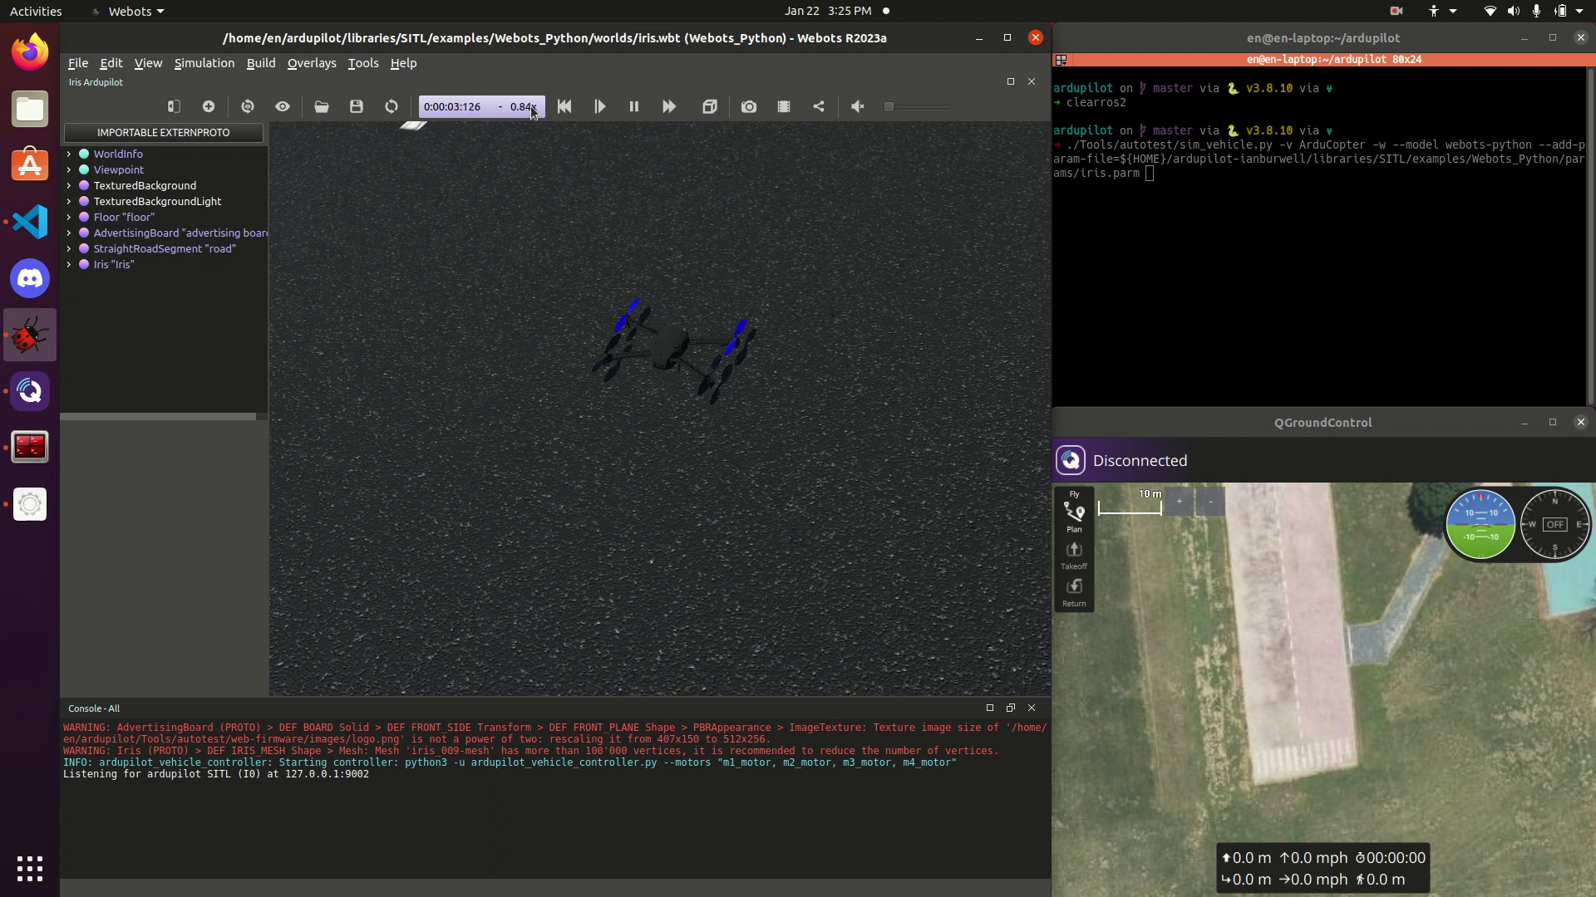
click(671, 106)
click(672, 107)
click(637, 109)
Launch ArduCopter SITL with sim_vehicle.py, hide its console, and request takeoff in QGroundControl
click(1255, 241)
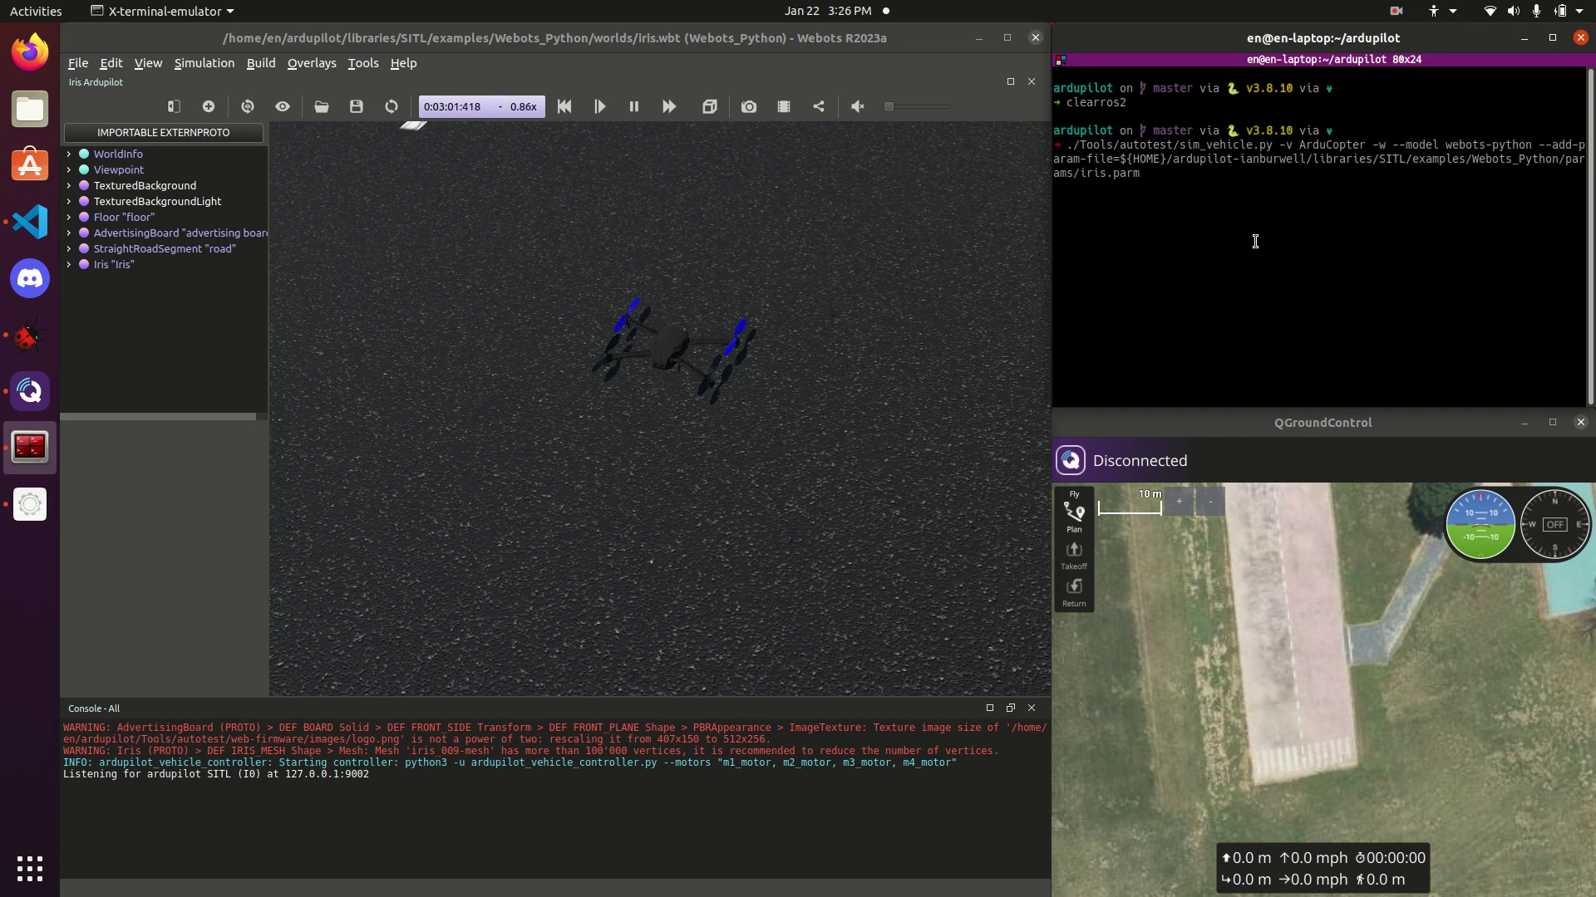
key(Return)
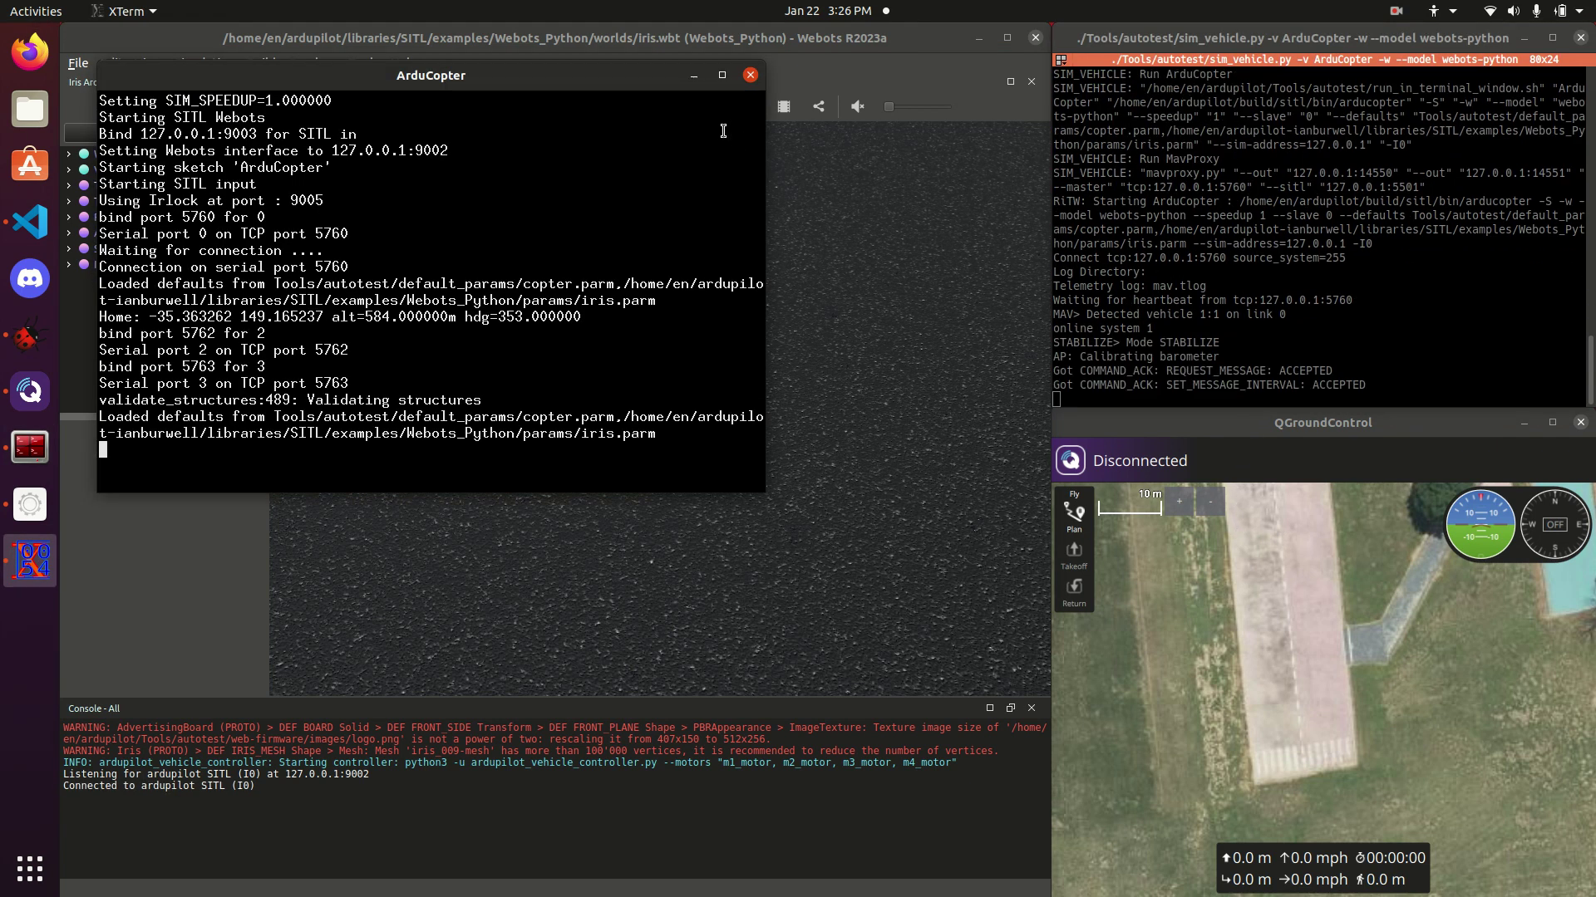
click(694, 75)
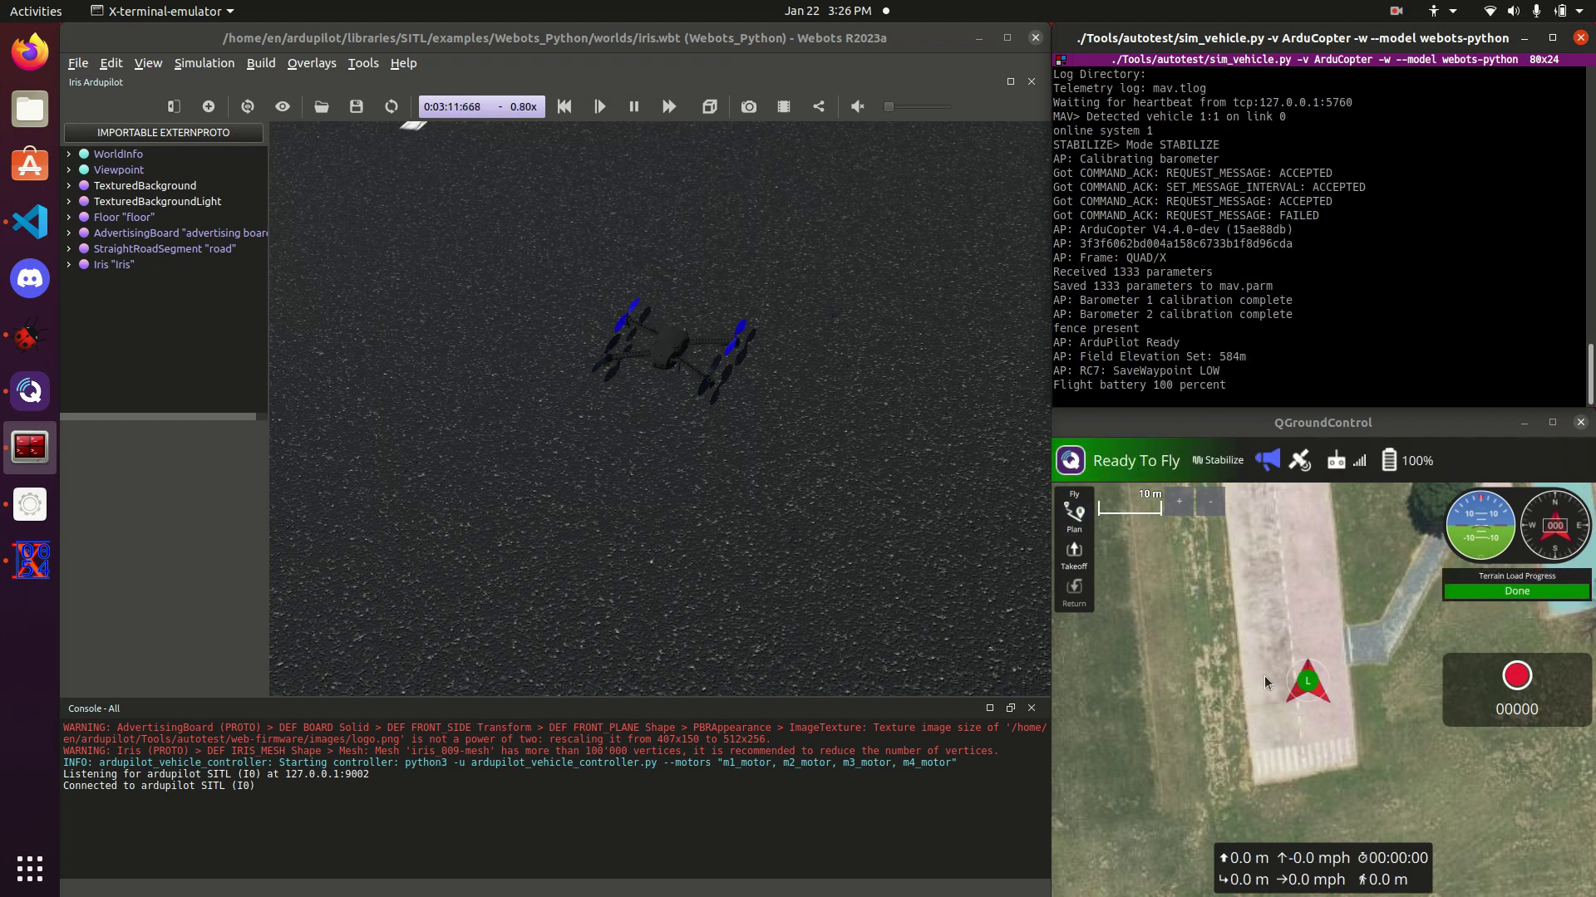
click(1074, 559)
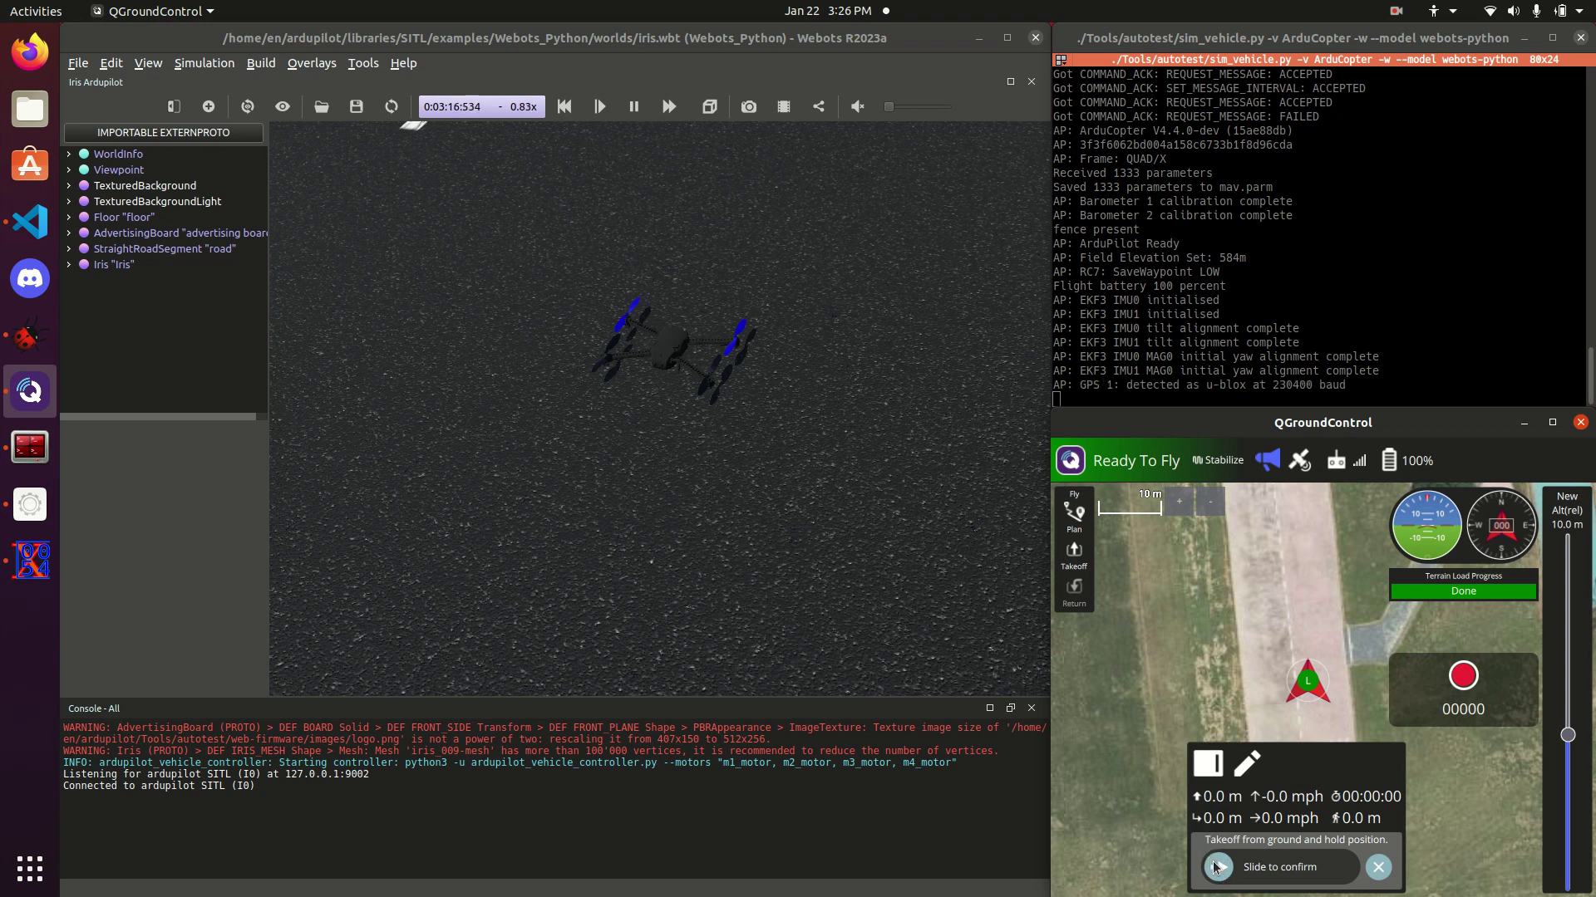
Confirm takeoff, dismiss the failed-to-arm message, and retry so the drone climbs to 10 m
drag(1215, 866, 1348, 867)
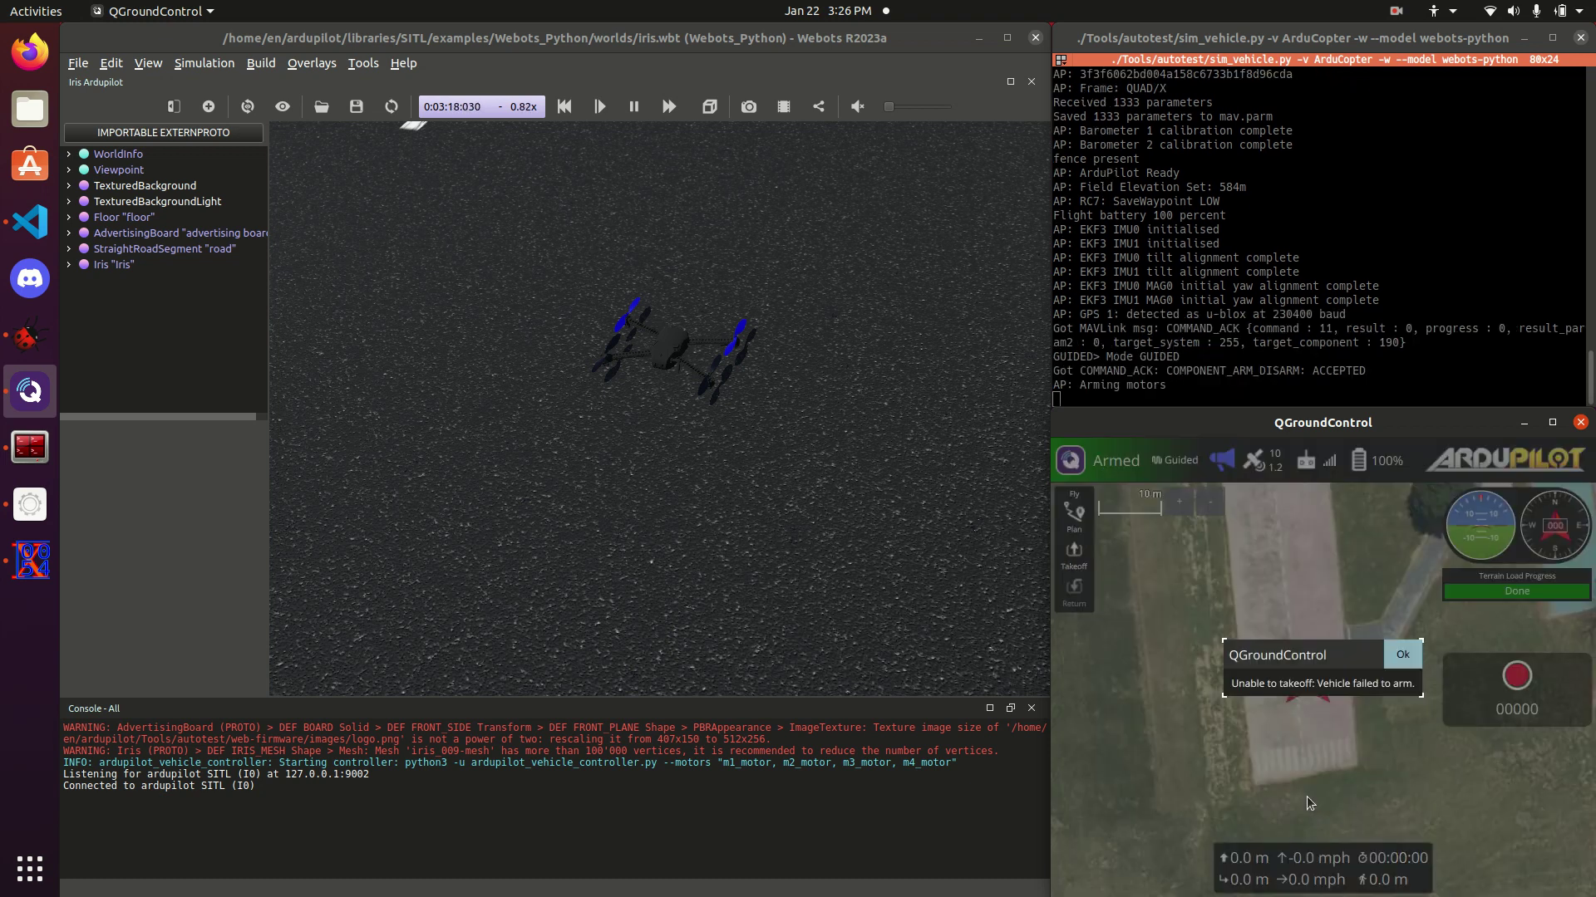
click(1401, 655)
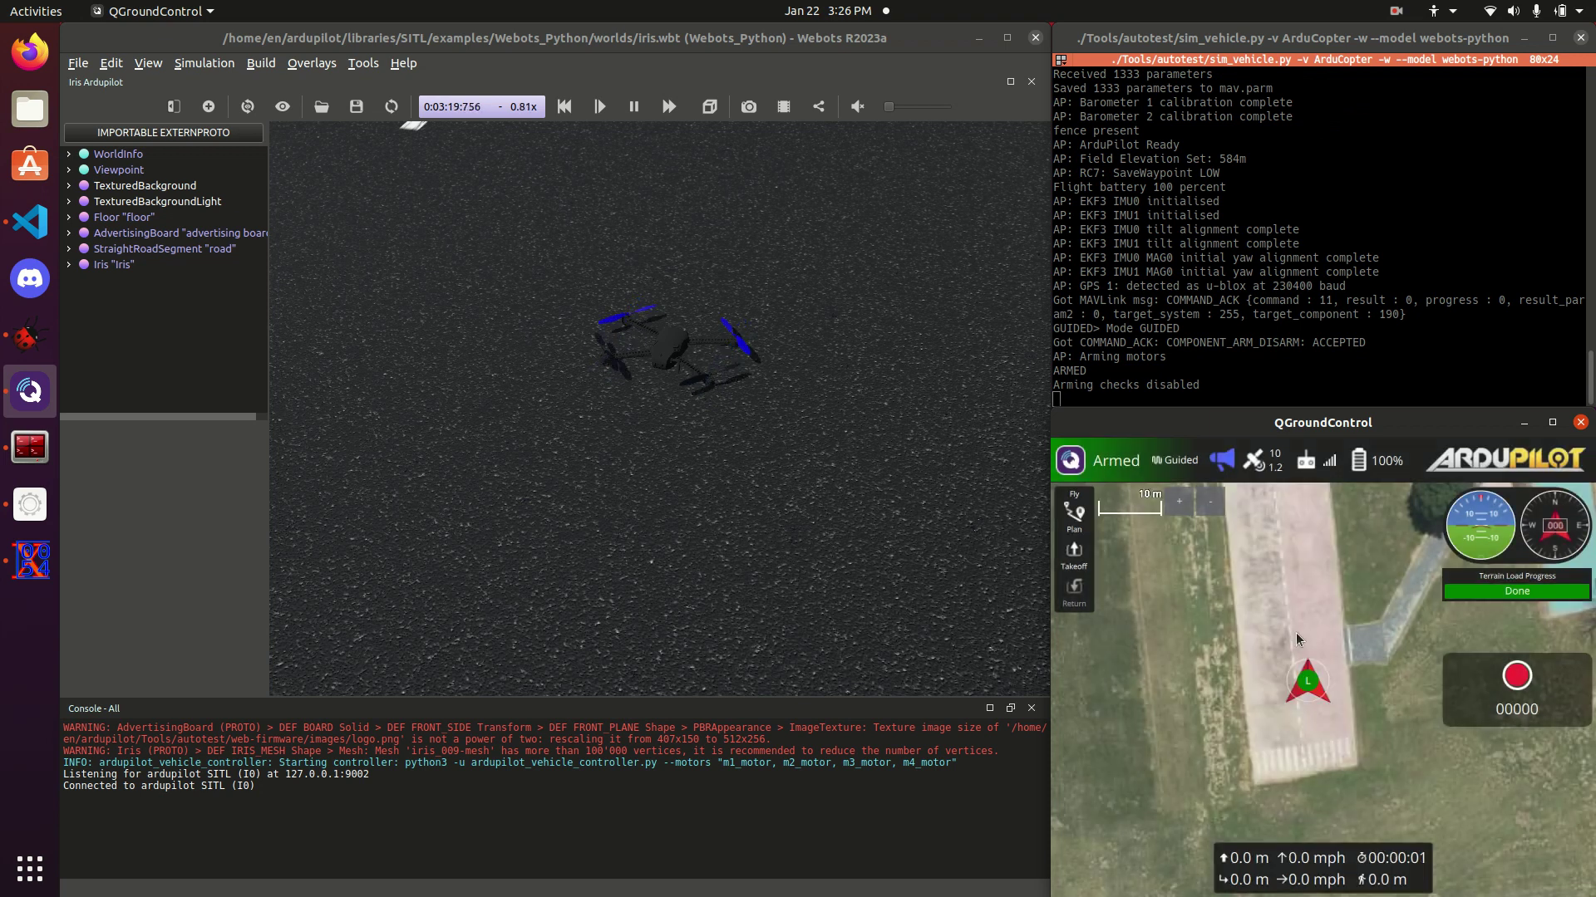
click(1074, 553)
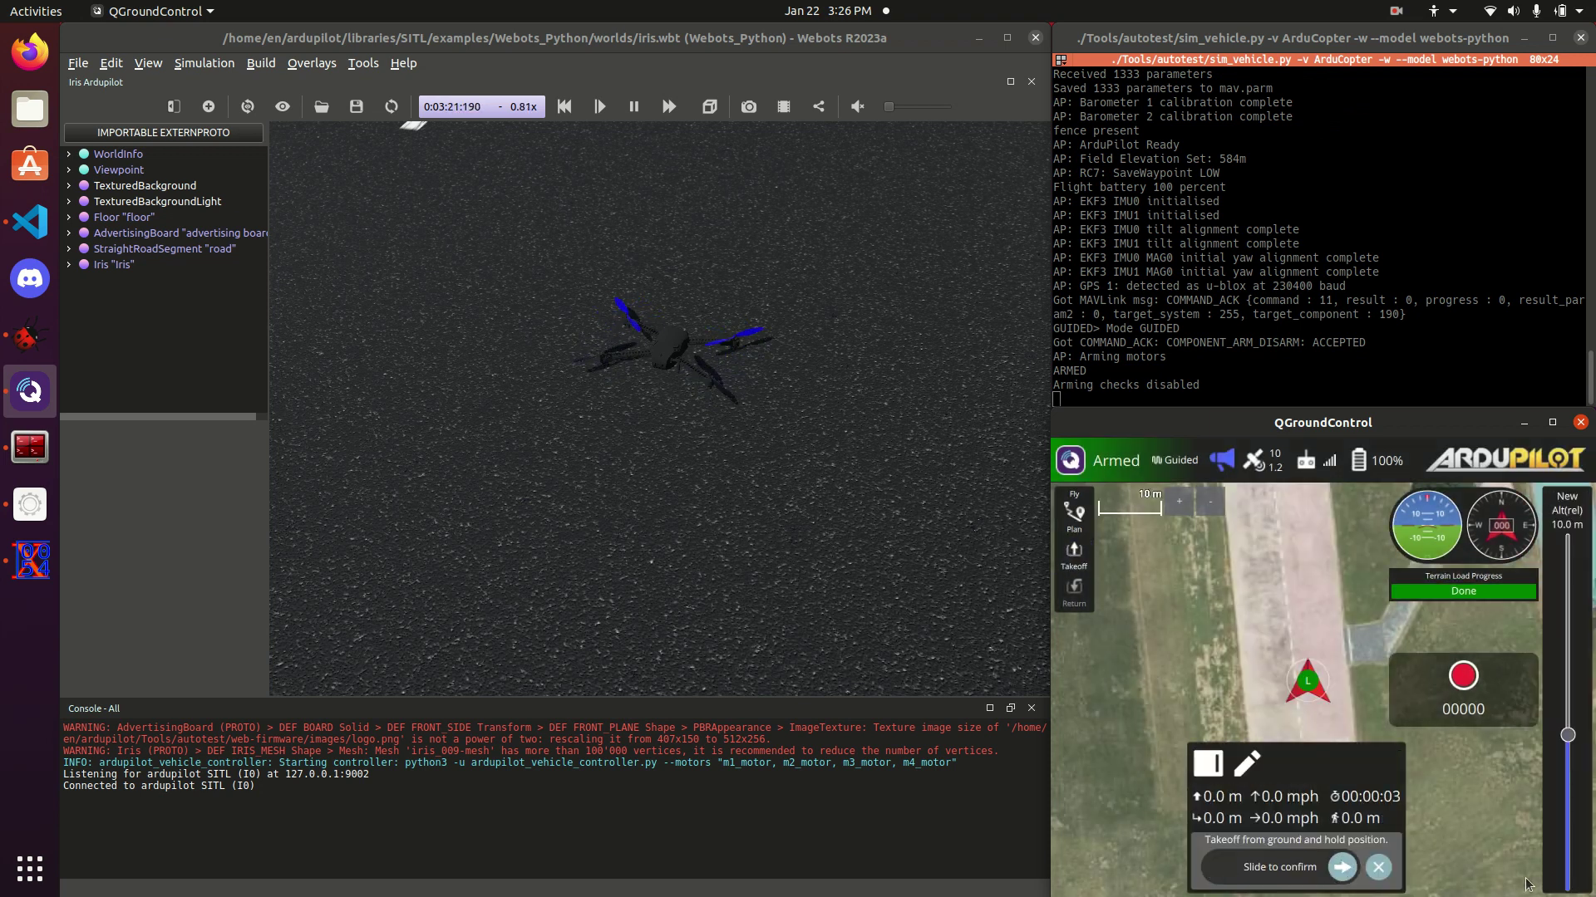
drag(1219, 869, 1348, 867)
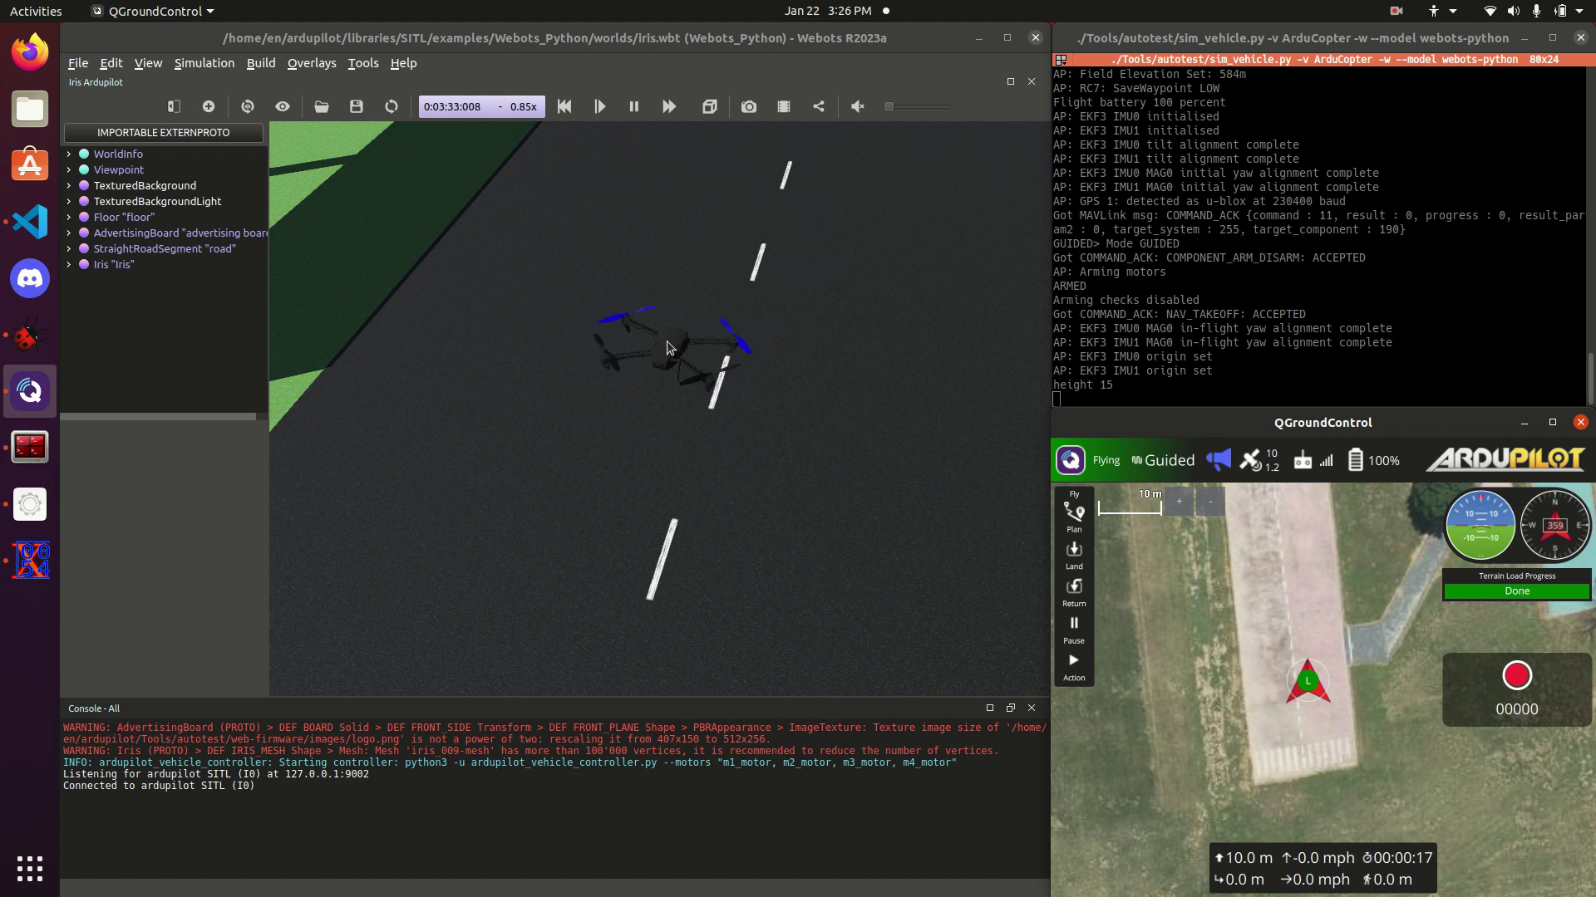
Rotate the Webots view to show the hovering Iris drone against the green field and horizon
click(663, 360)
right_drag(663, 360, 620, 462)
drag(620, 477, 680, 427)
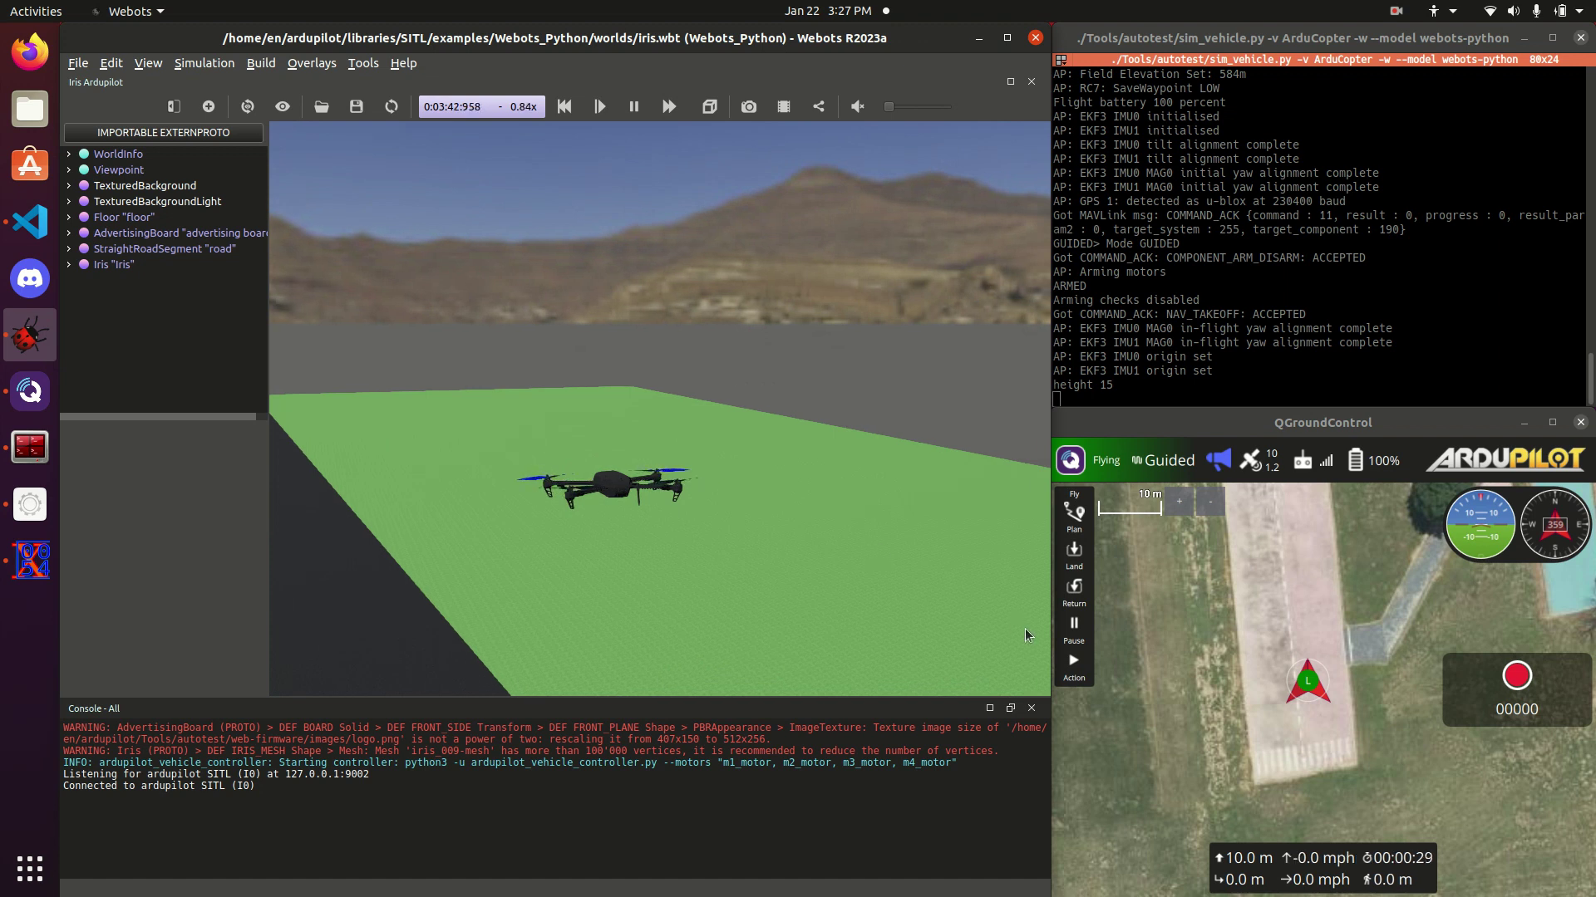
Switch Webots to Fast mode and send the drone home with a confirmed Return to launch
click(669, 107)
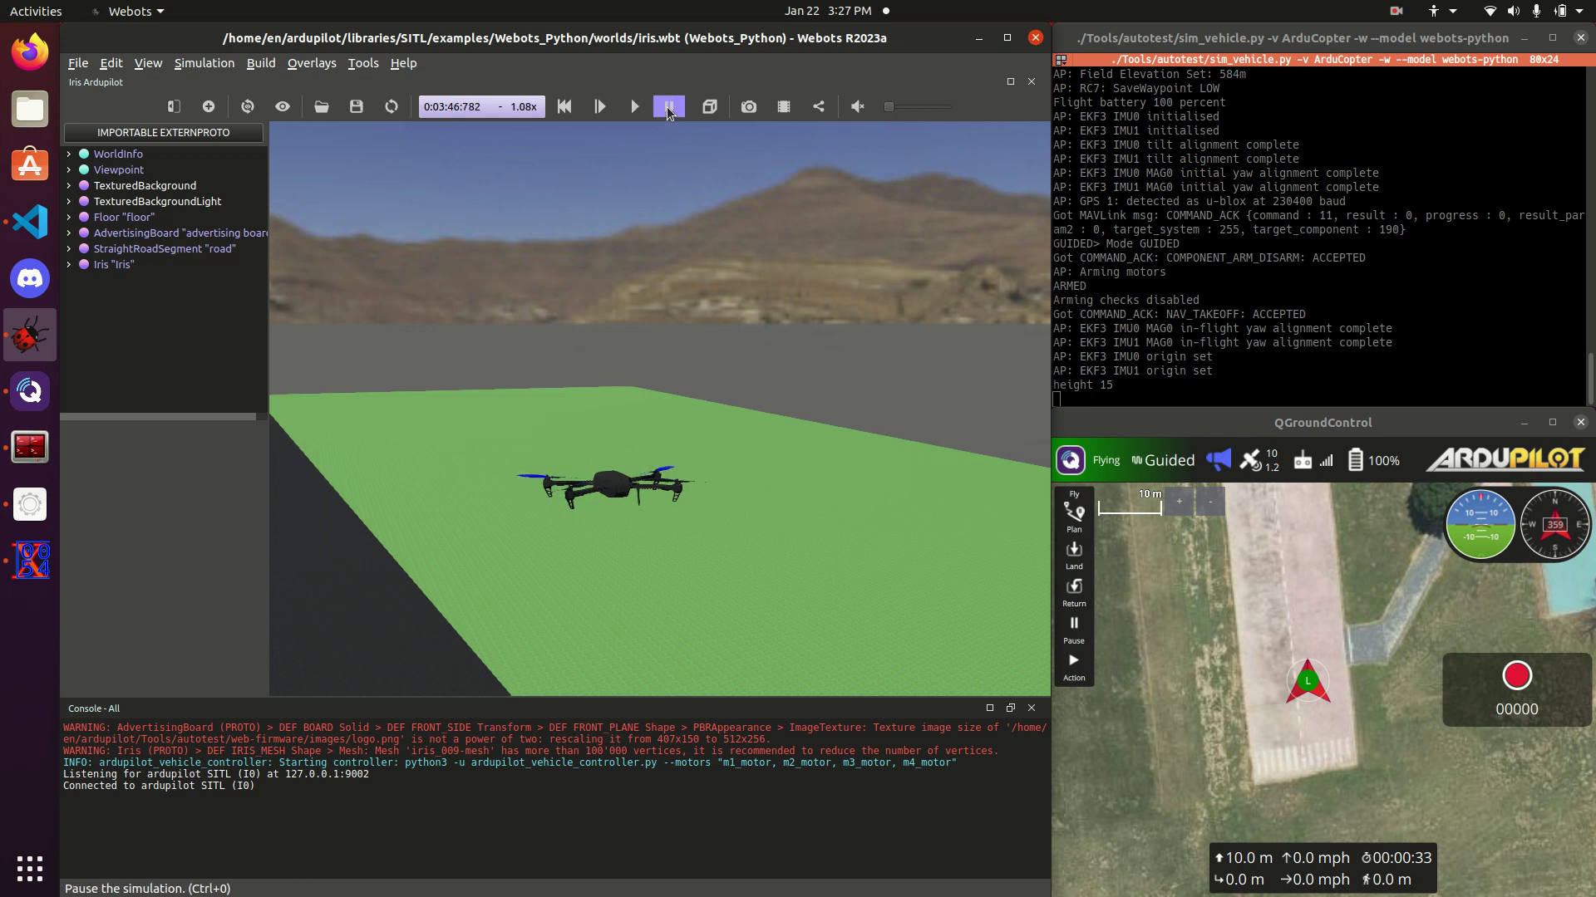
click(1074, 590)
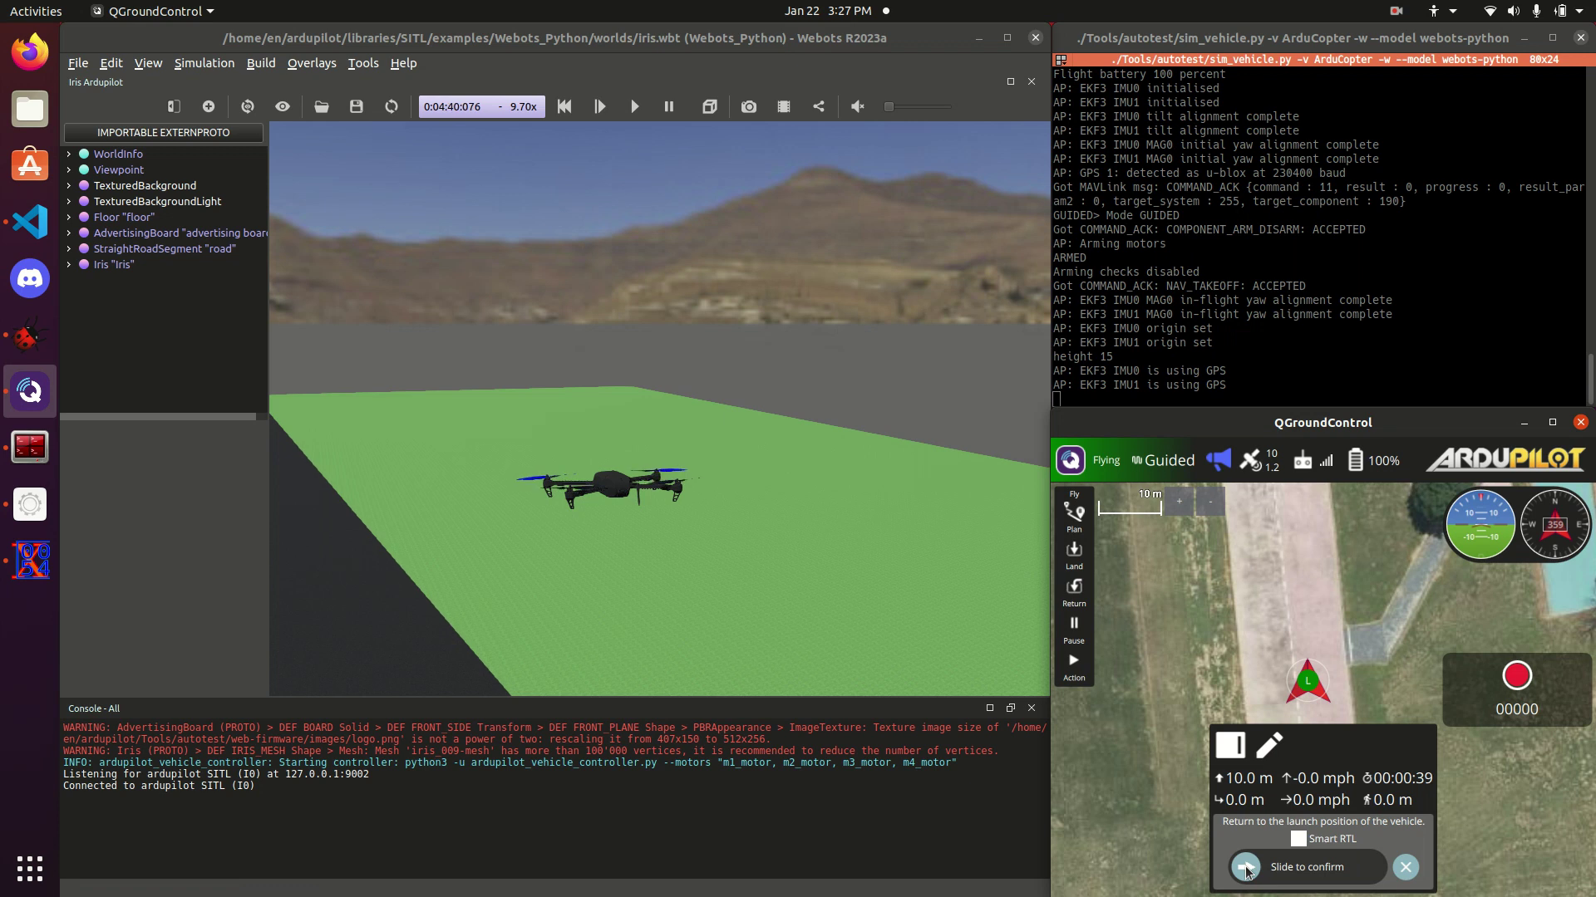
drag(1245, 868, 1369, 867)
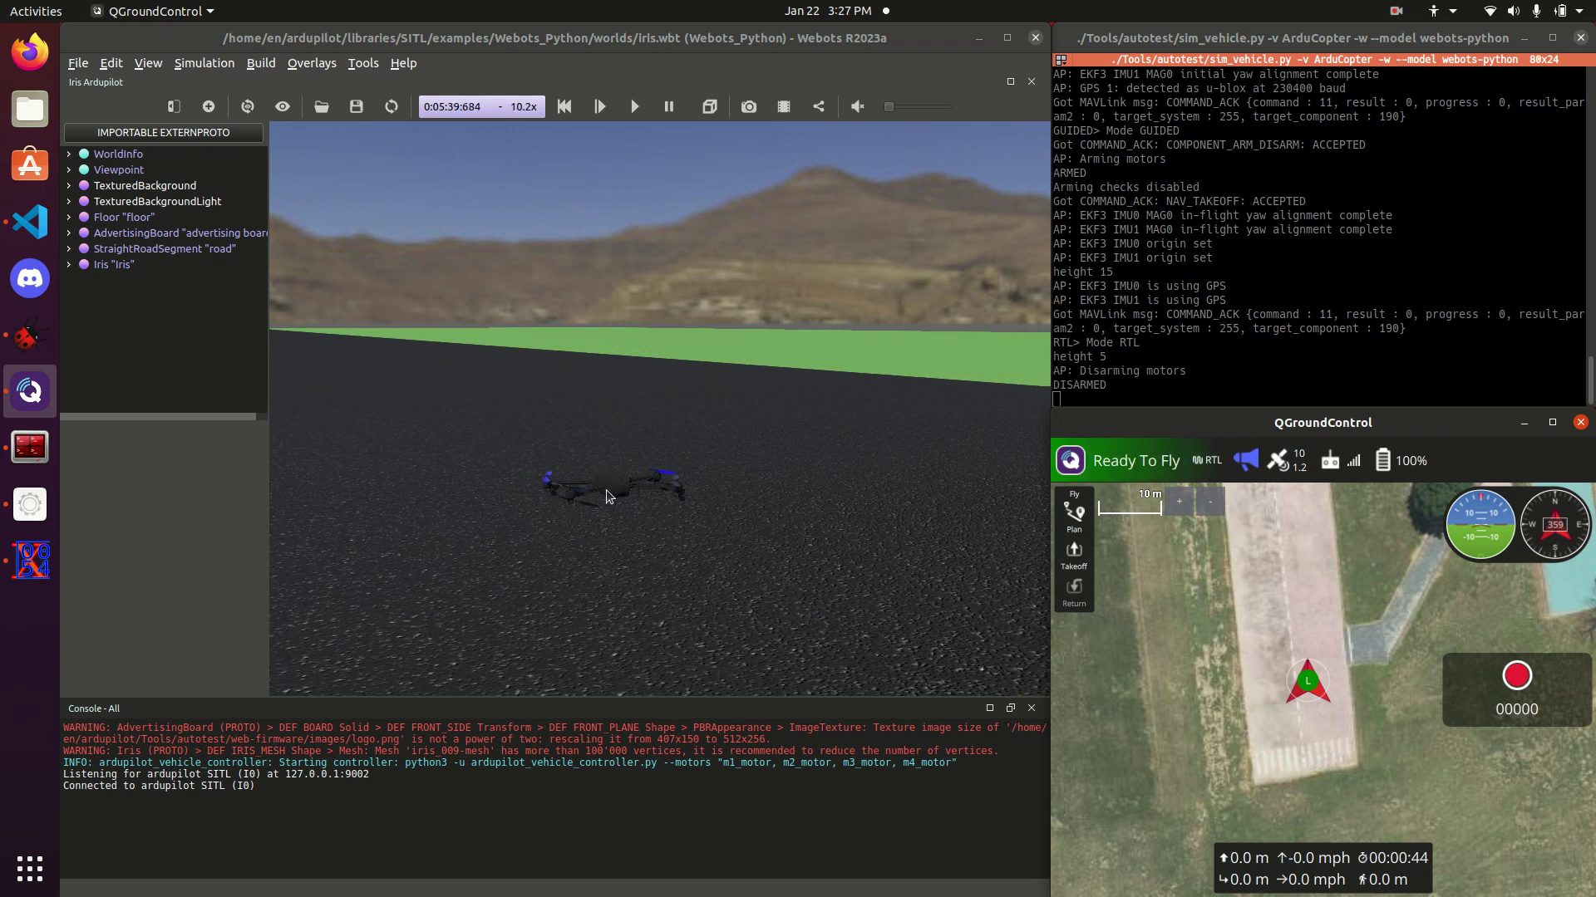
drag(610, 497, 556, 515)
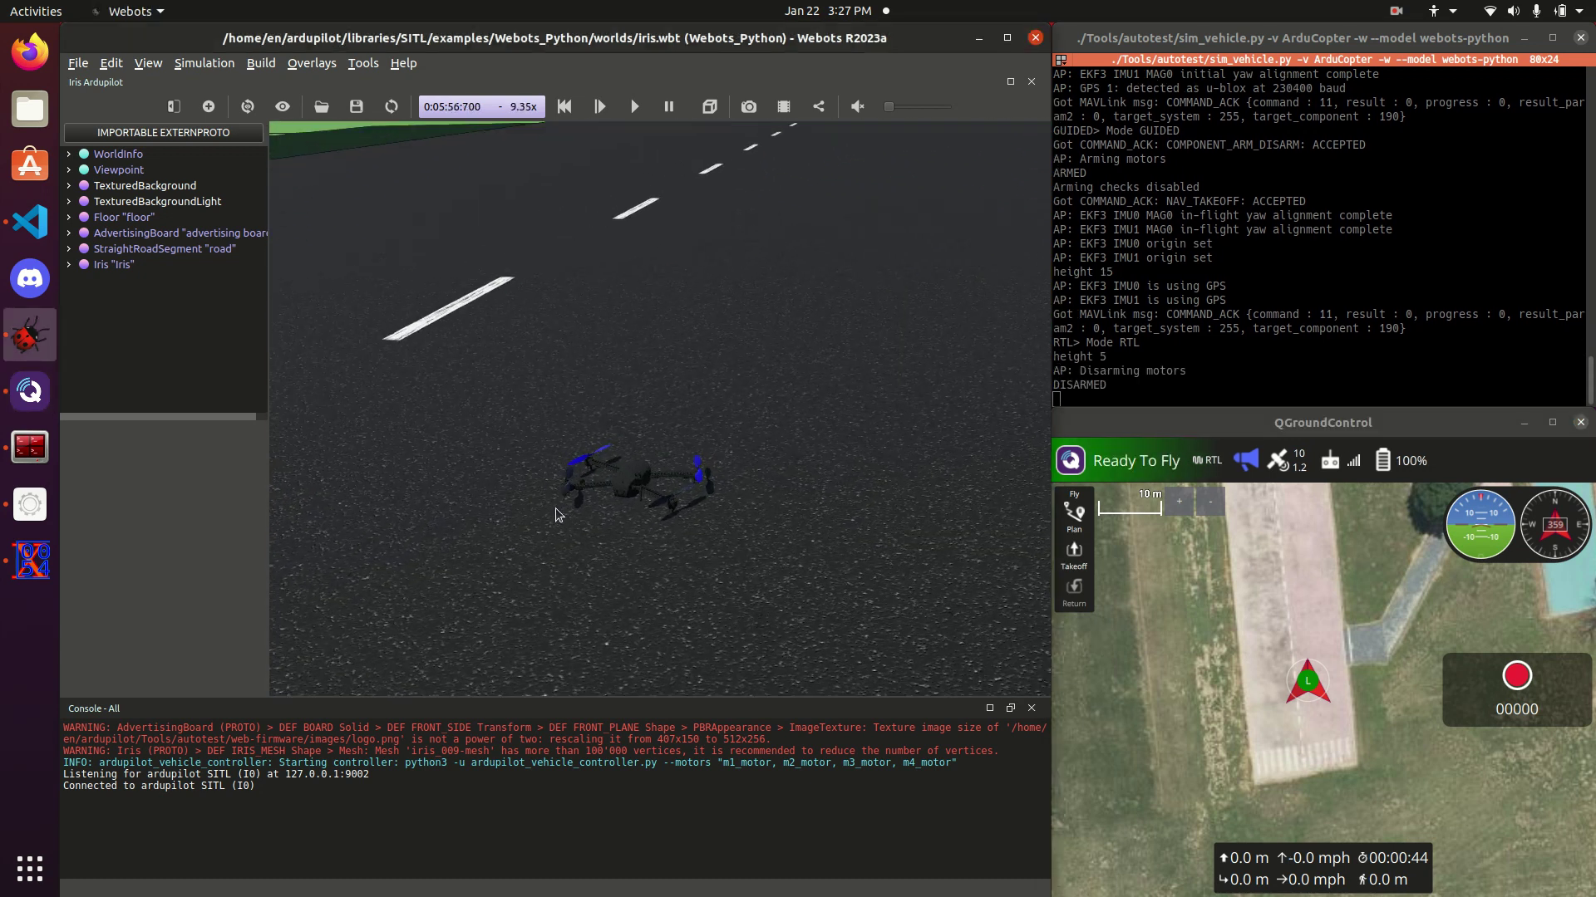
Pause the simulation and stop SITL with Ctrl+C, leaving QGroundControl disconnected
click(661, 108)
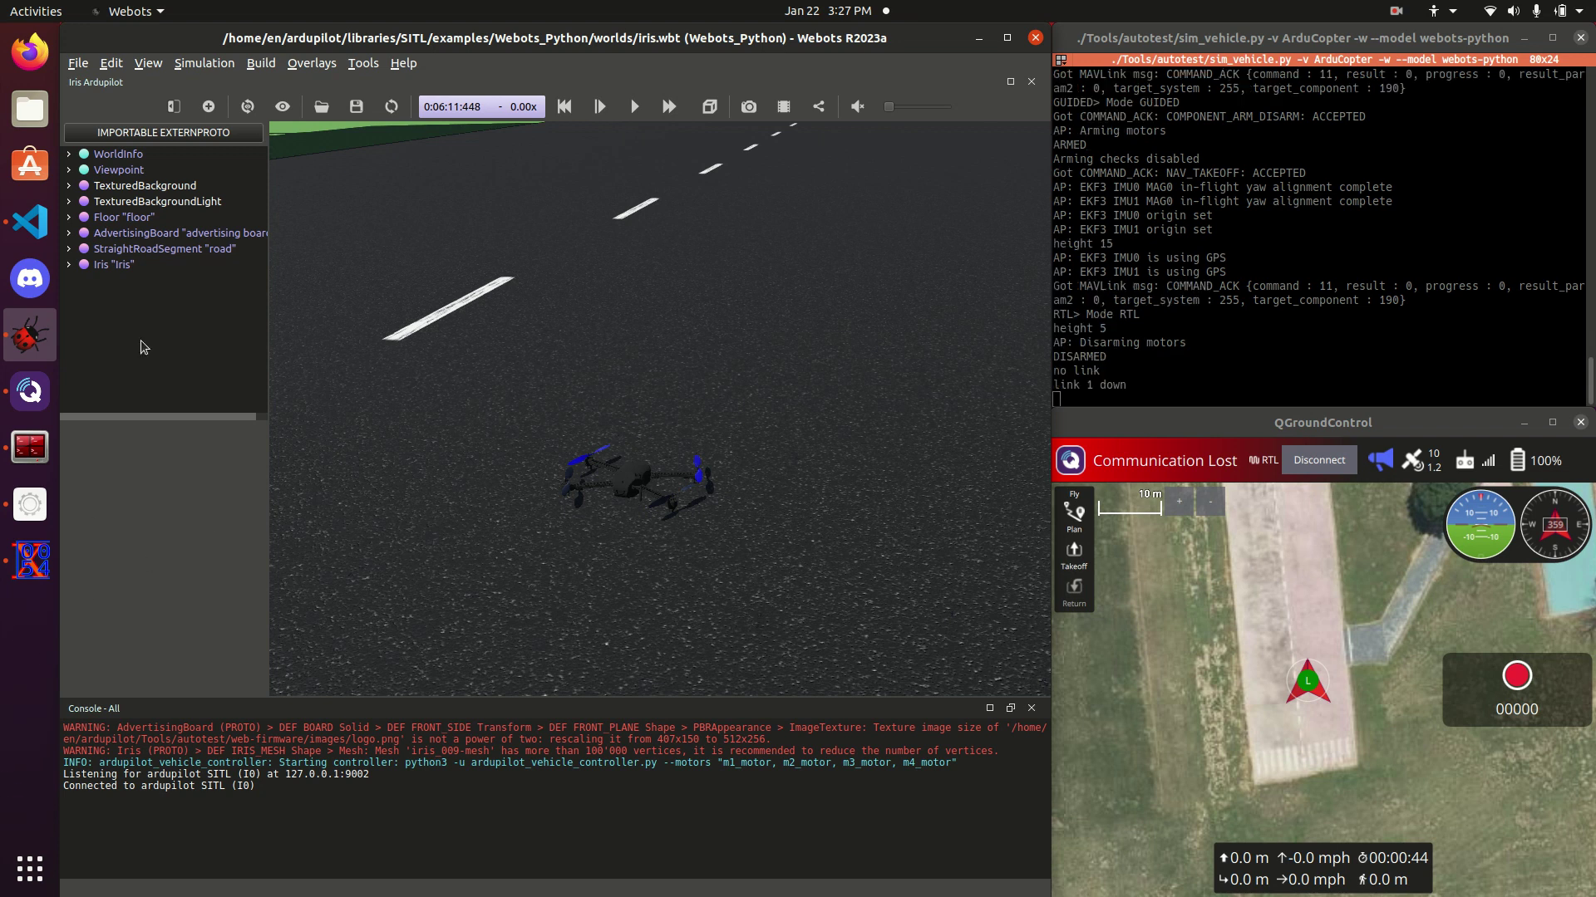
click(1110, 260)
key(ctrl+c)
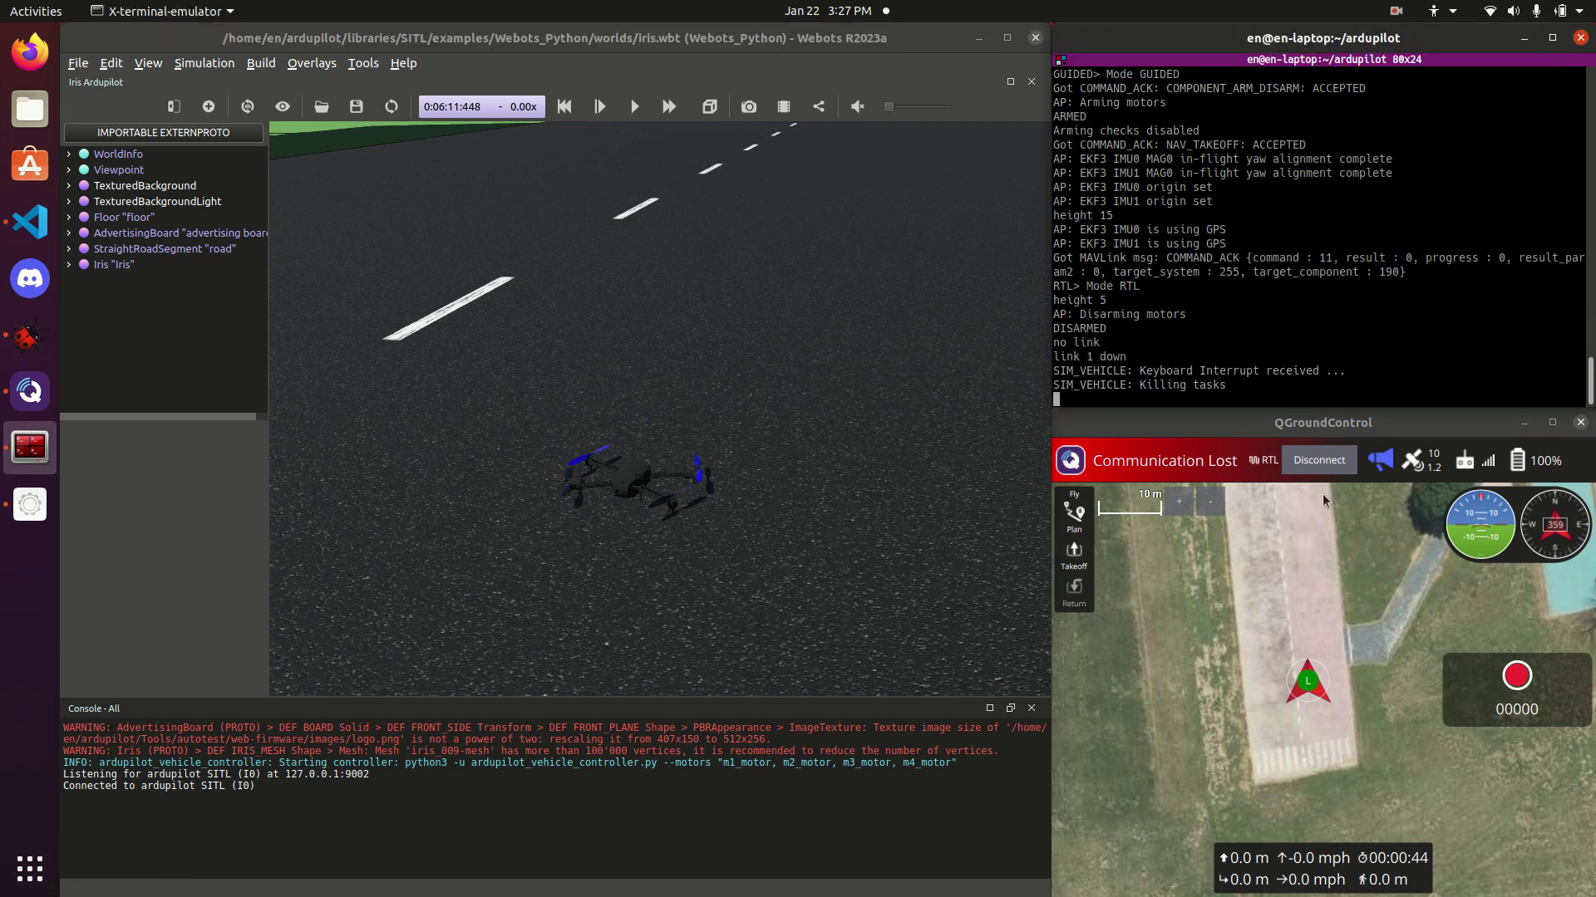
click(1313, 499)
Switch to VS Code, open Webots_Python/params/iris.parm, then collapse the params folder
key(super+4)
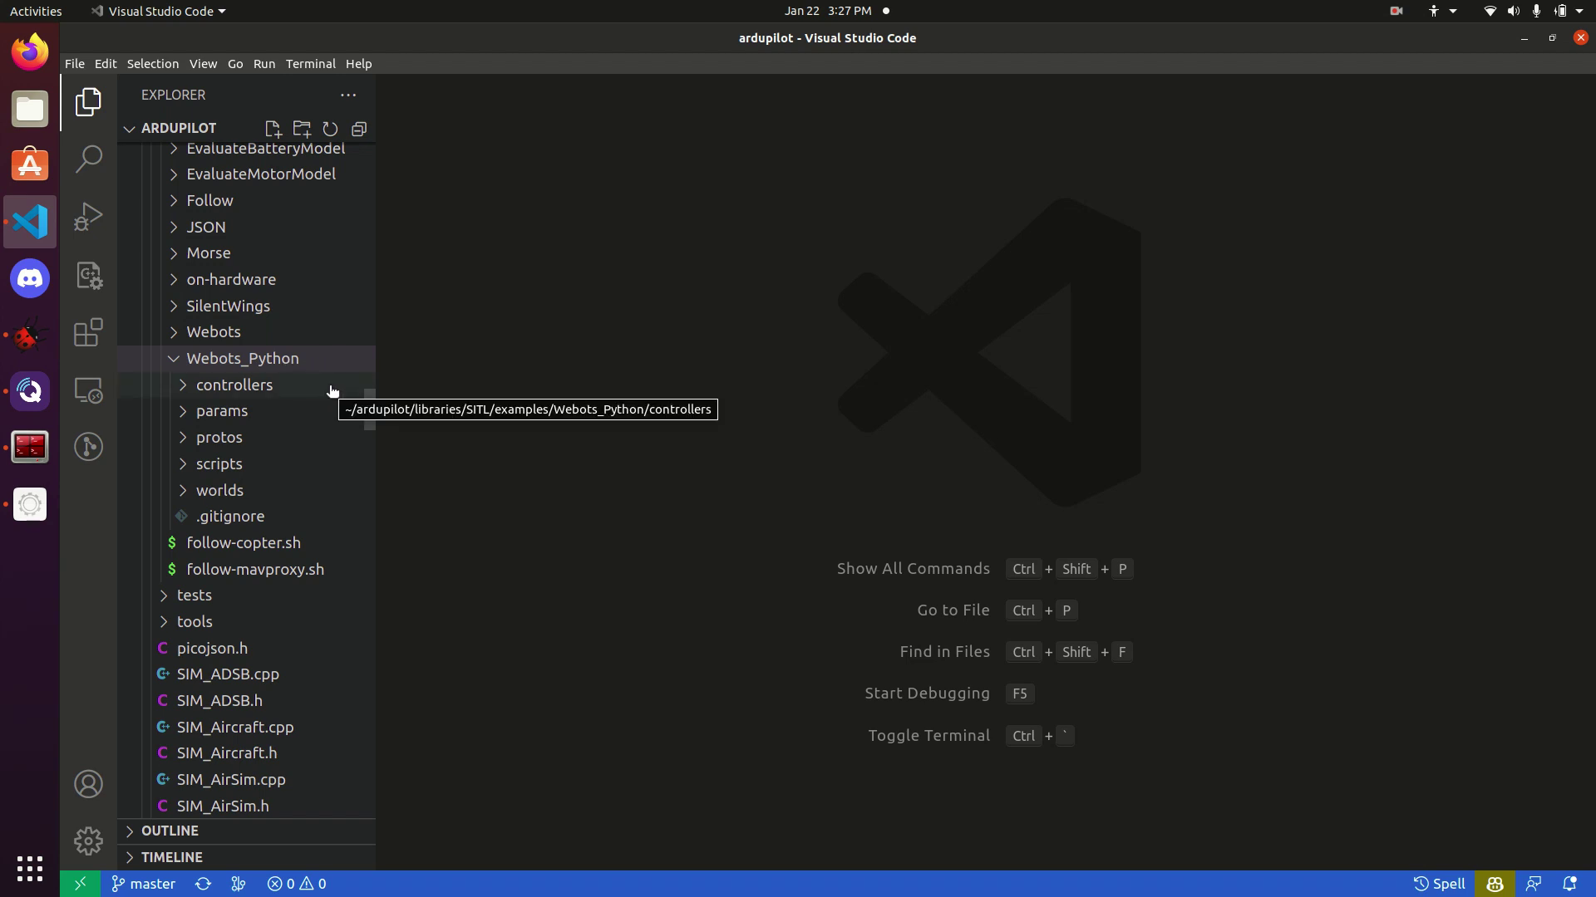
click(293, 411)
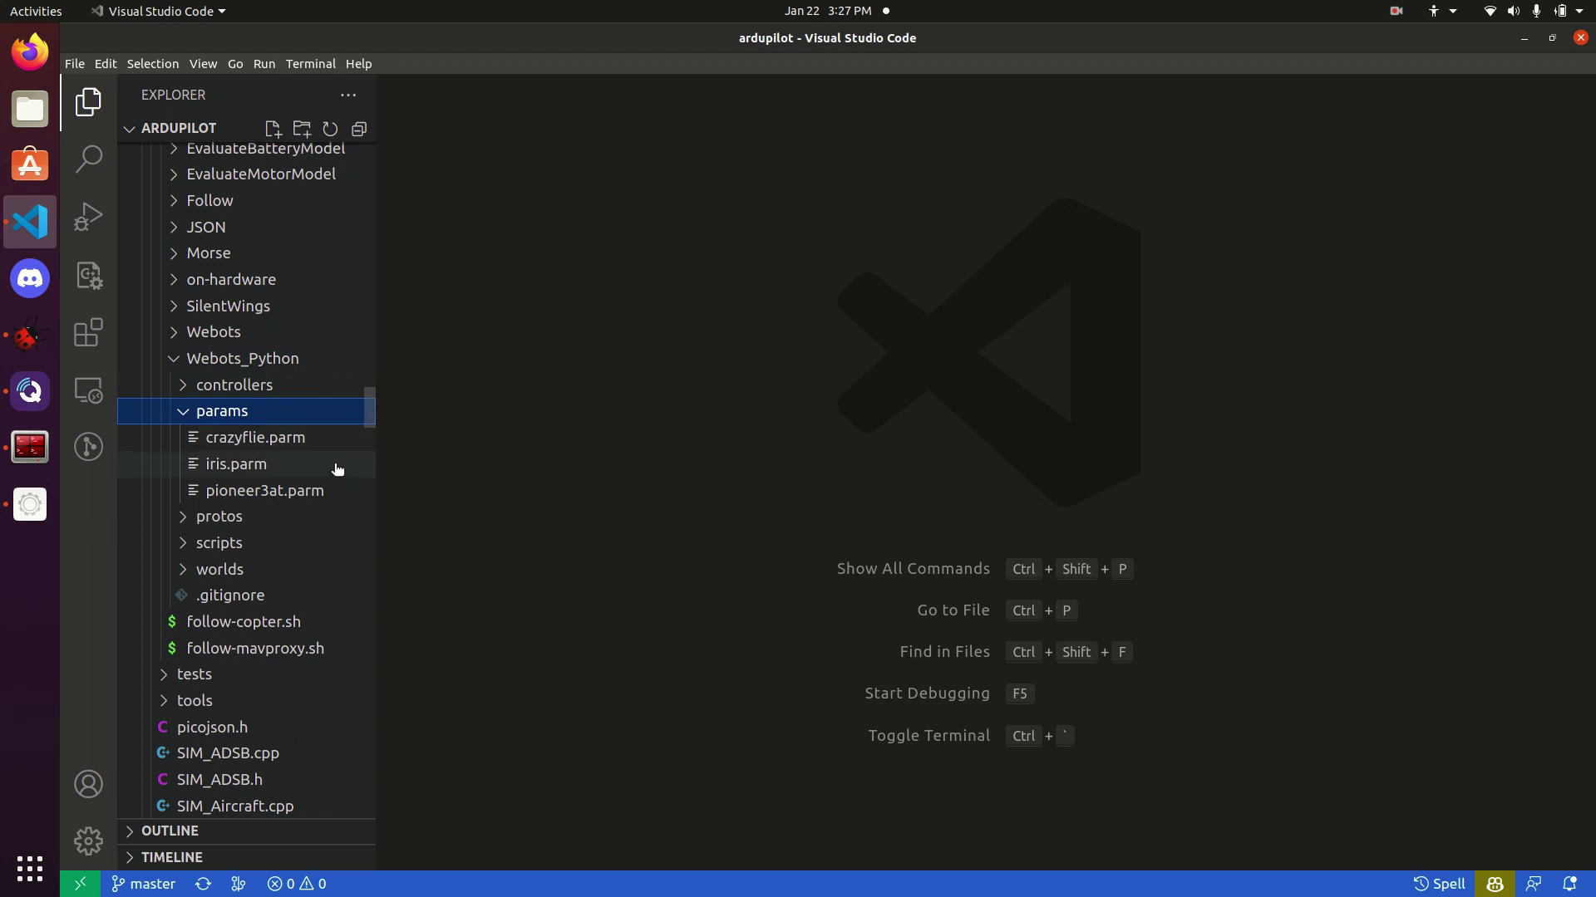
click(307, 457)
click(179, 412)
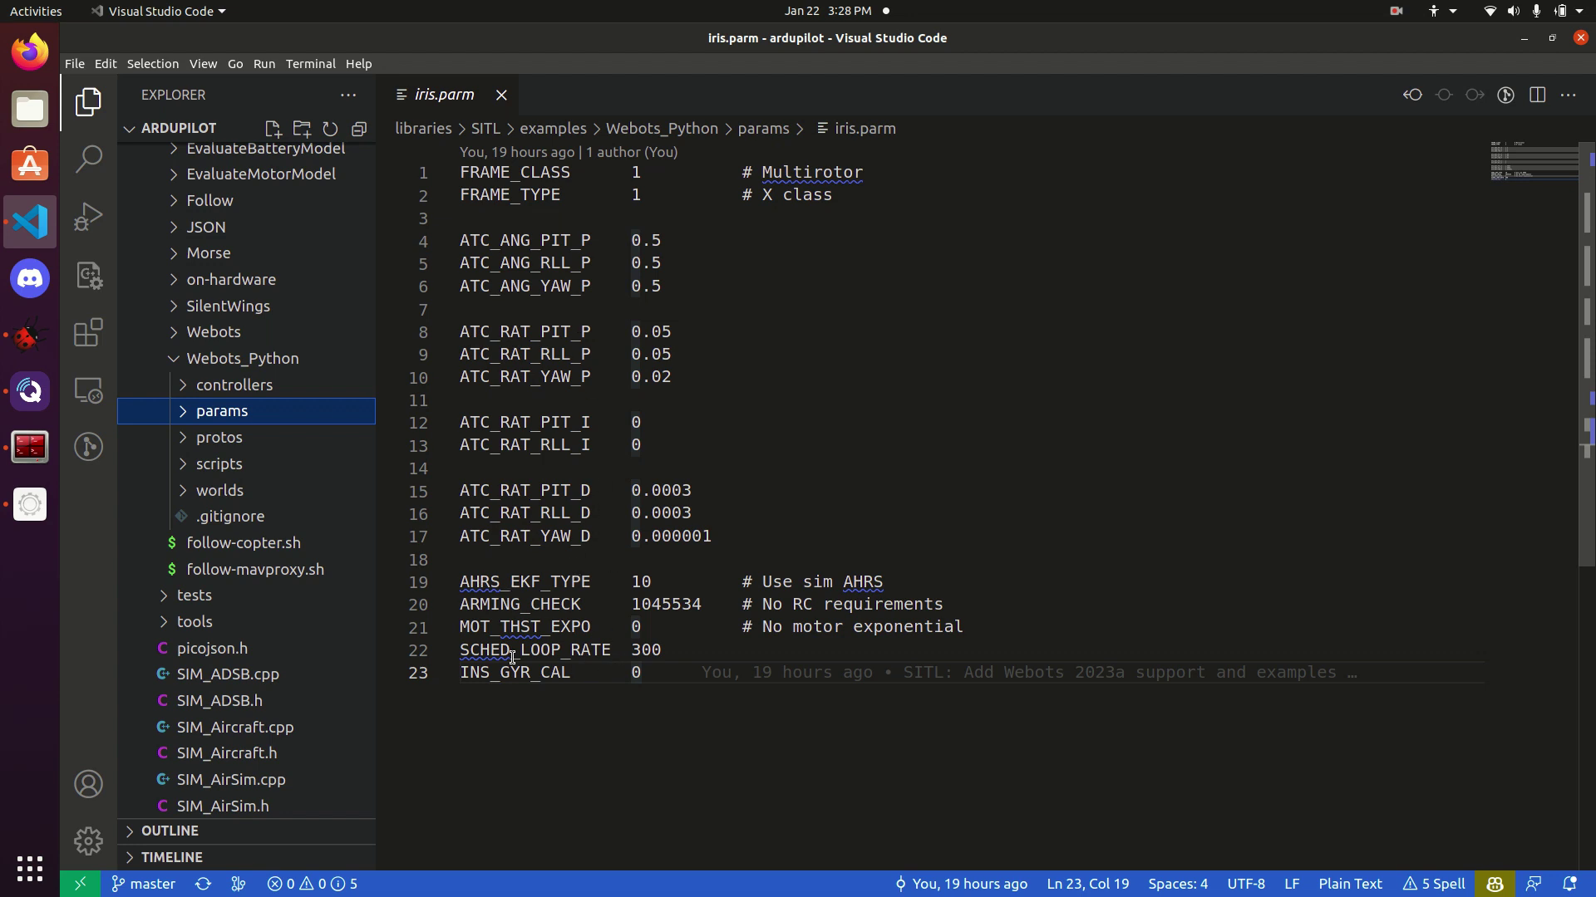
Open protos/Iris.proto and scroll up to its PROTO header and field list
click(191, 439)
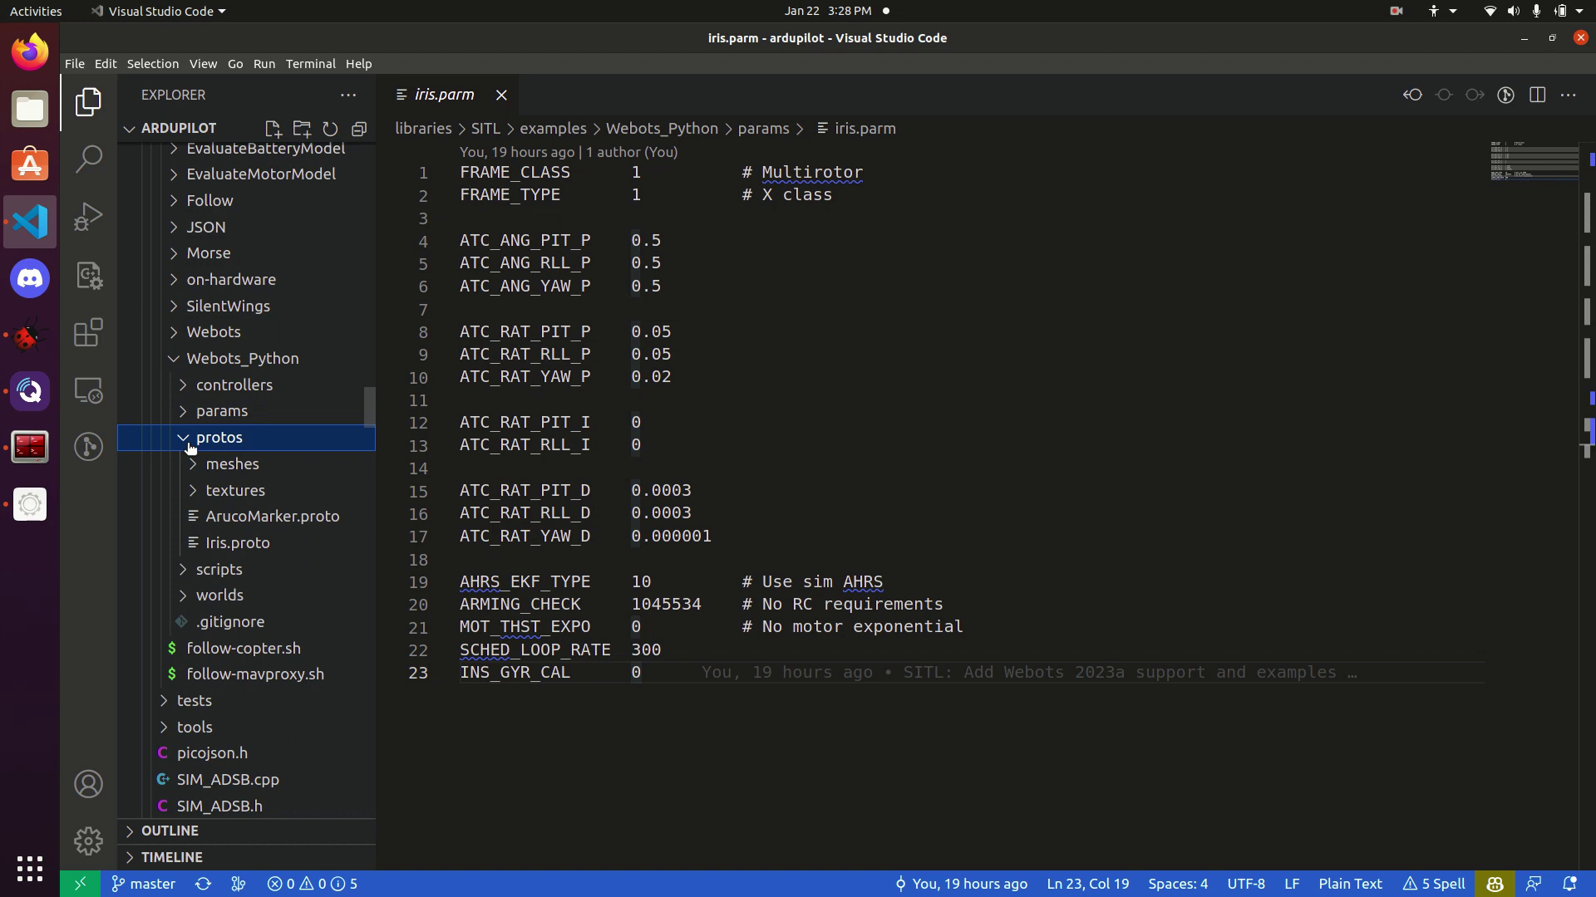
click(318, 542)
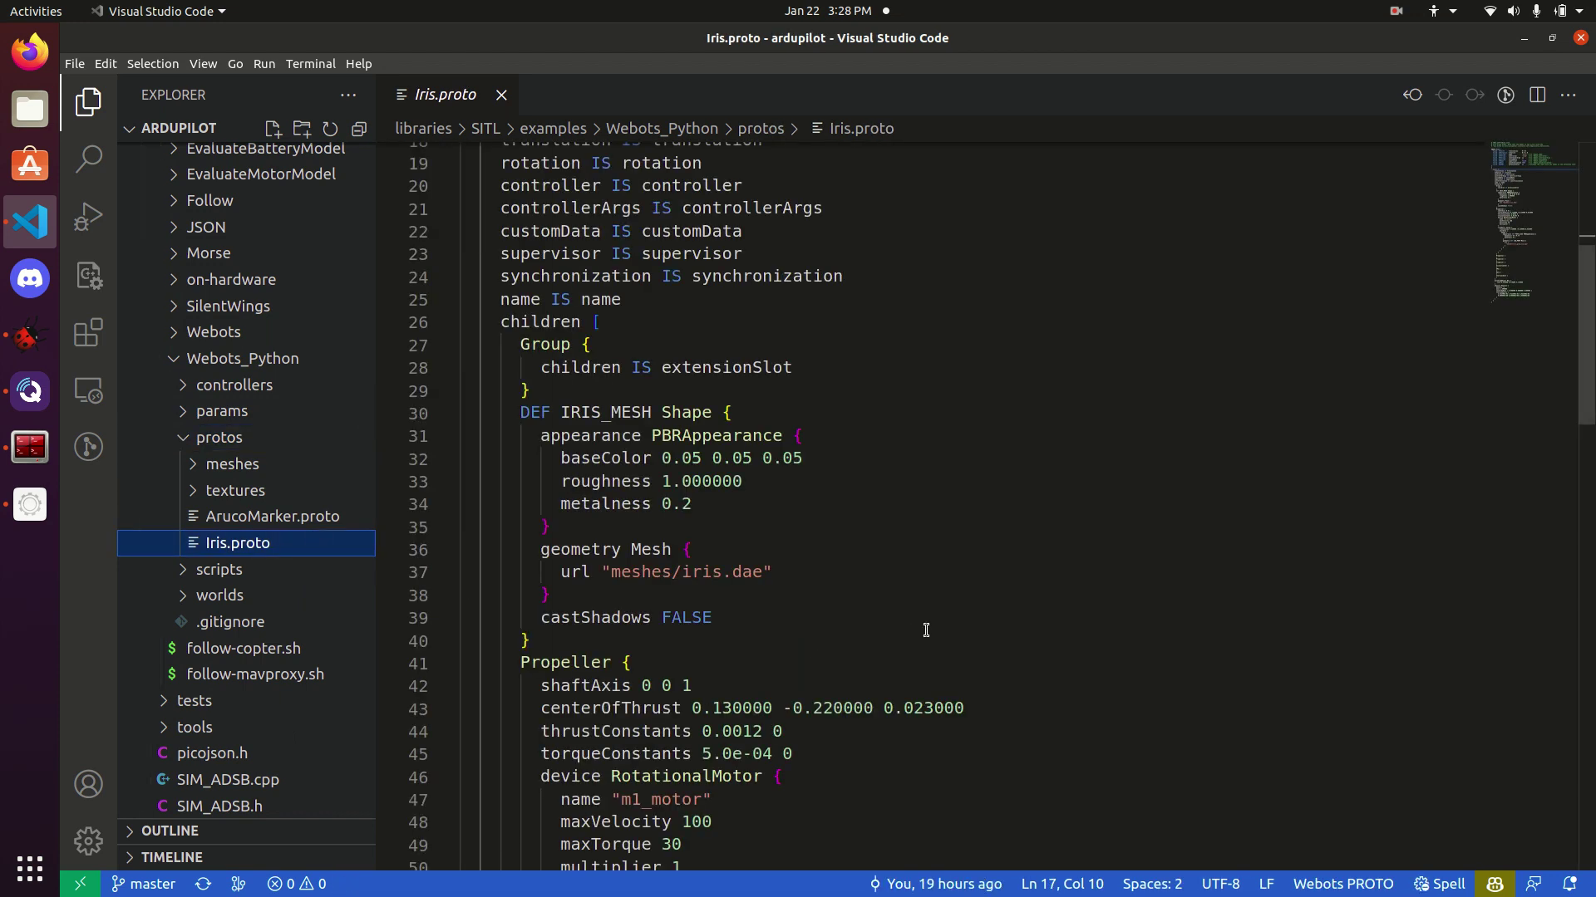
scroll(929, 560, up, 6)
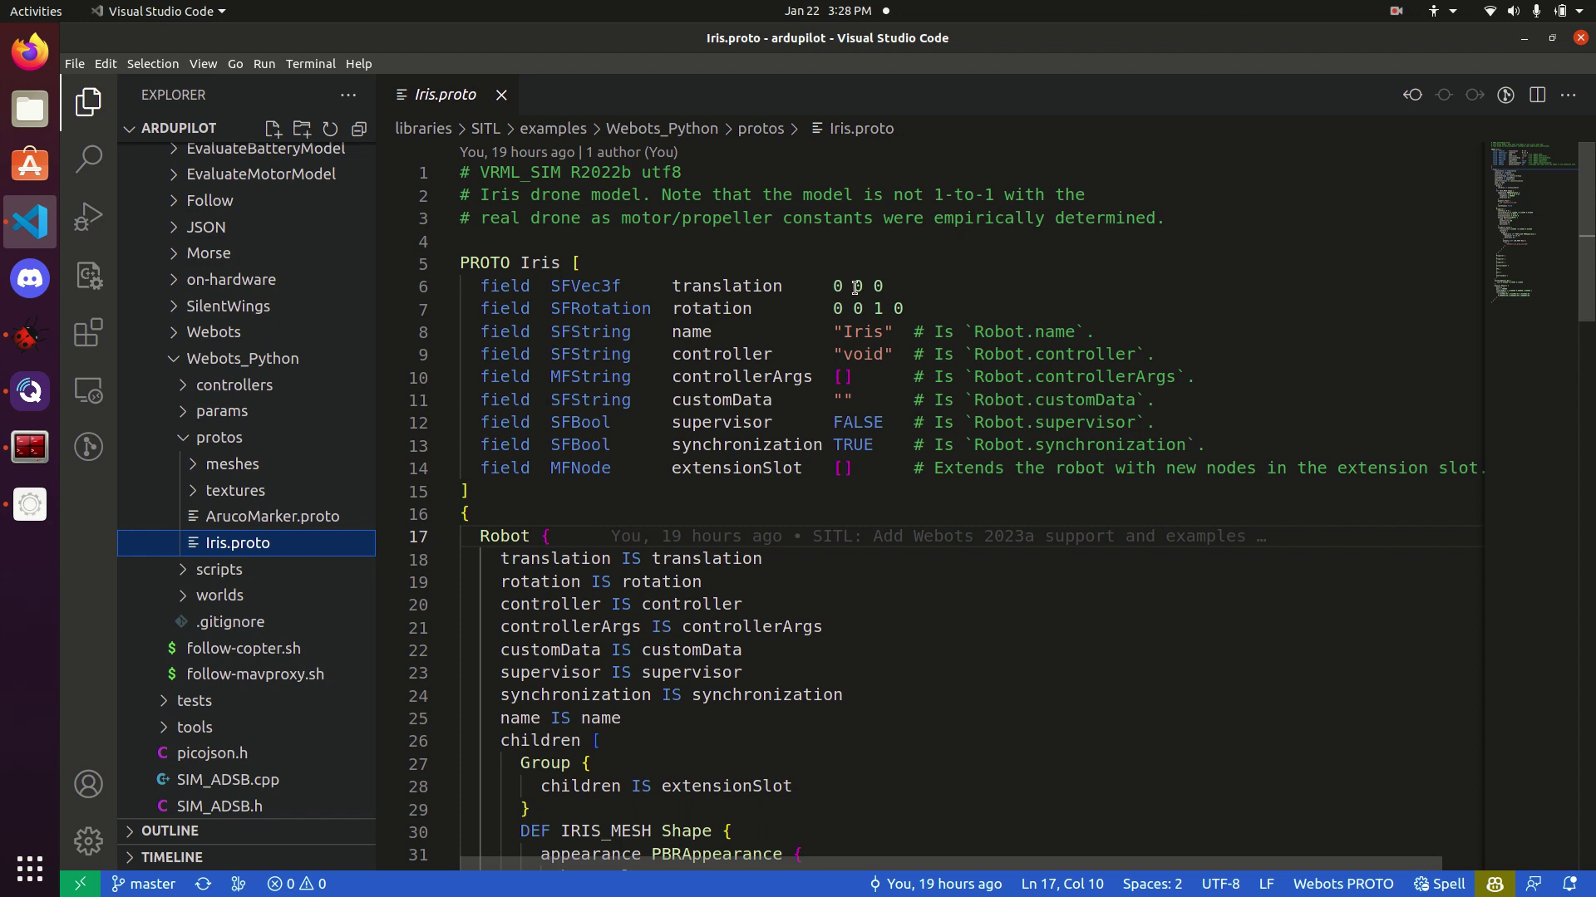
Inspect Iris.proto's IRIS_MESH shape, its meshes/iris.dae path and the body baseColor values
scroll(684, 397, down, 2)
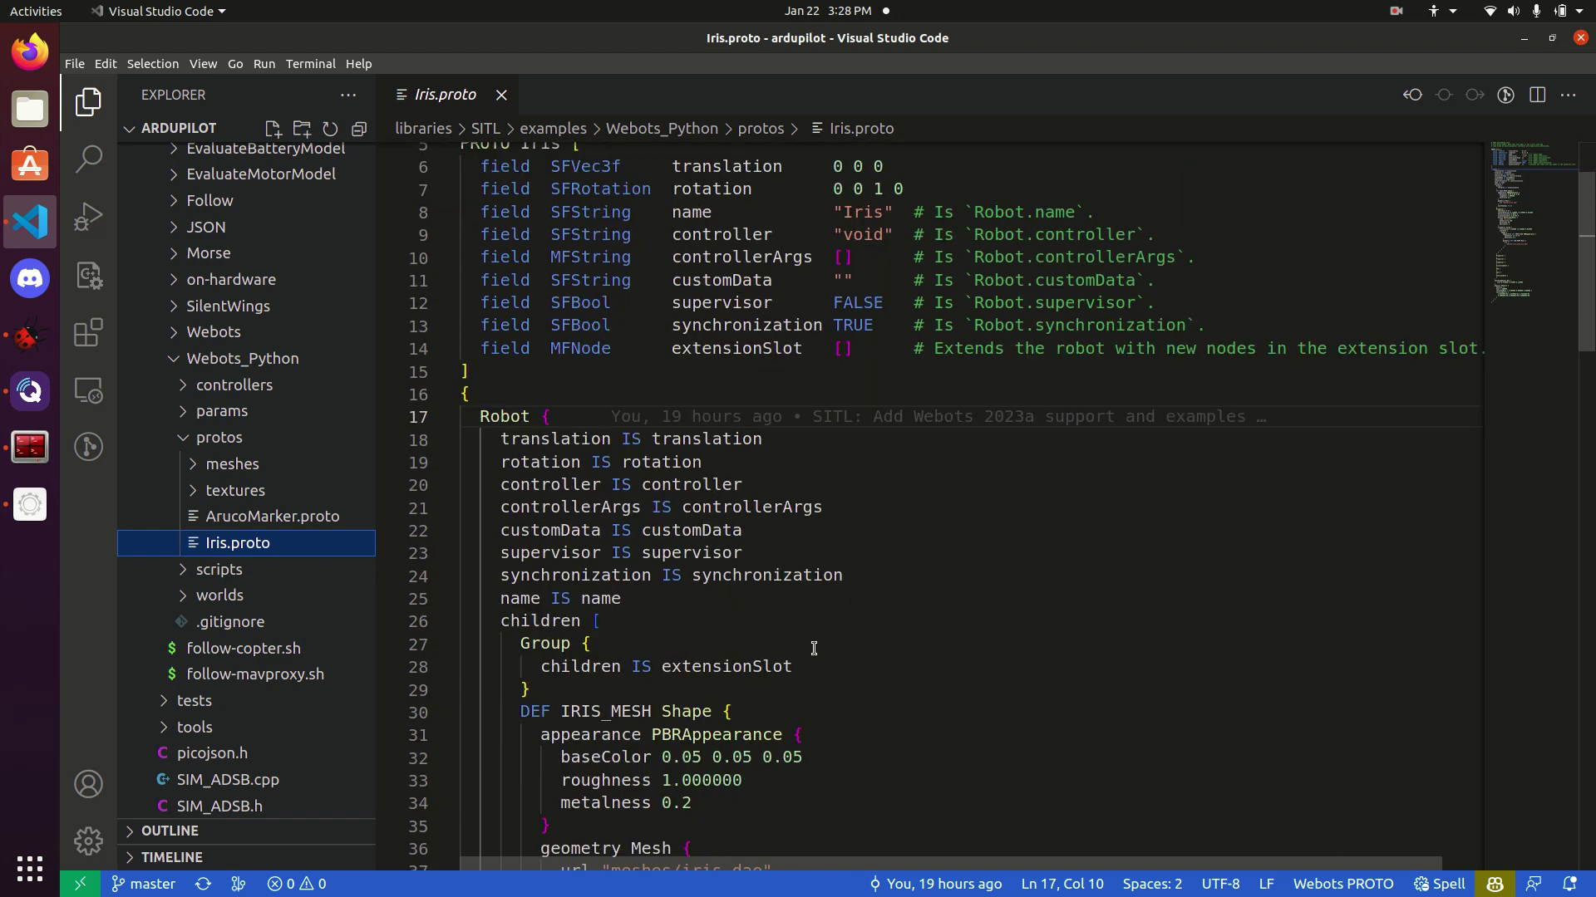
scroll(567, 575, down, 2)
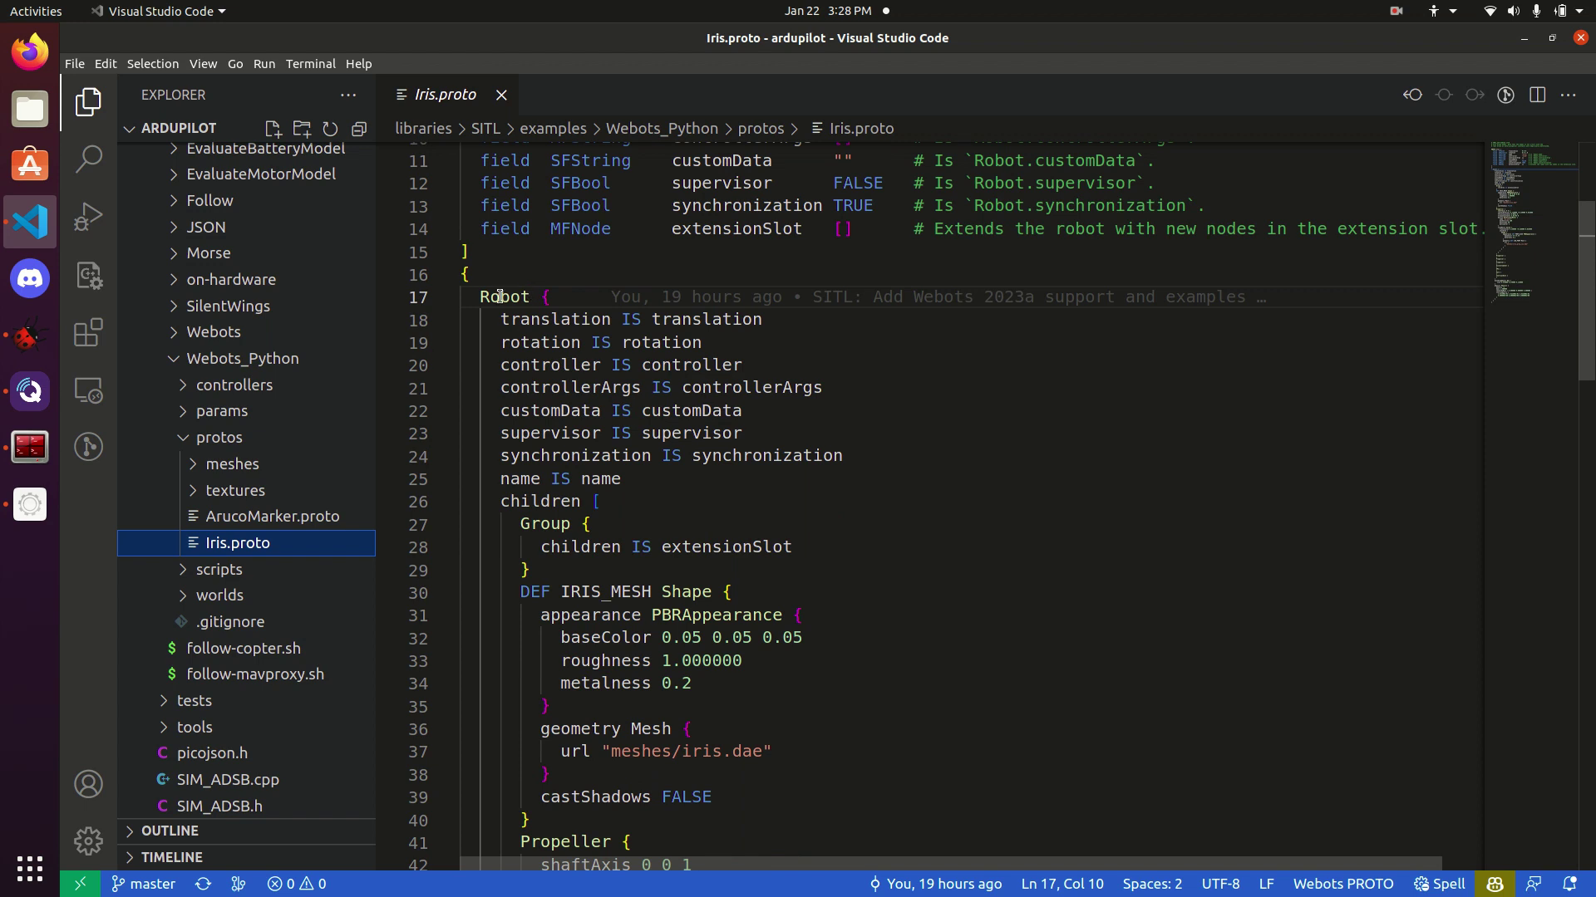
scroll(542, 309, down, 1)
scroll(586, 311, down, 2)
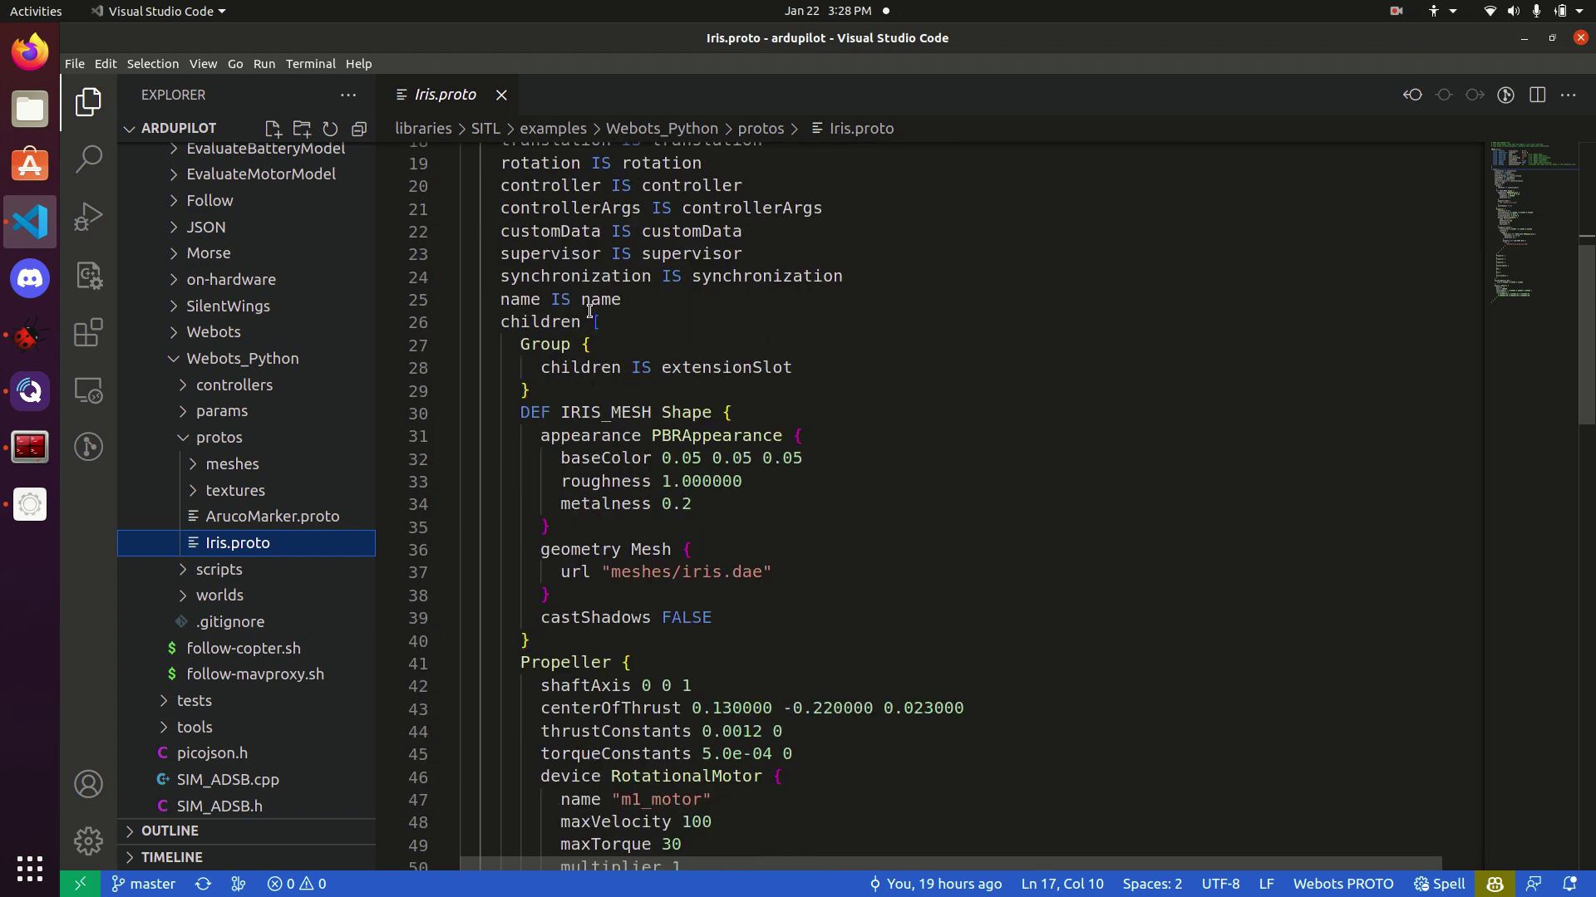
scroll(789, 277, down, 1)
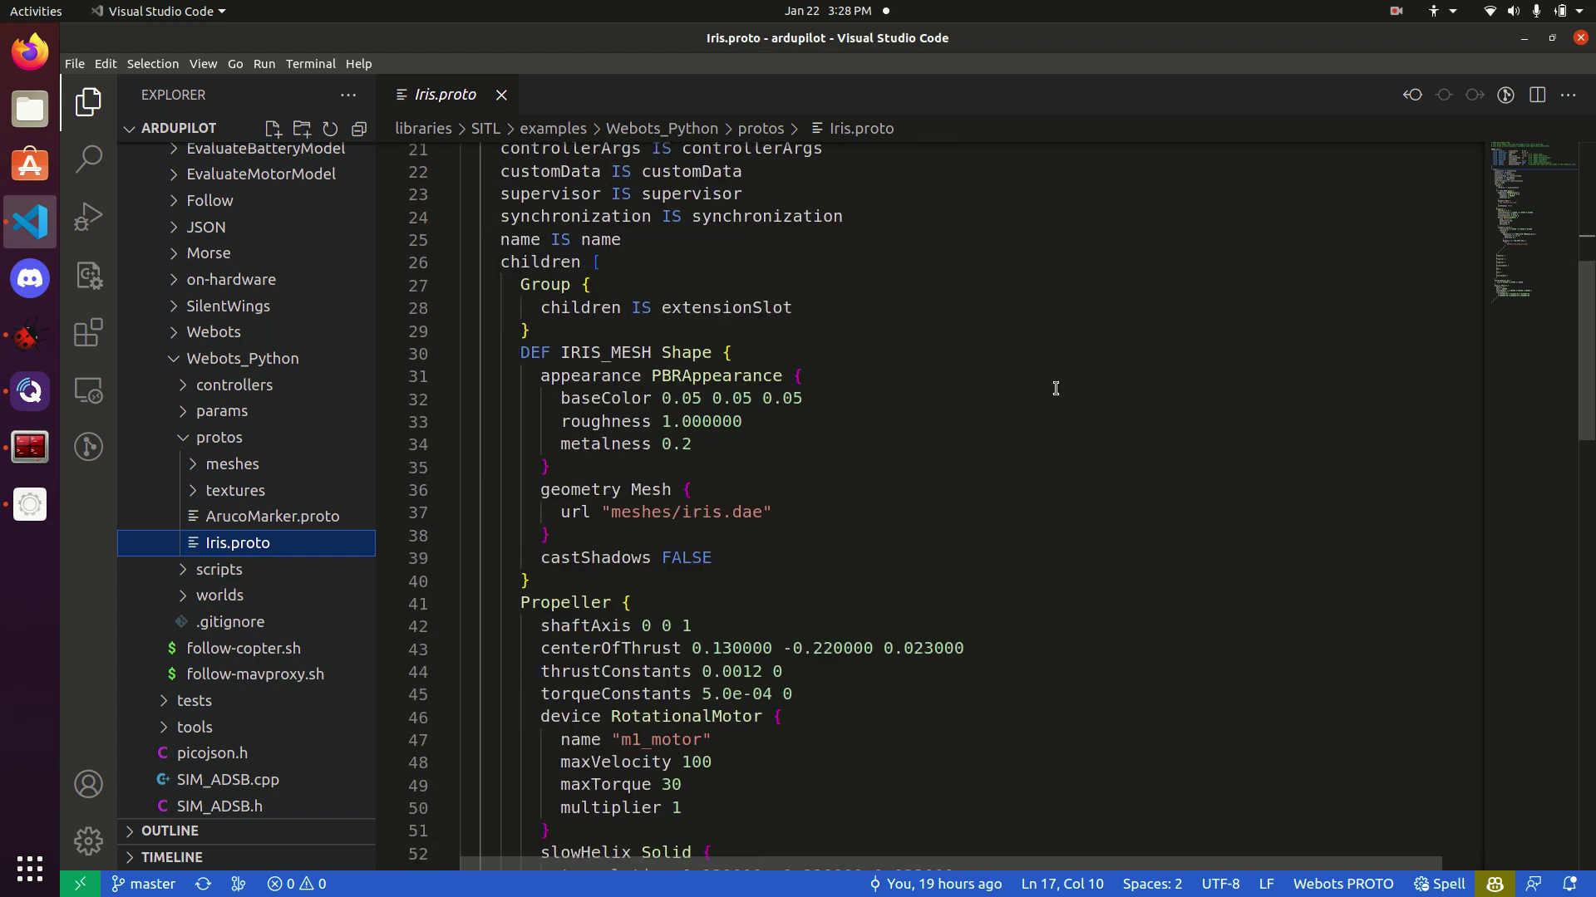
click(676, 349)
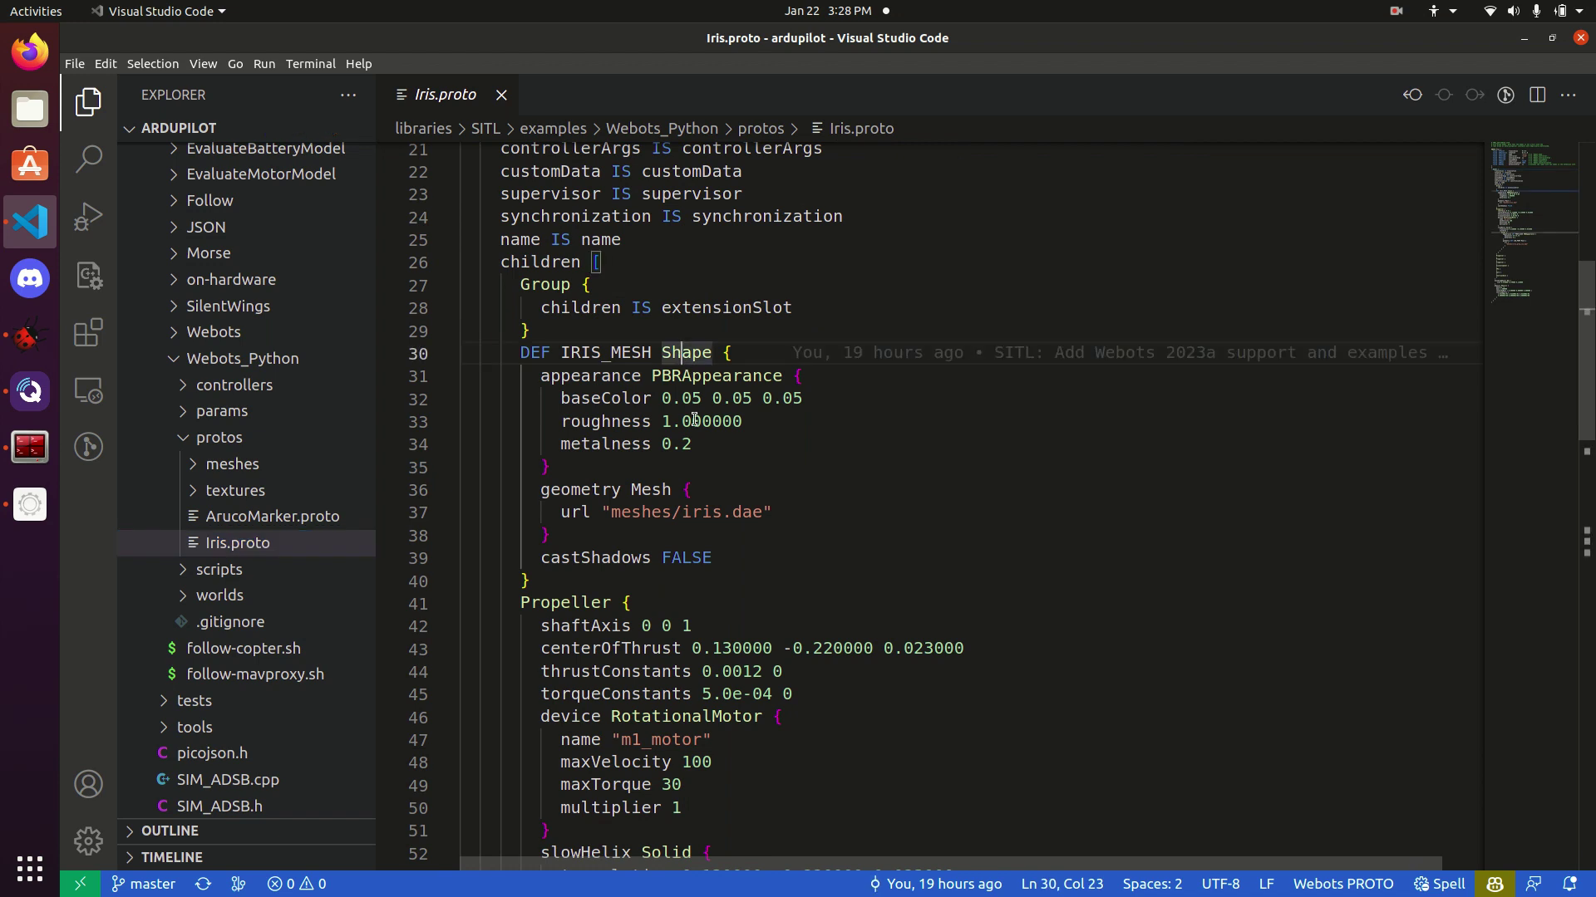
drag(612, 513, 763, 513)
click(203, 466)
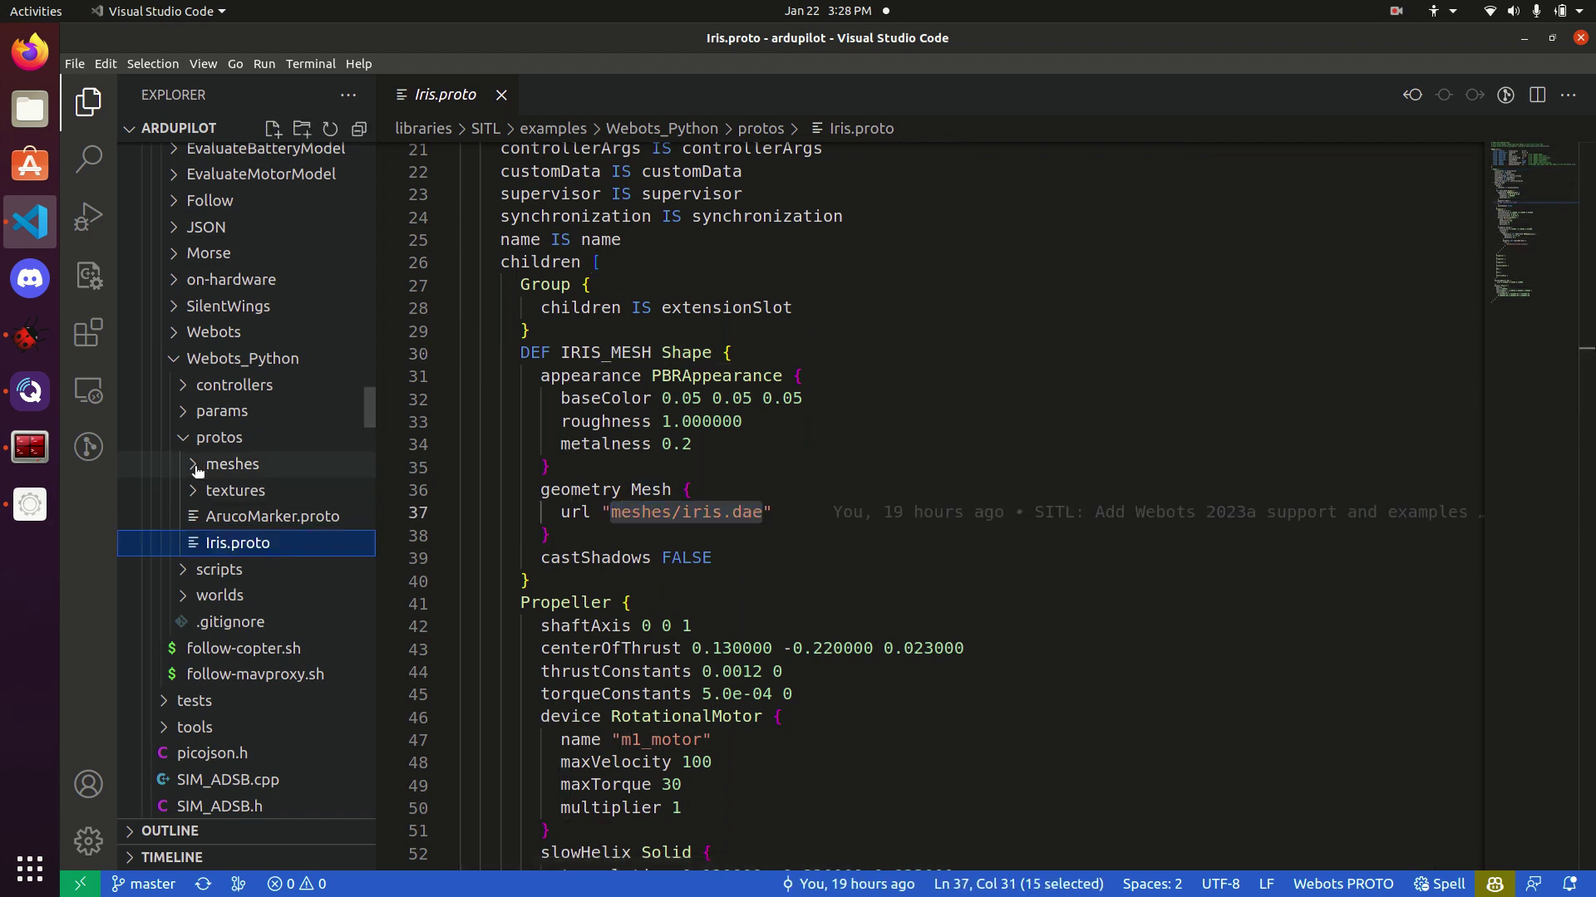
click(197, 468)
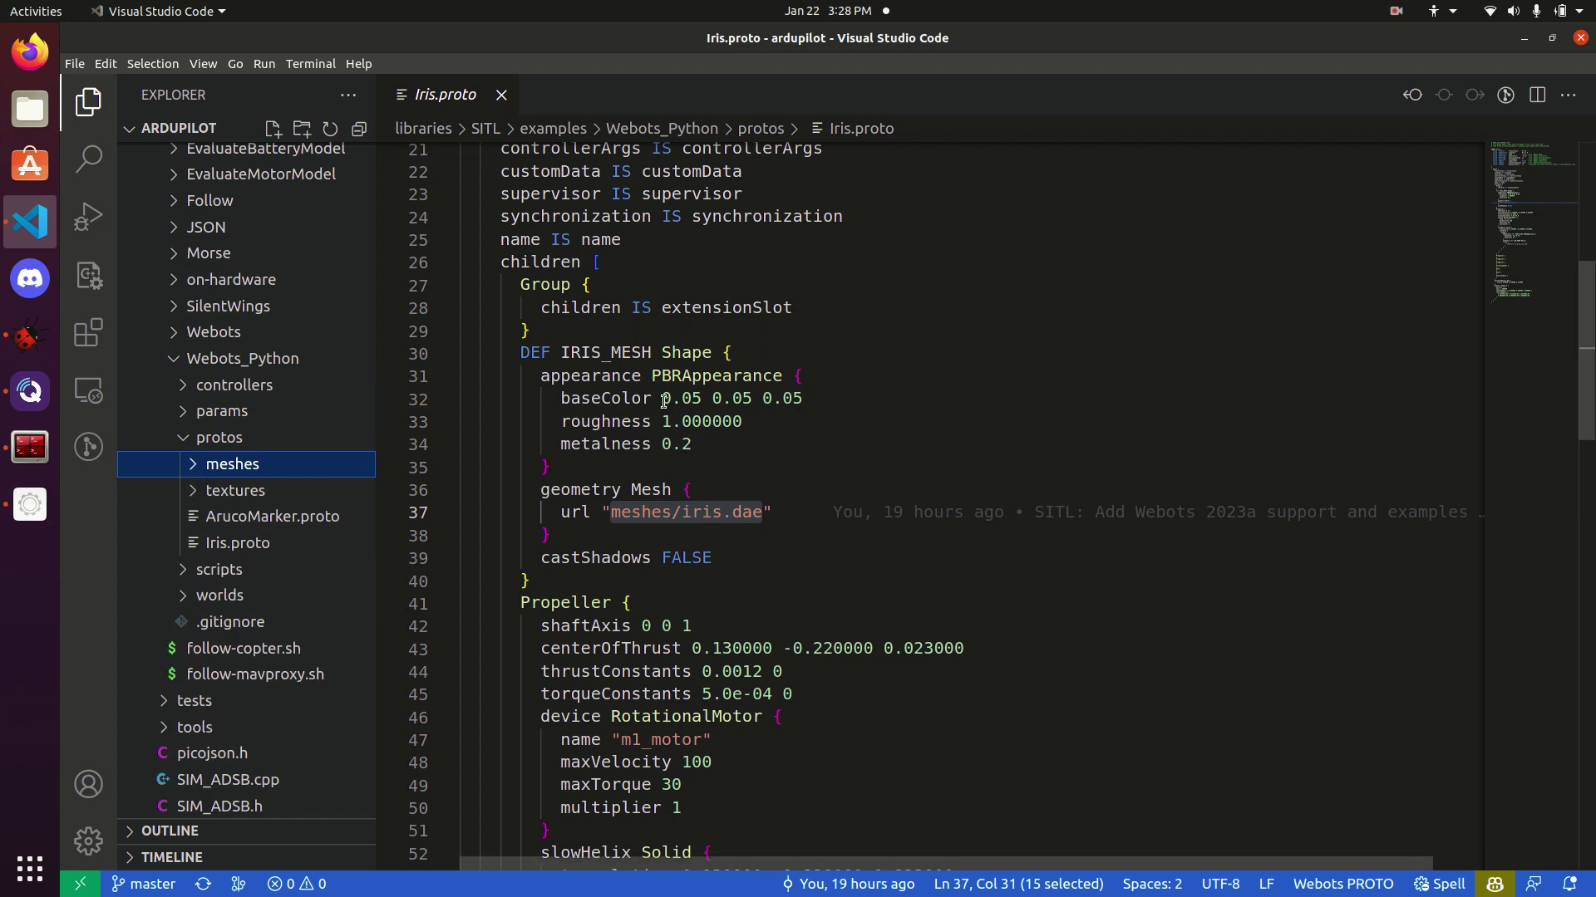
drag(663, 399, 814, 399)
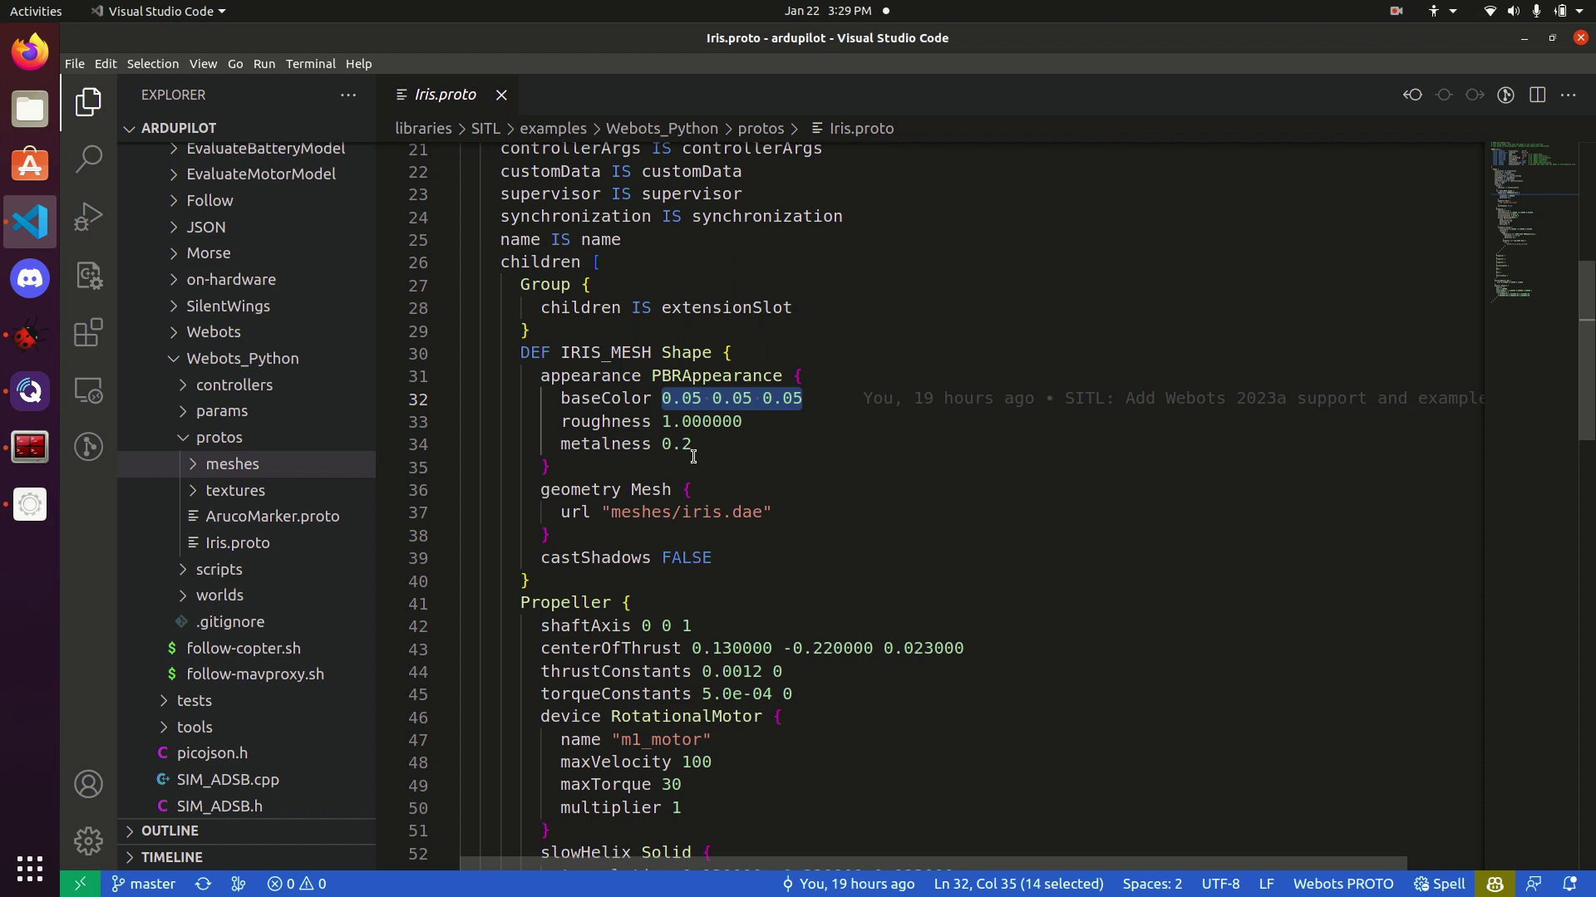
Fold the four Propeller blocks (Ctrl+K Ctrl+4) and scroll to the sensors, bounding box and physics
mouse_move(858, 404)
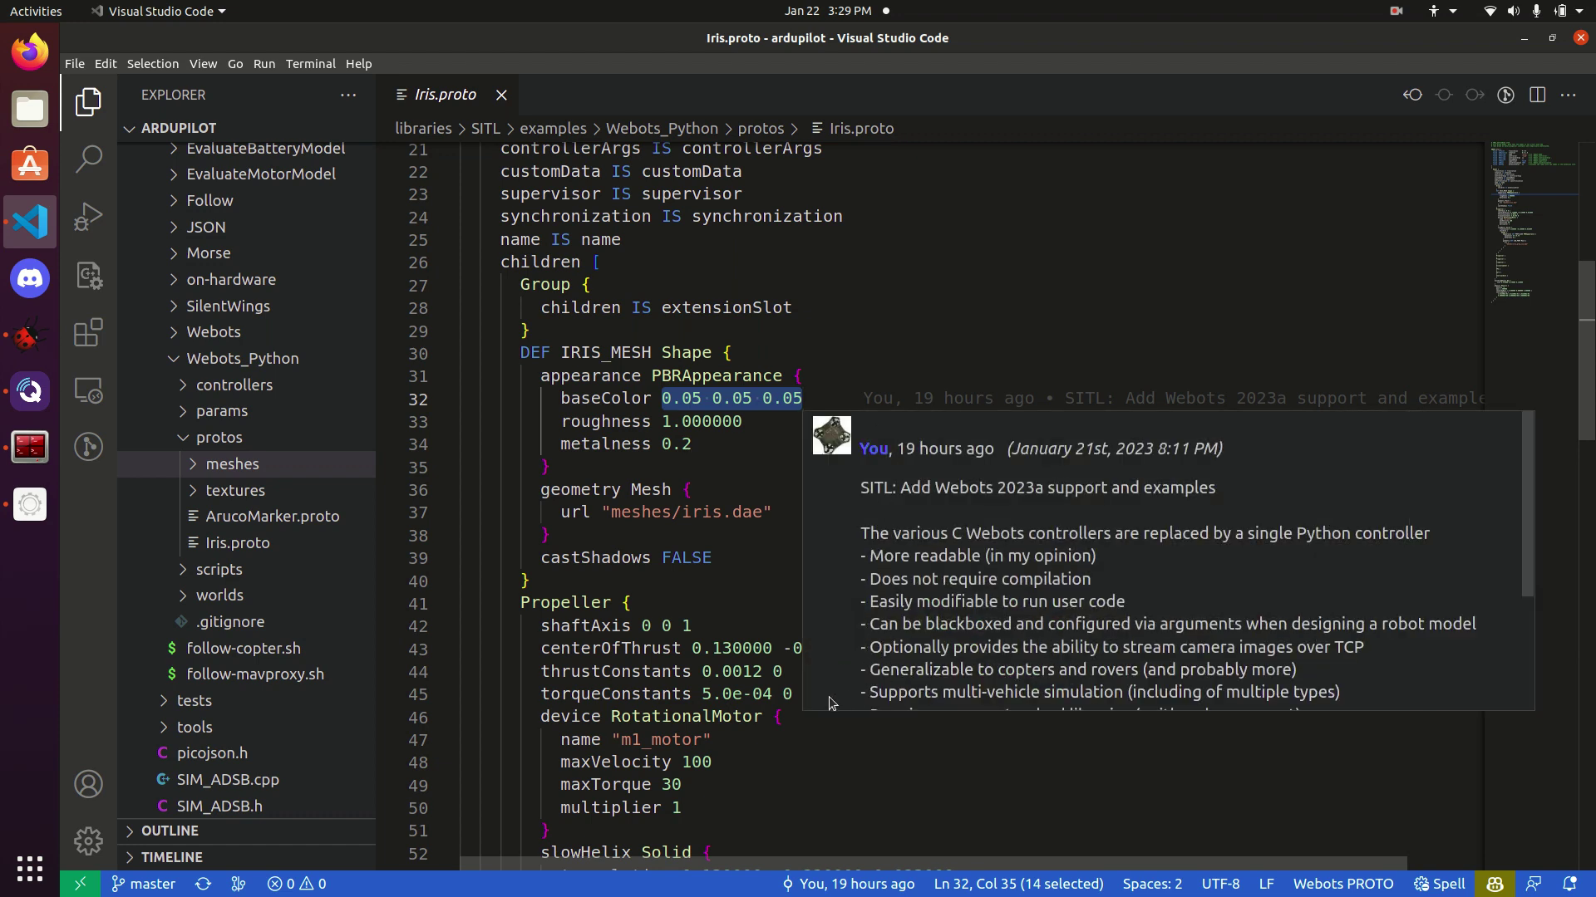
scroll(602, 566, down, 4)
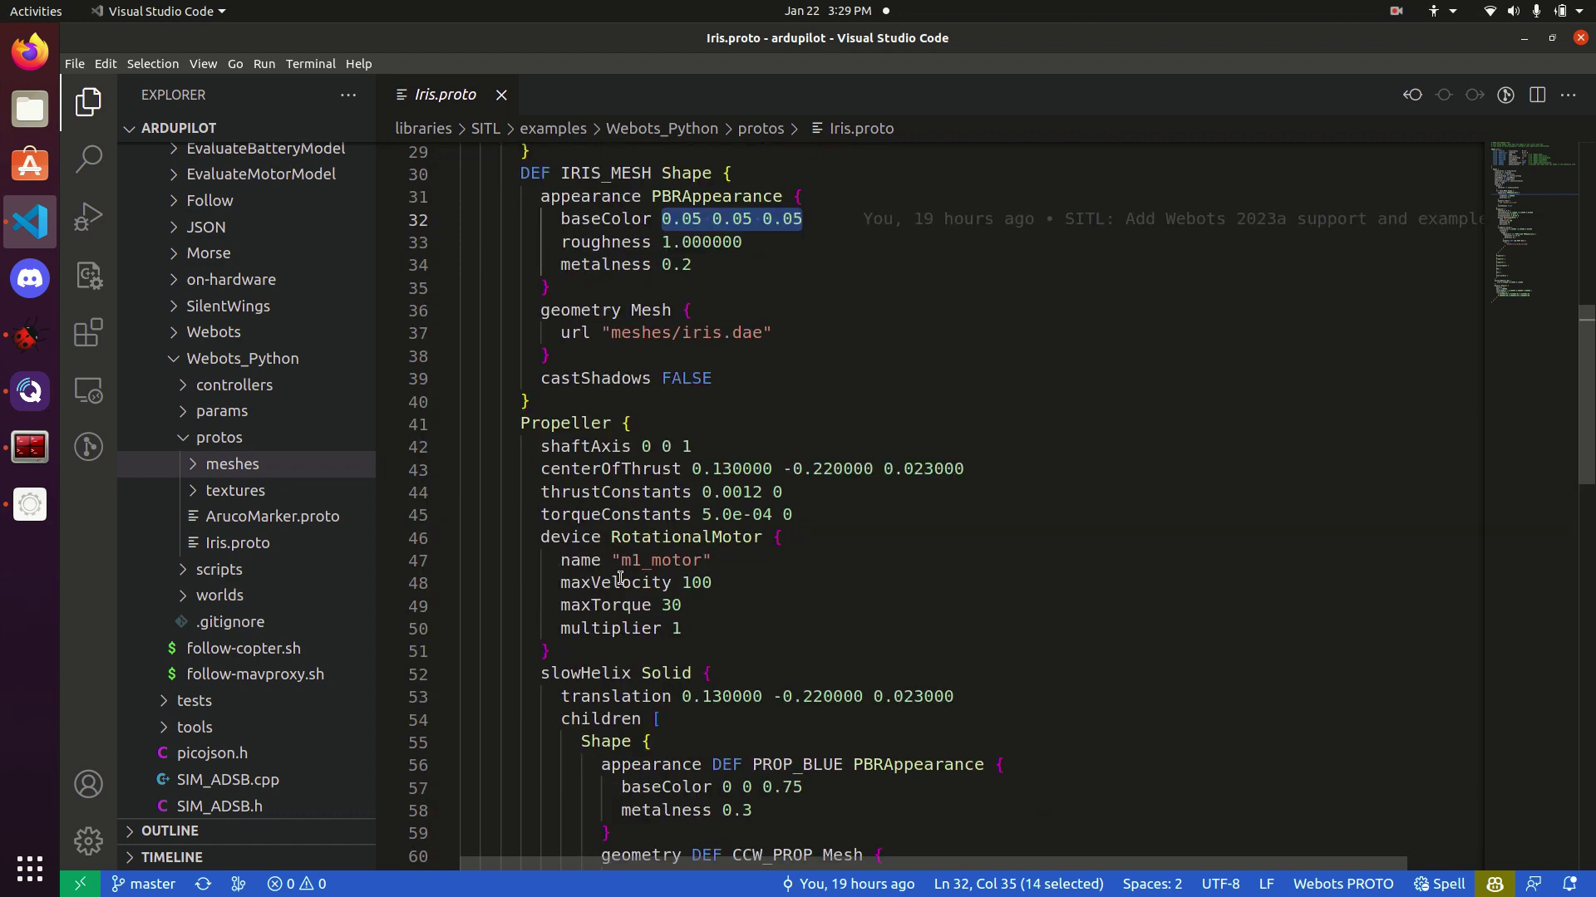
key(ctrl+k)
key(ctrl+4)
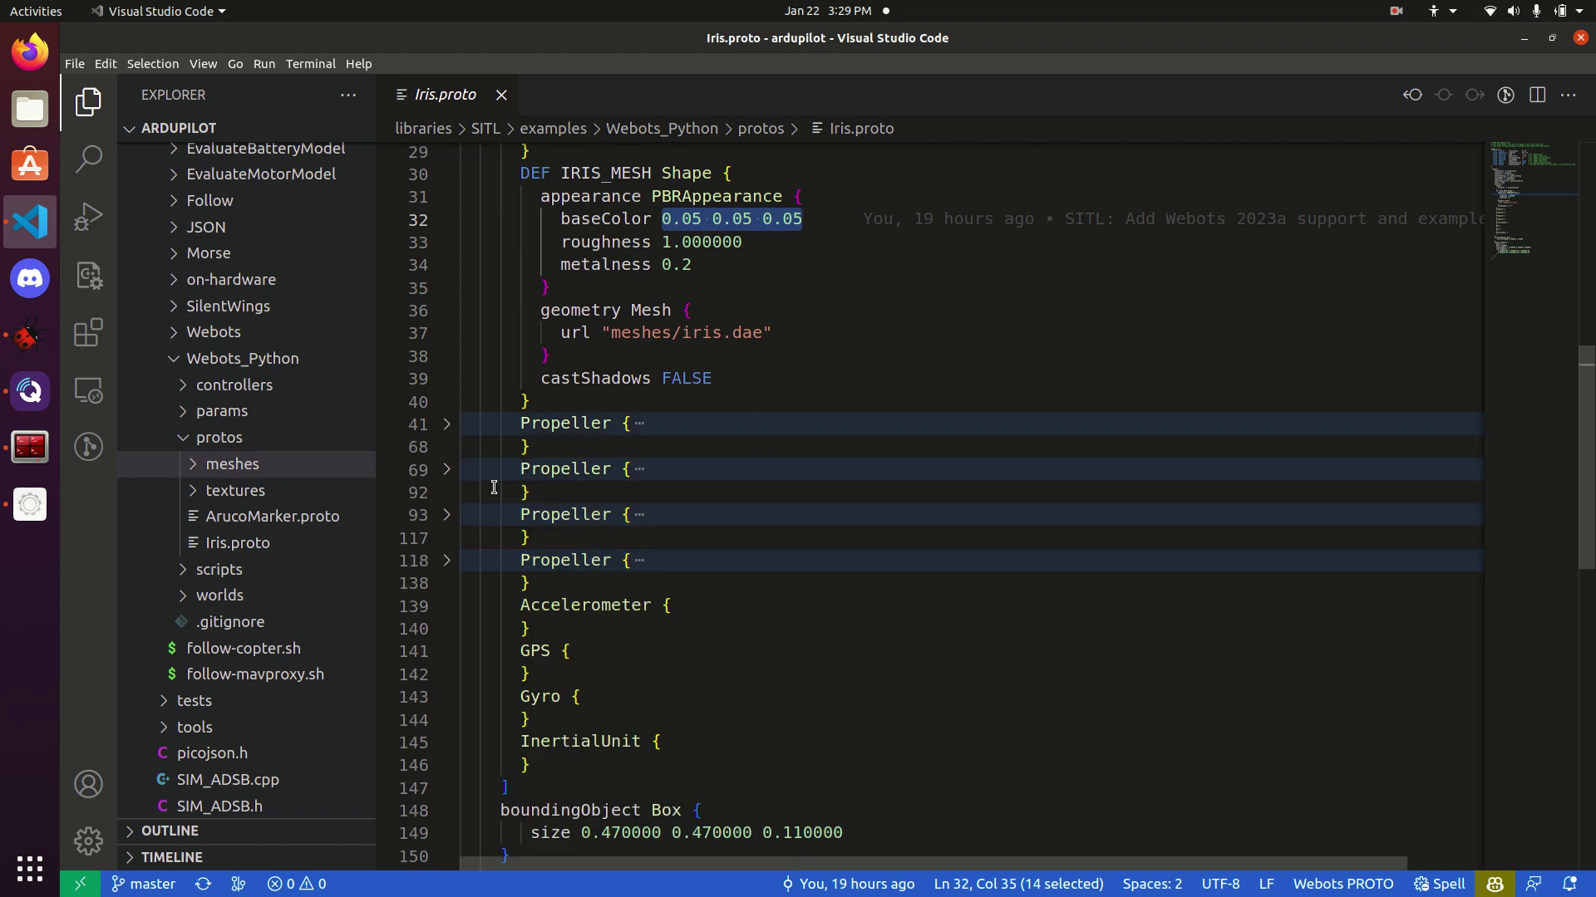
scroll(545, 581, down, 1)
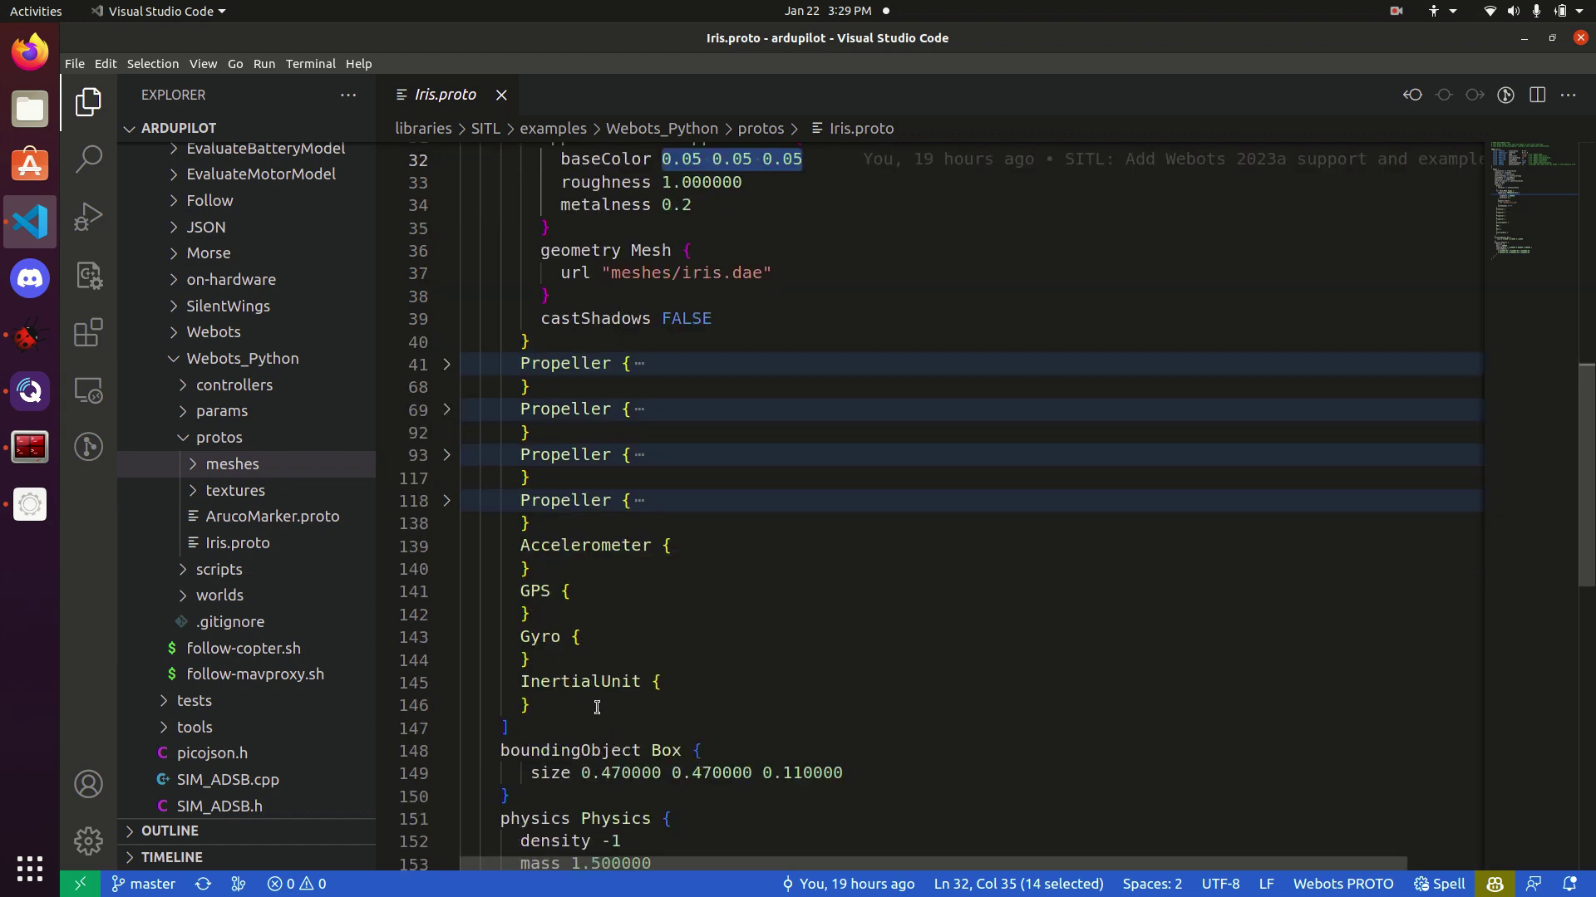
scroll(658, 658, down, 1)
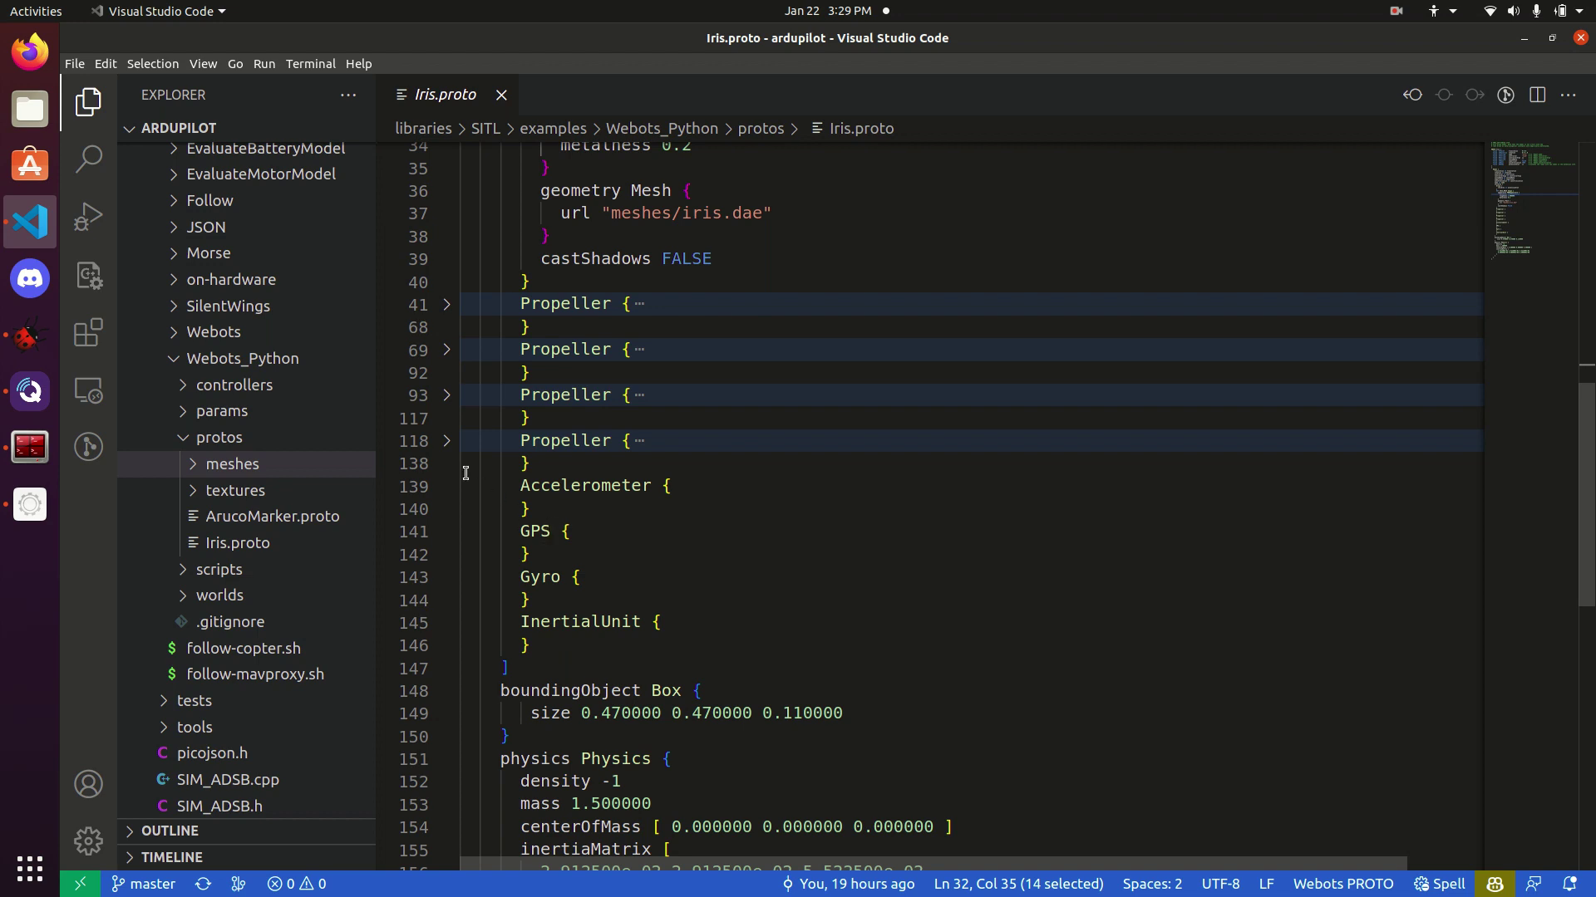
Unfold the first Propeller and inspect m1_motor, the 0.130000 thrust offset and iris_prop_ccw.dae mesh
click(447, 306)
scroll(876, 355, down, 1)
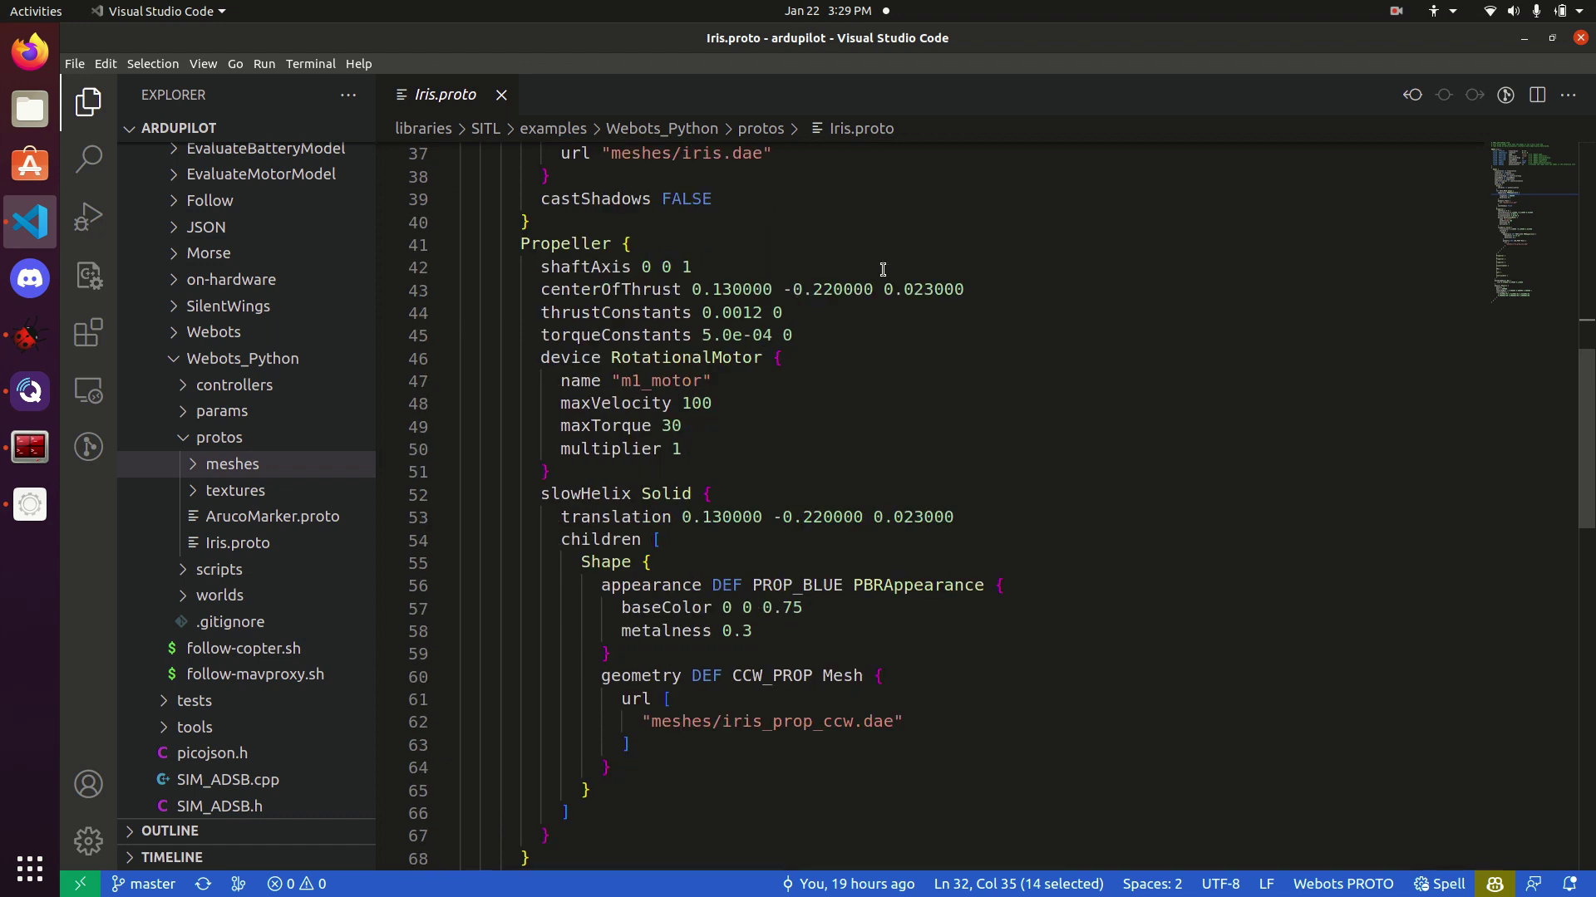
double_click(657, 382)
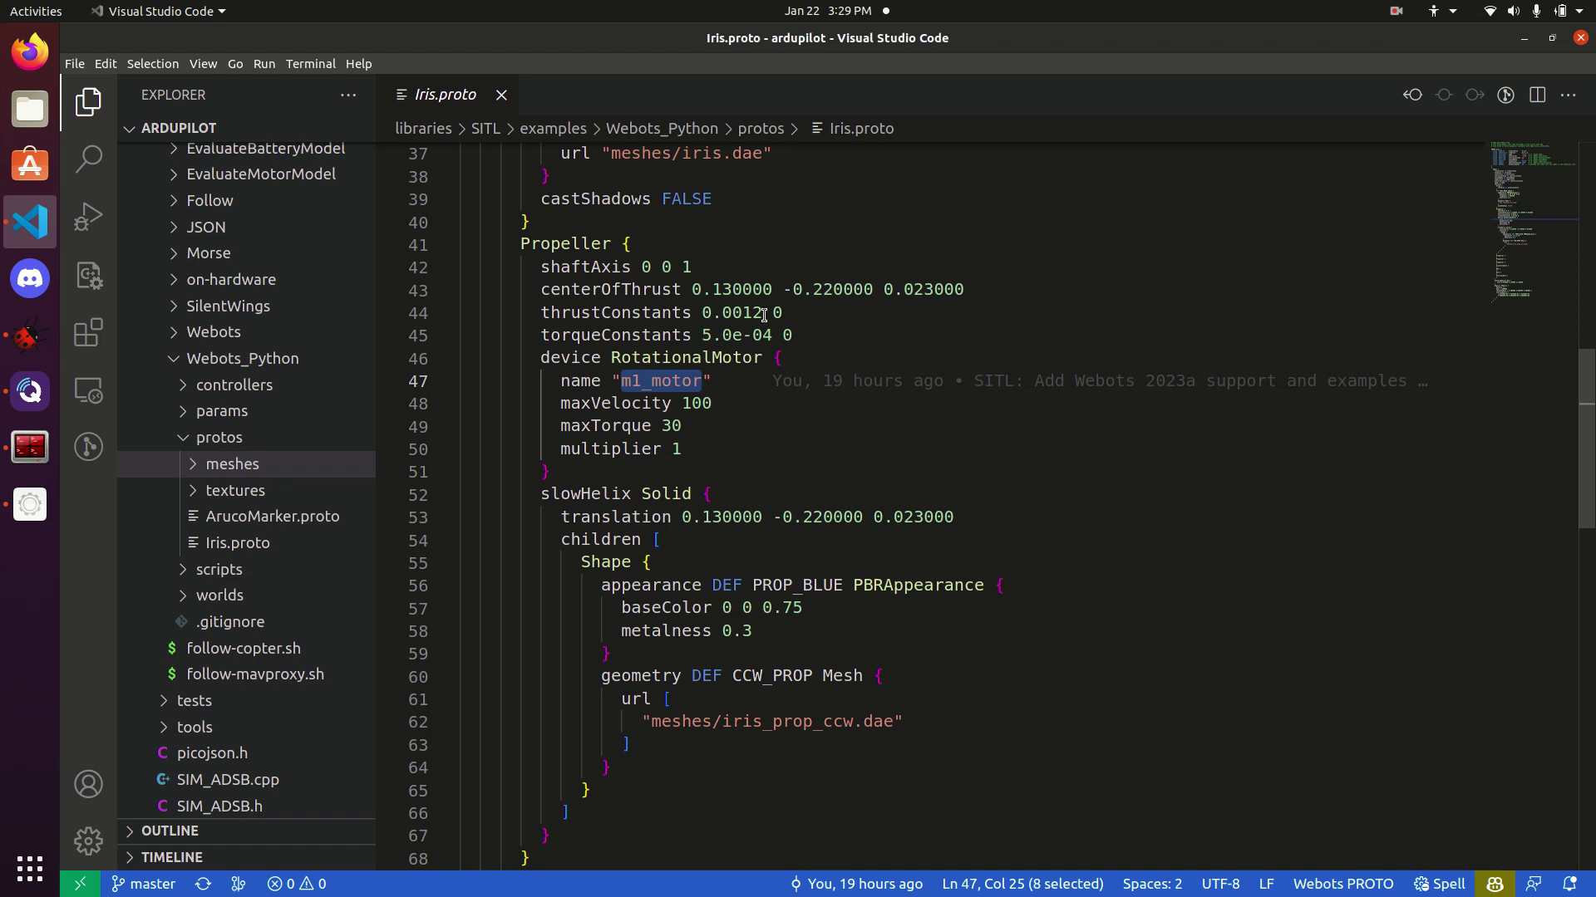
double_click(714, 289)
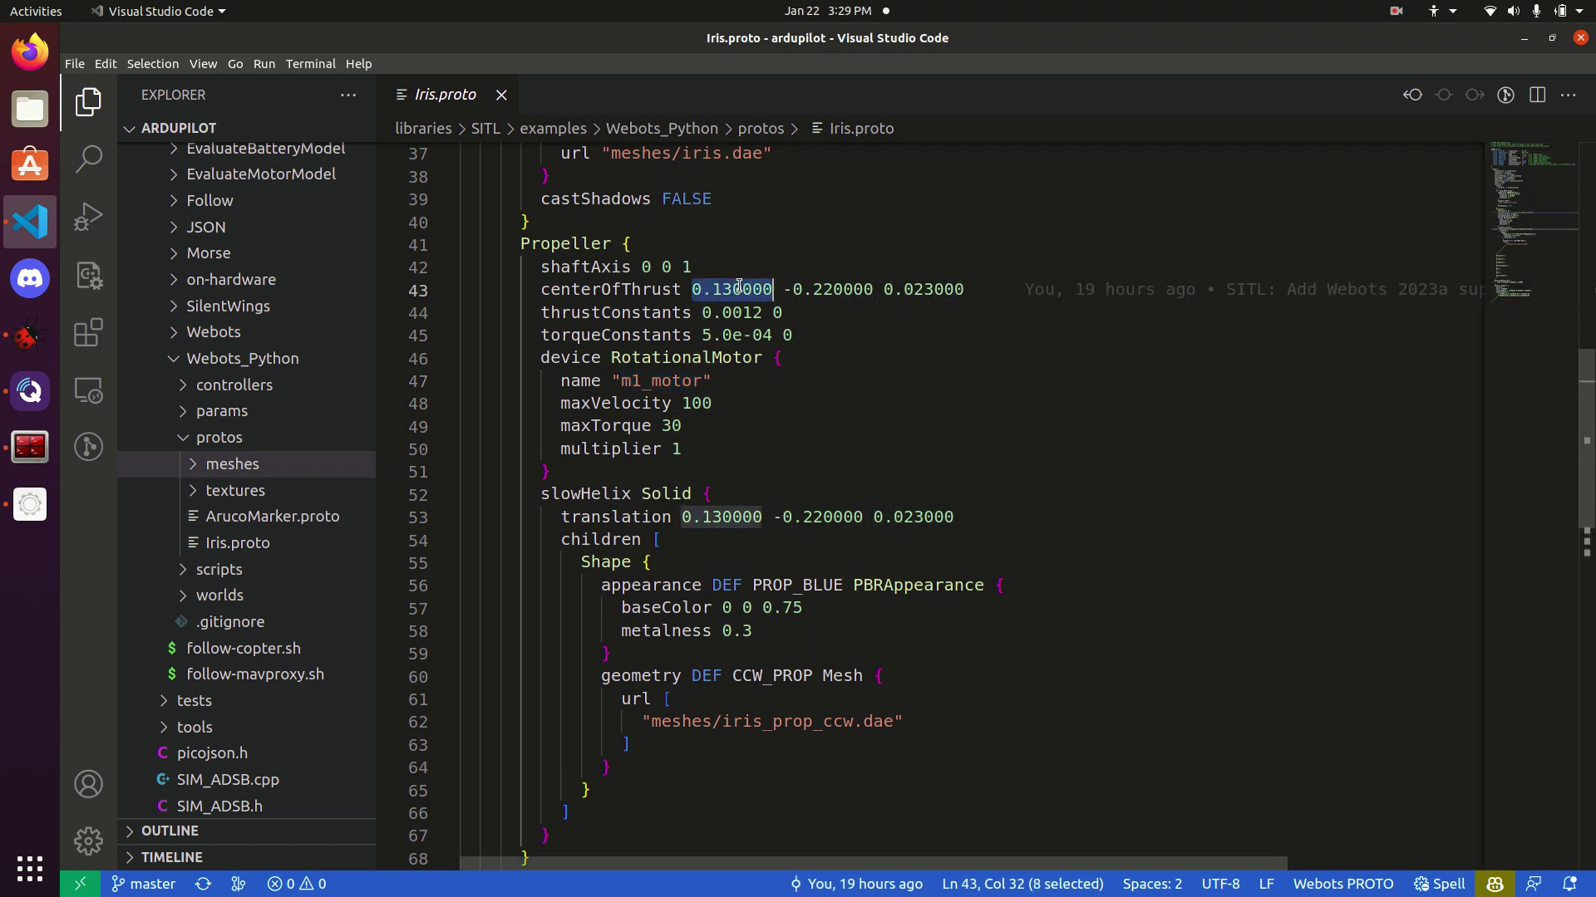
scroll(810, 421, down, 1)
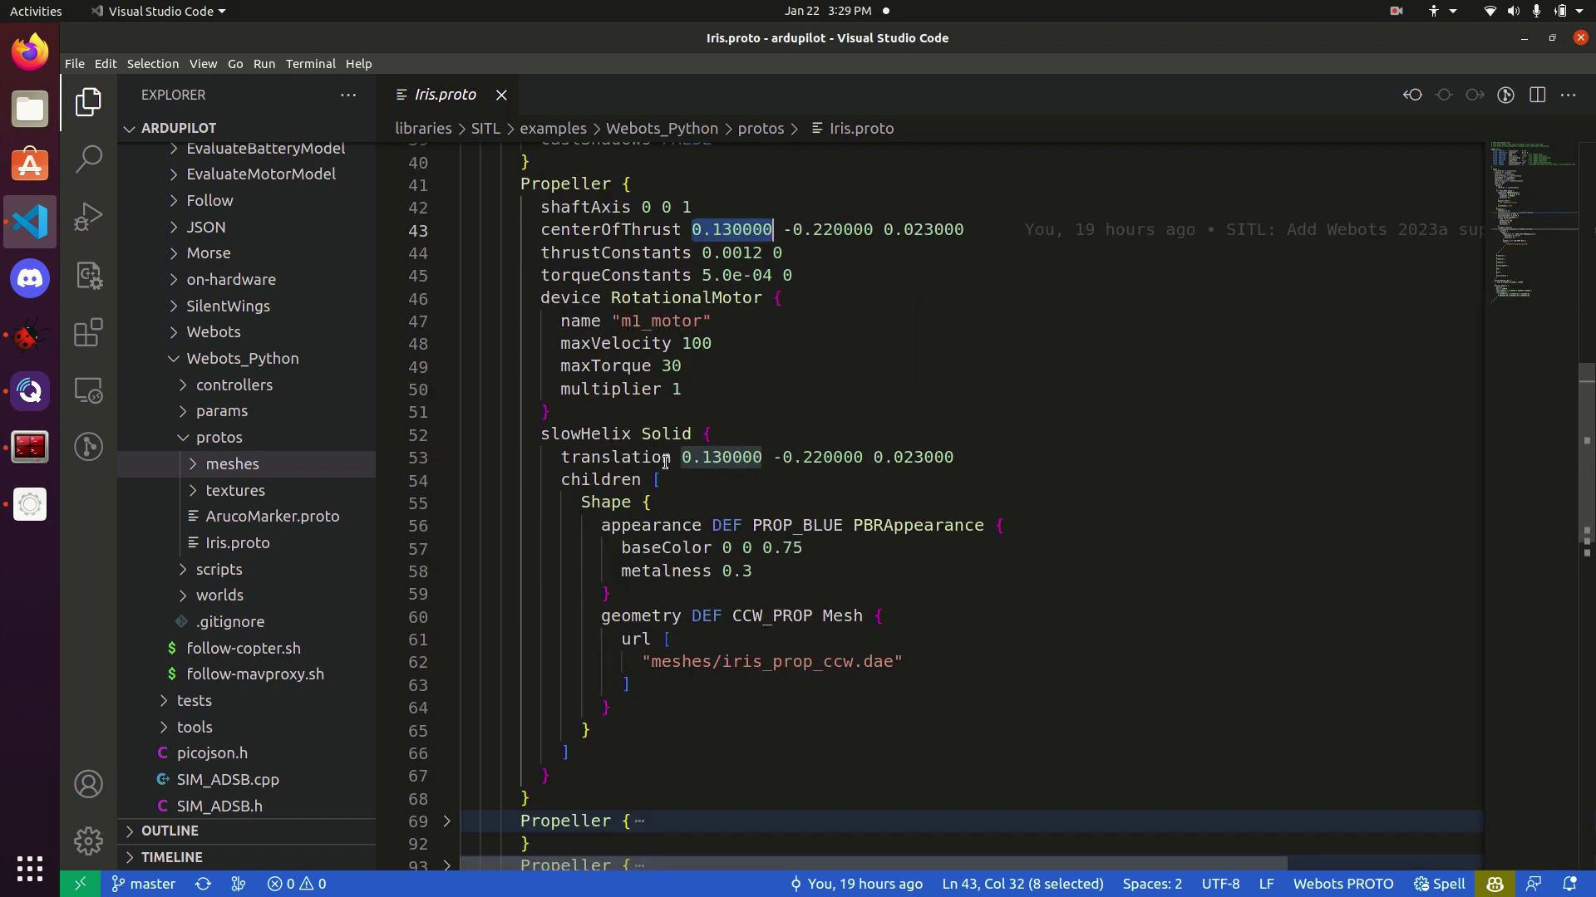
drag(652, 662, 894, 662)
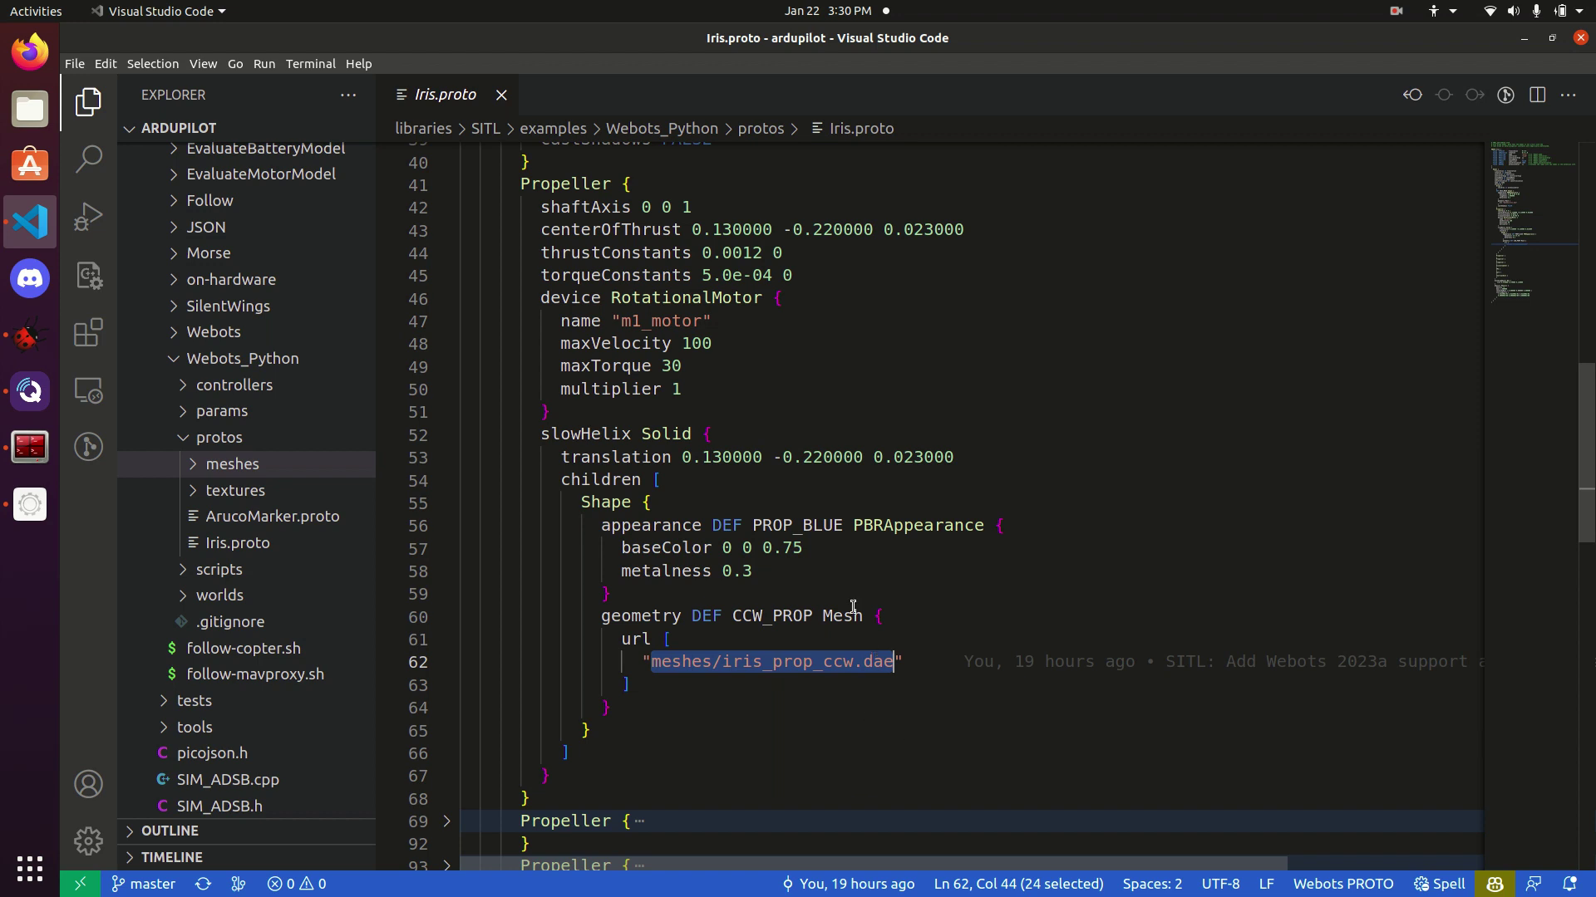
Collapse protos and open iris.wbt from the worlds folder
click(184, 445)
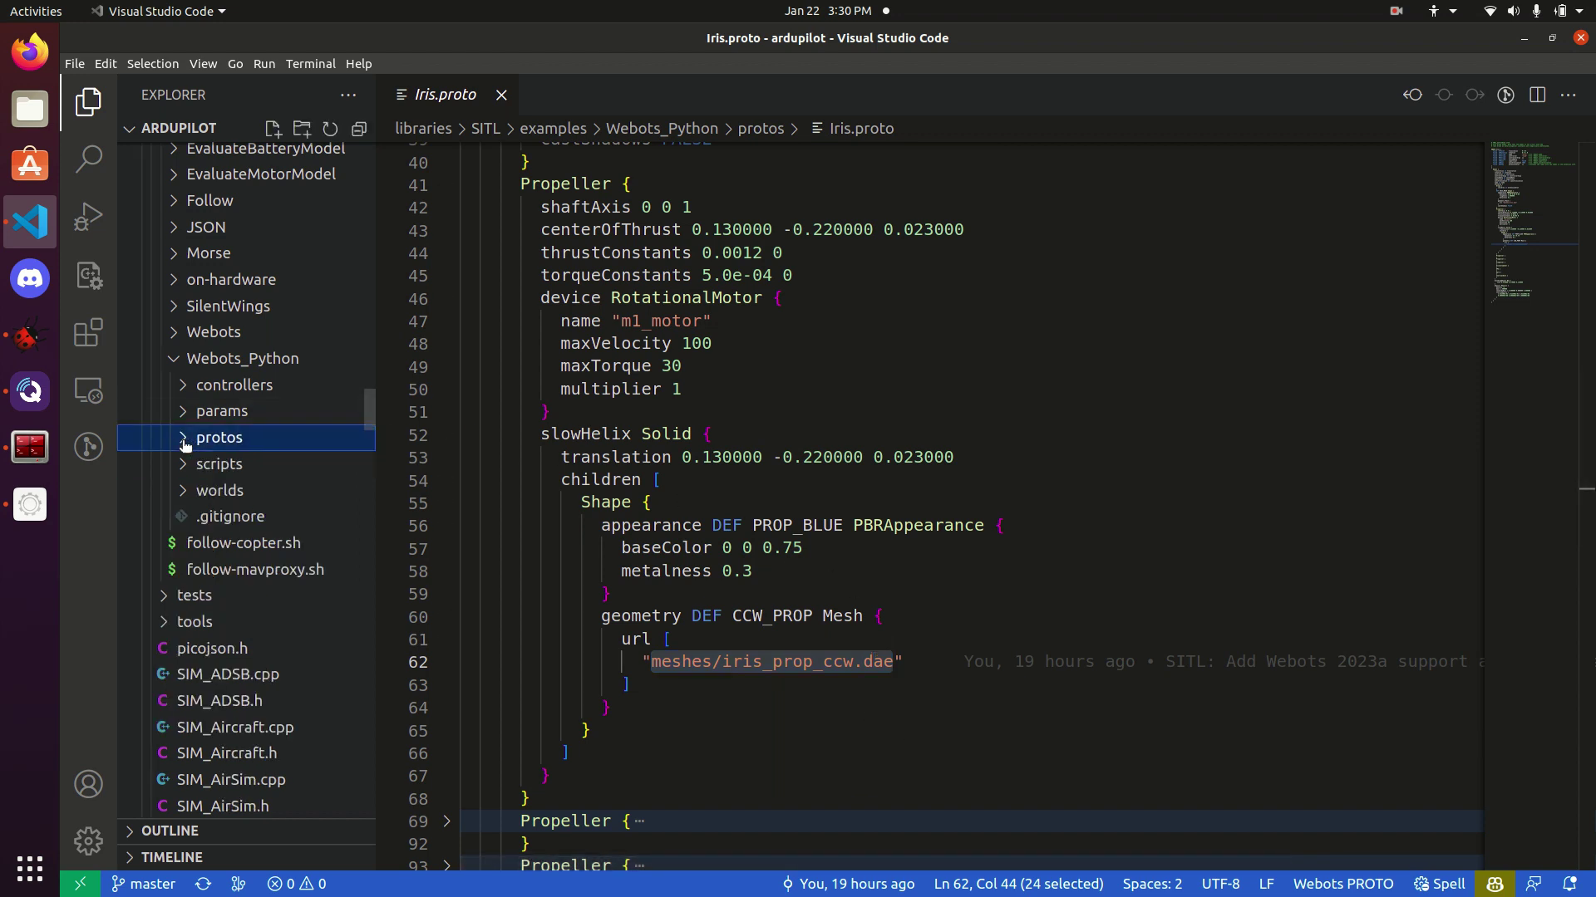
click(184, 493)
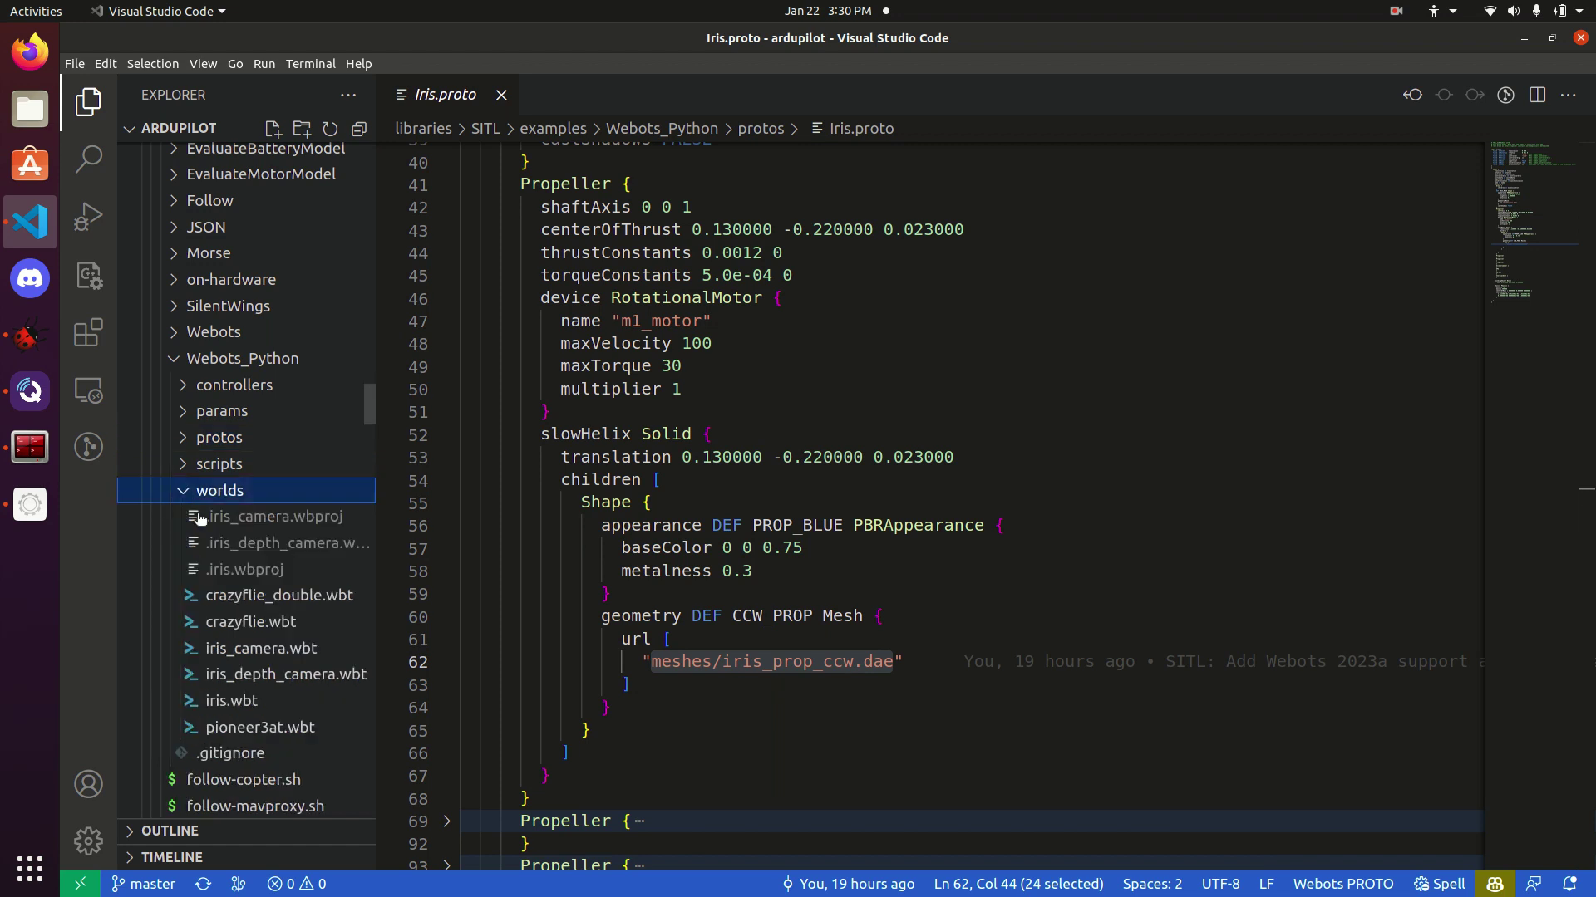
click(292, 701)
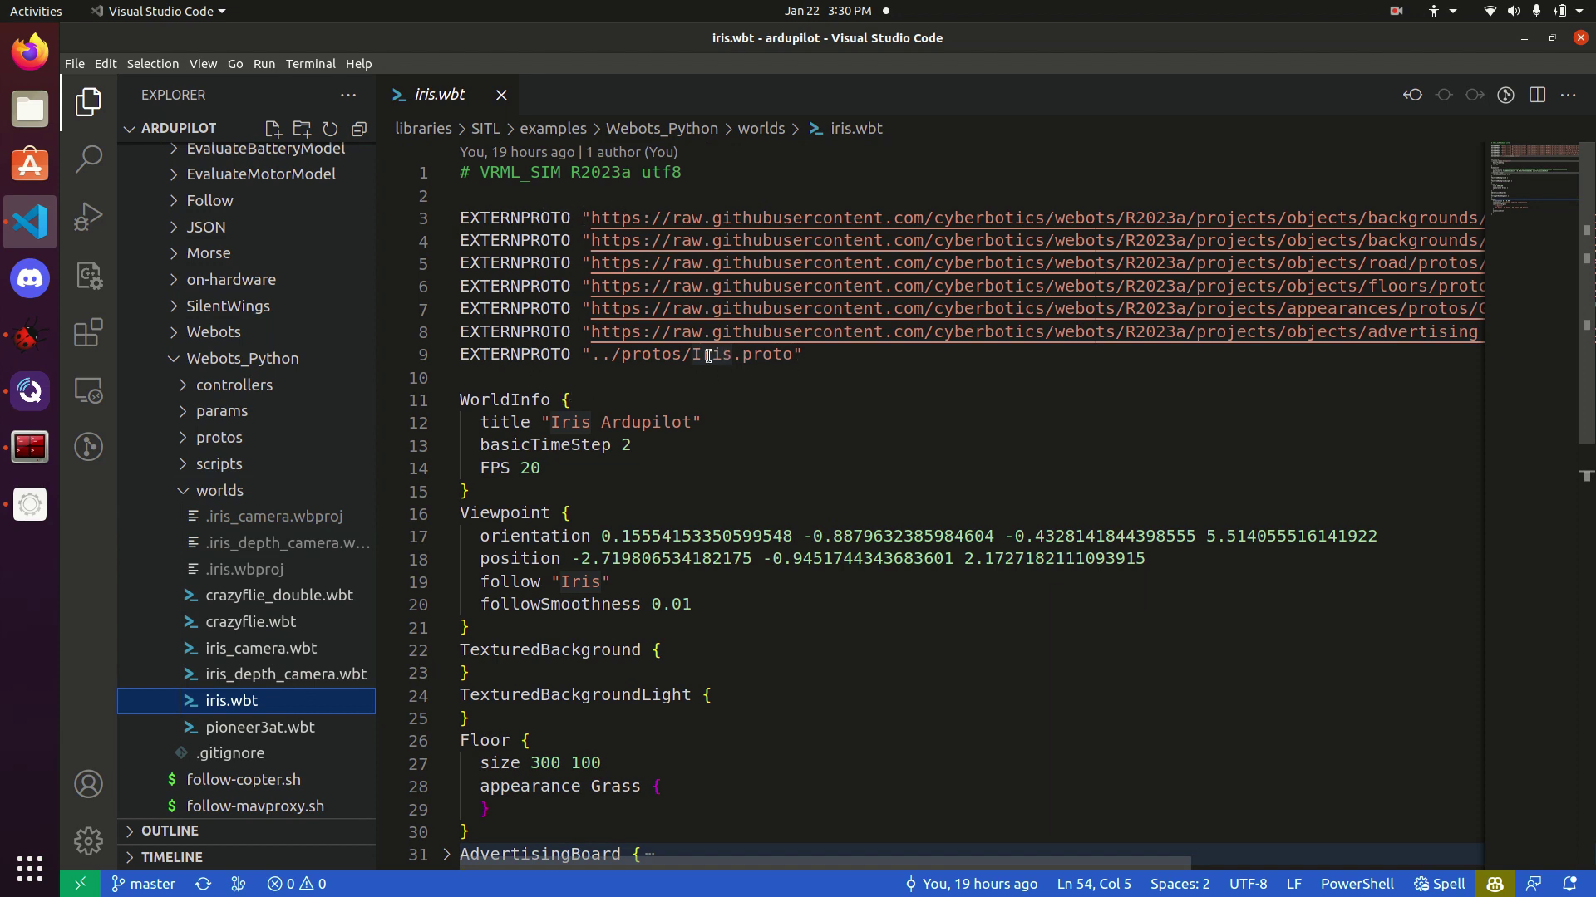
Inspect the Iris node's ardupilot_vehicle_controller arguments and expand the controllers folder
scroll(486, 339, down, 1)
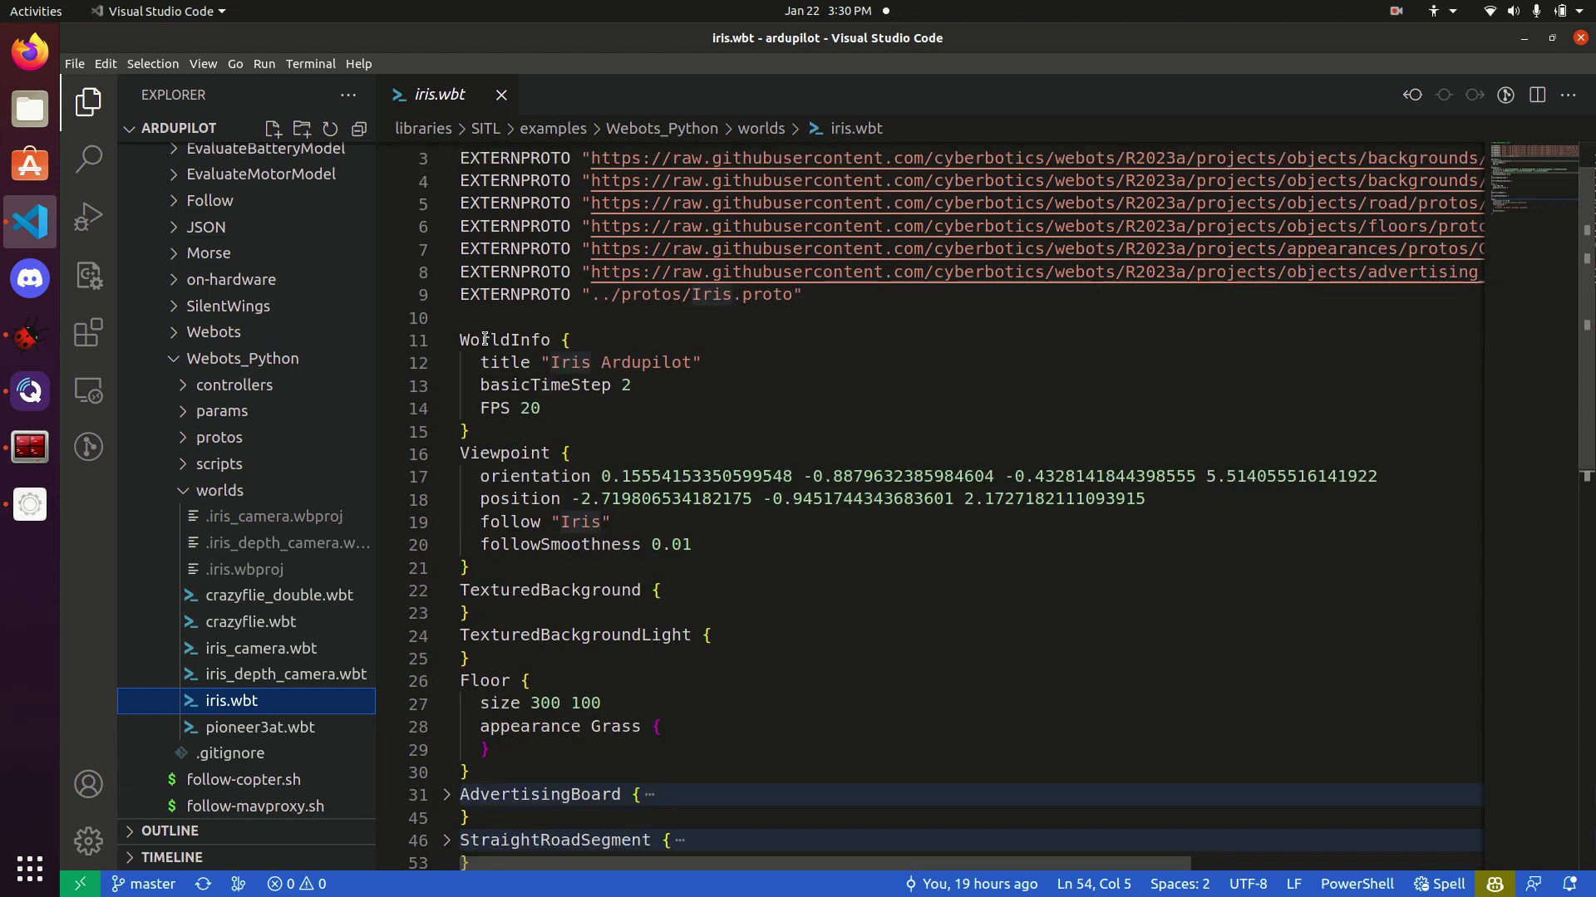
scroll(678, 609, down, 1)
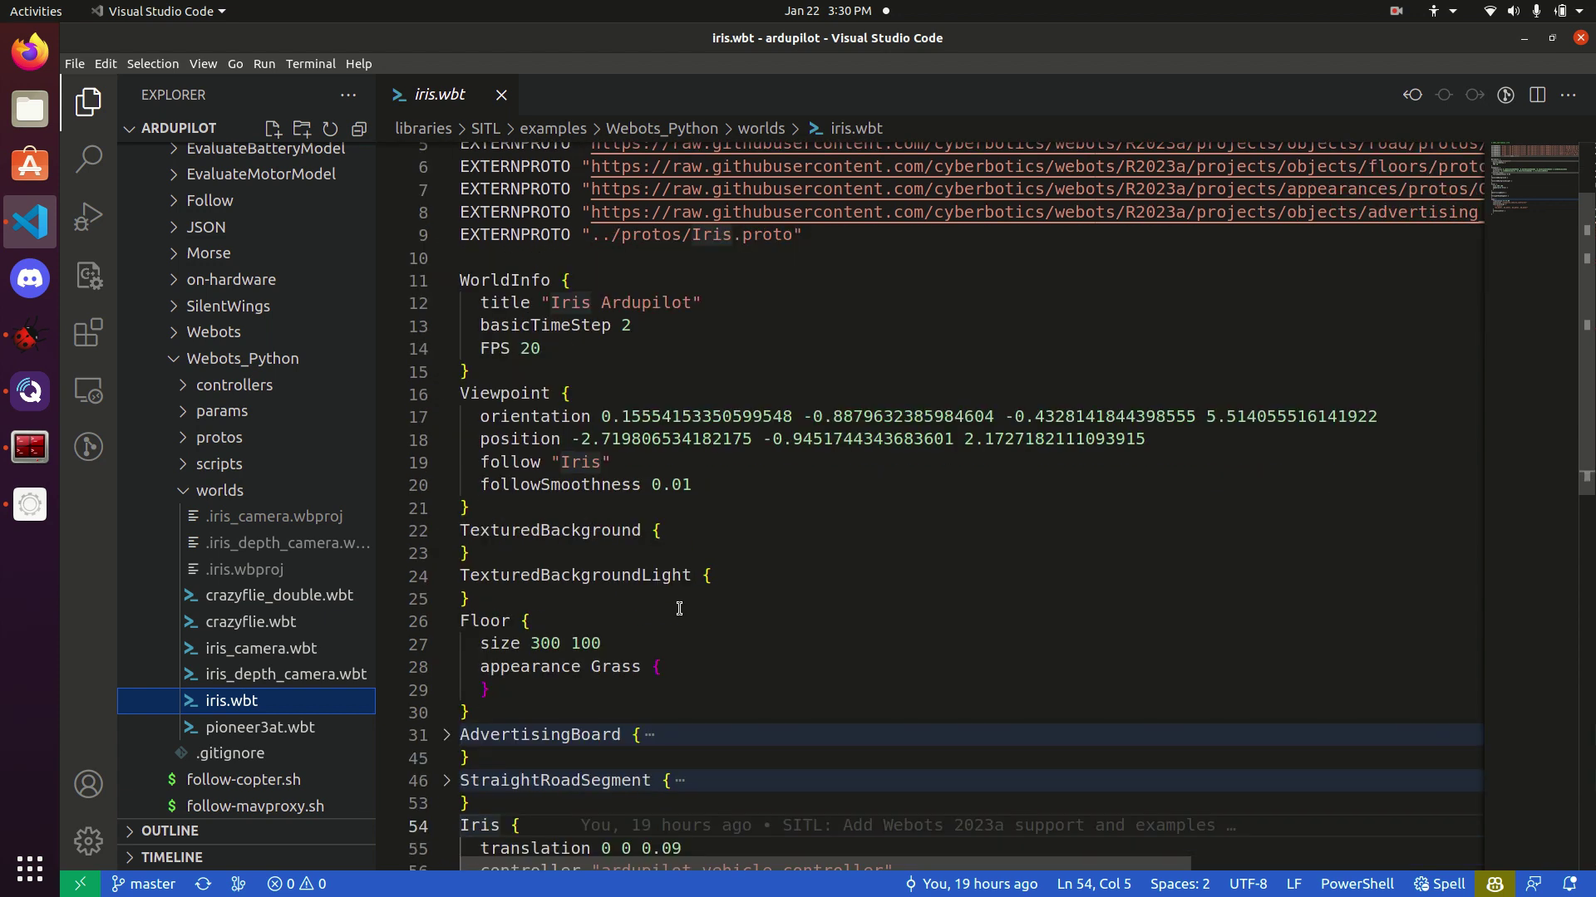
scroll(679, 609, down, 5)
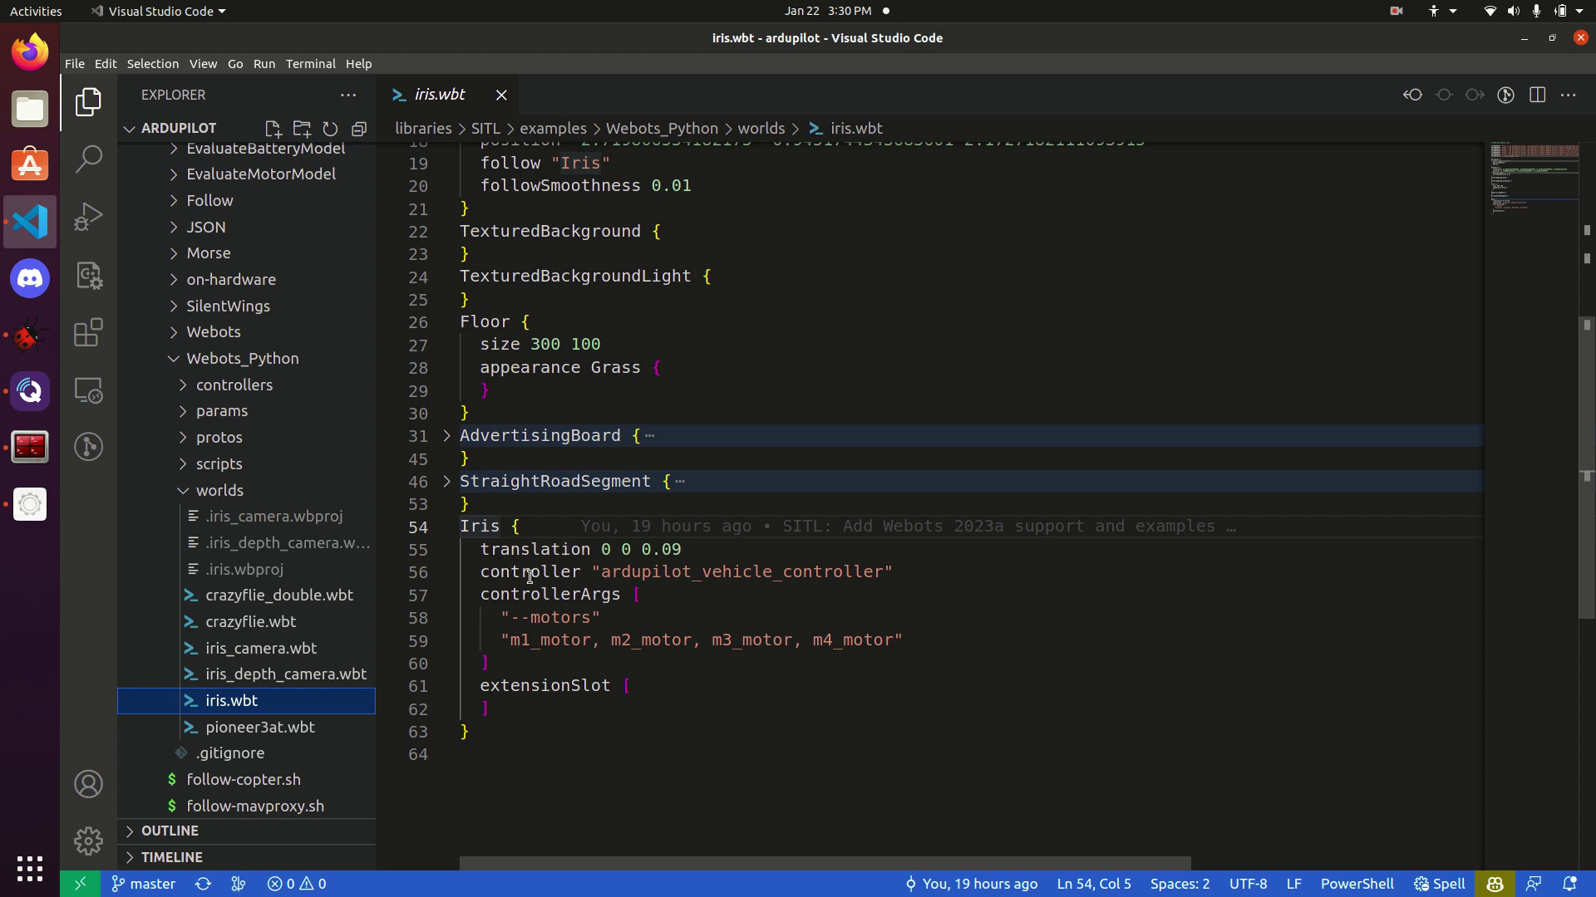
click(621, 574)
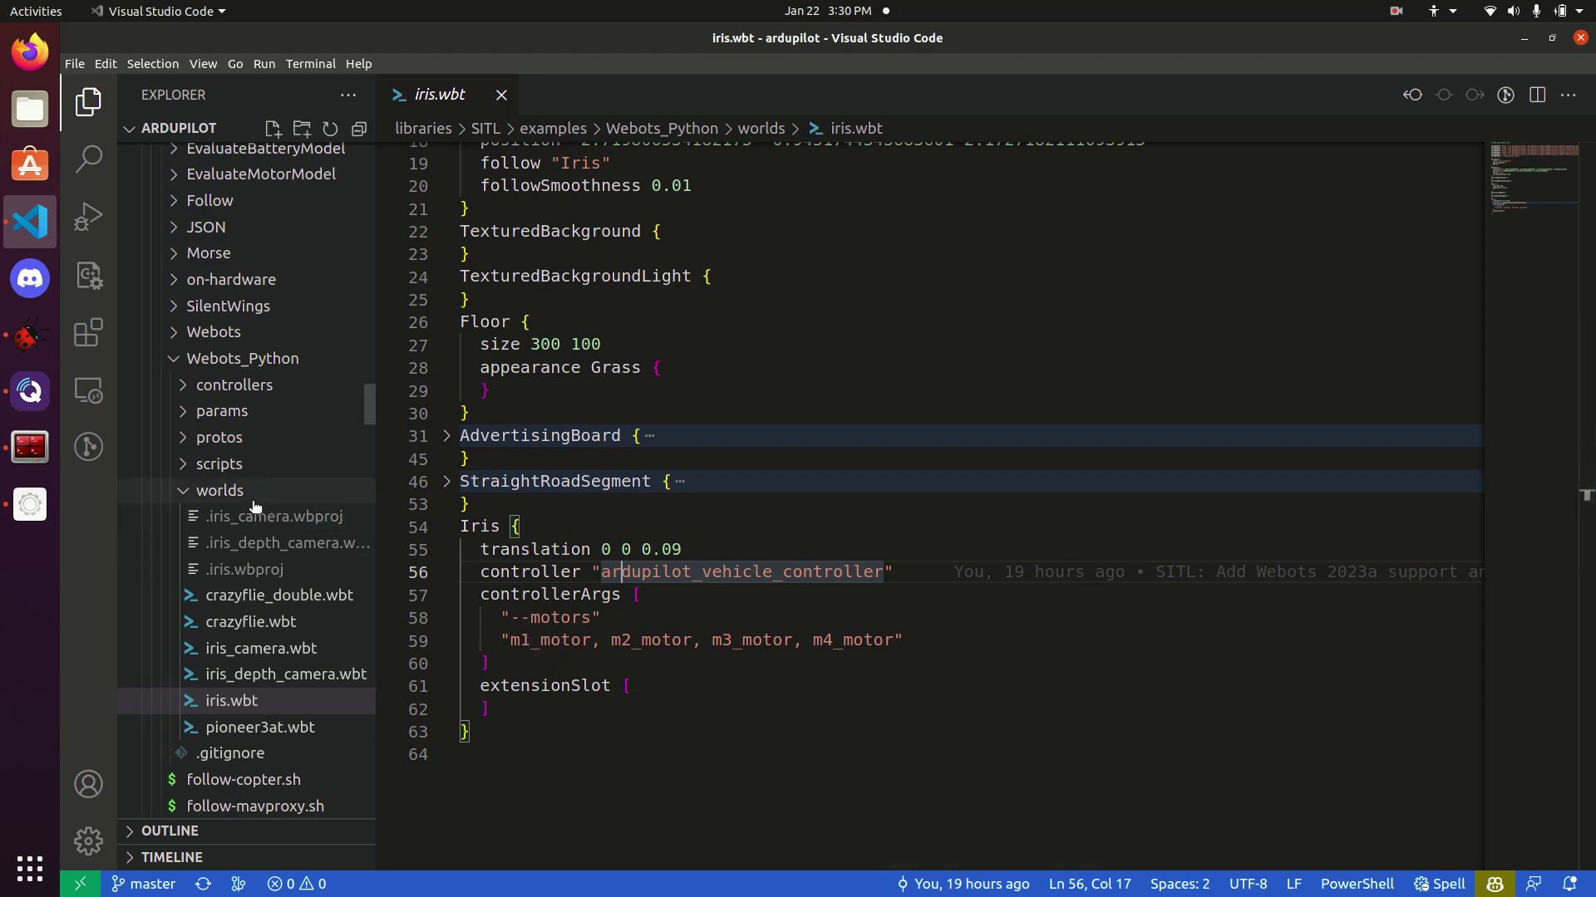
click(186, 389)
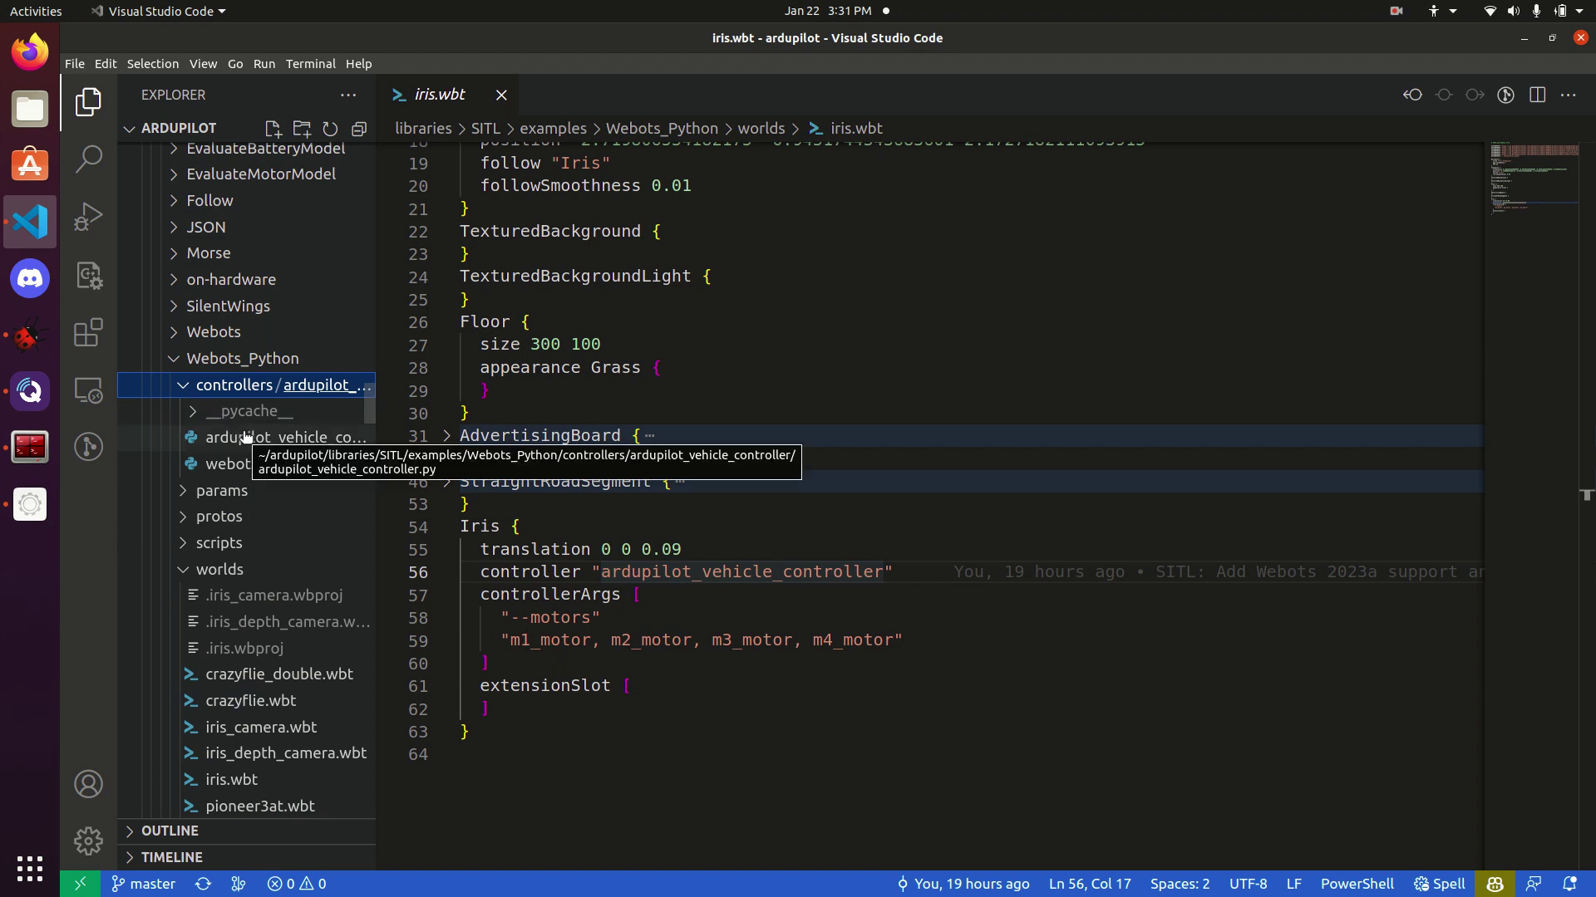
Read the camera, camera-fps and camera-port options in ardupilot_vehicle_controller.py, then minimize VS Code
click(303, 437)
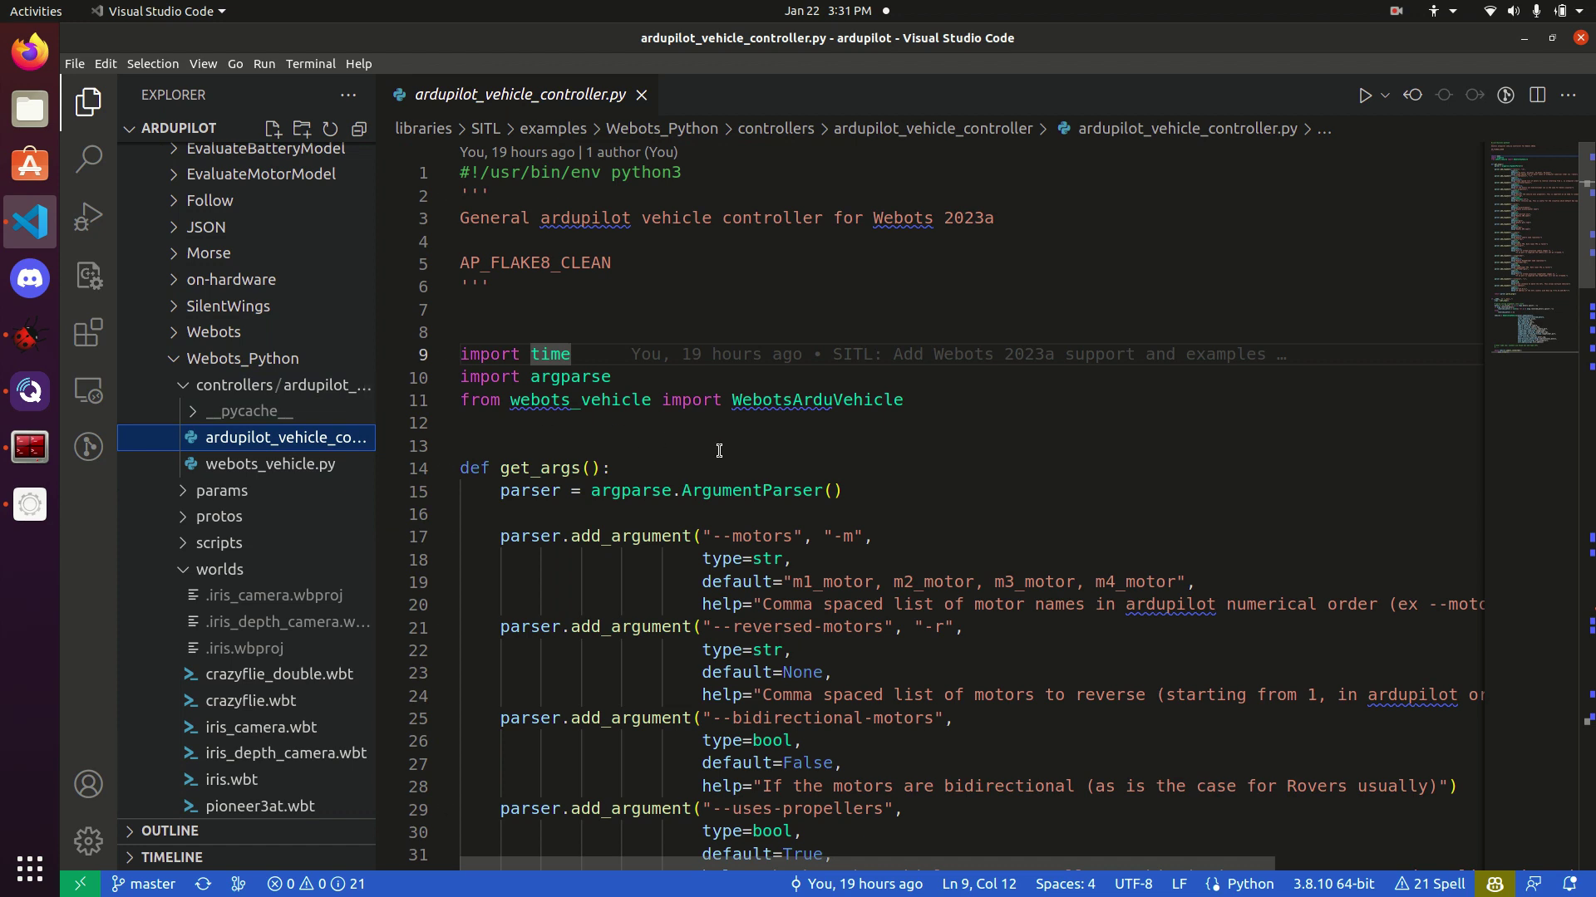
scroll(720, 451, down, 5)
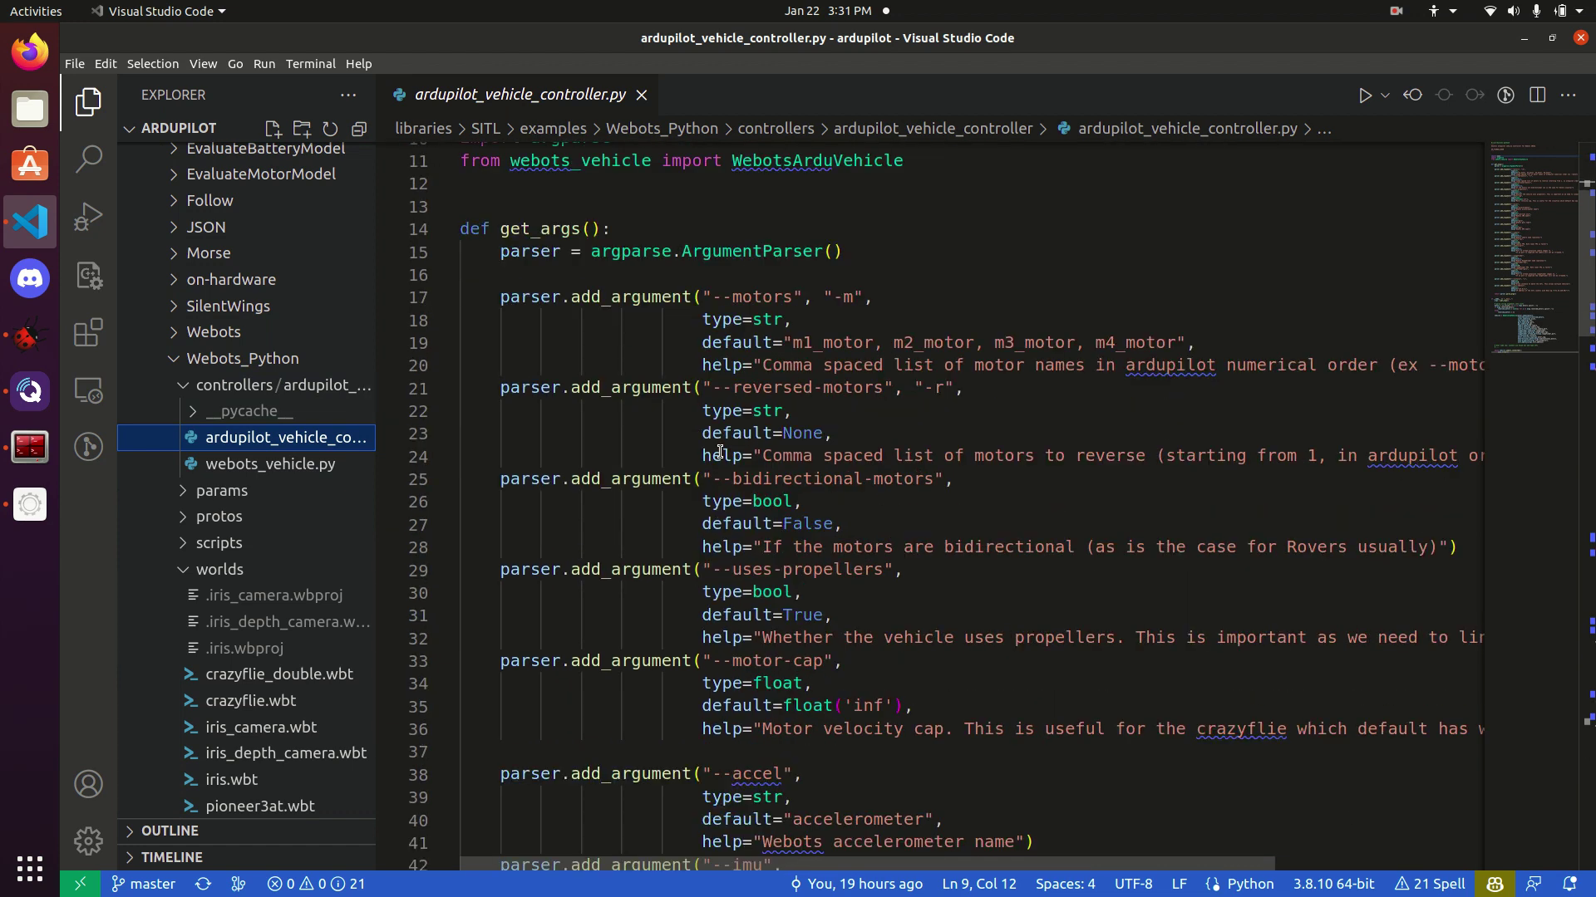
scroll(720, 451, down, 5)
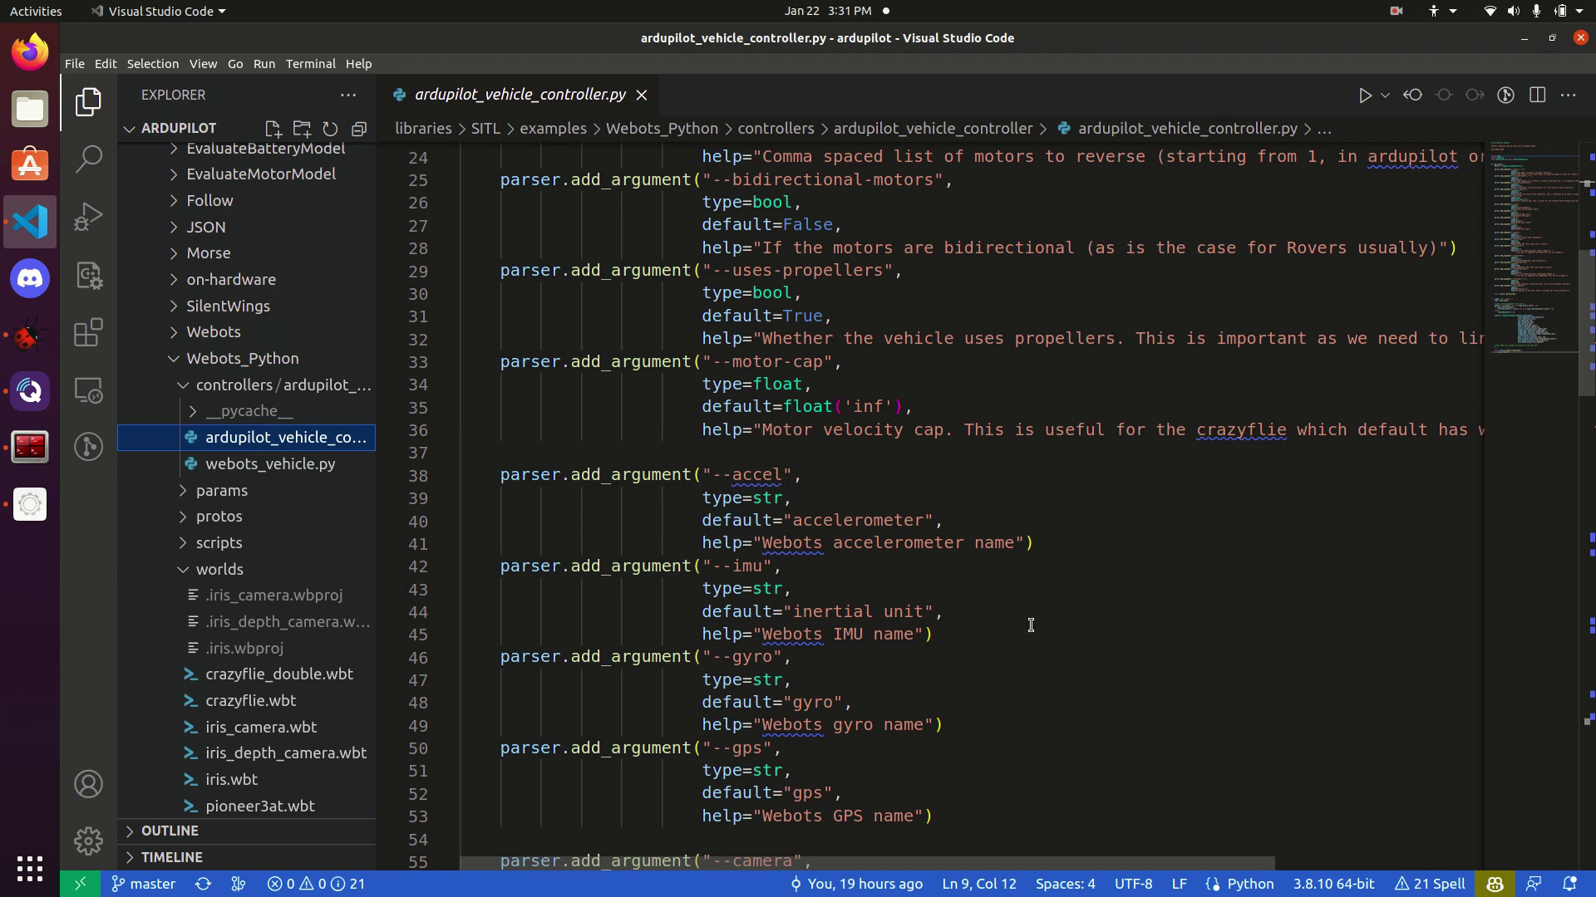
scroll(1030, 625, down, 6)
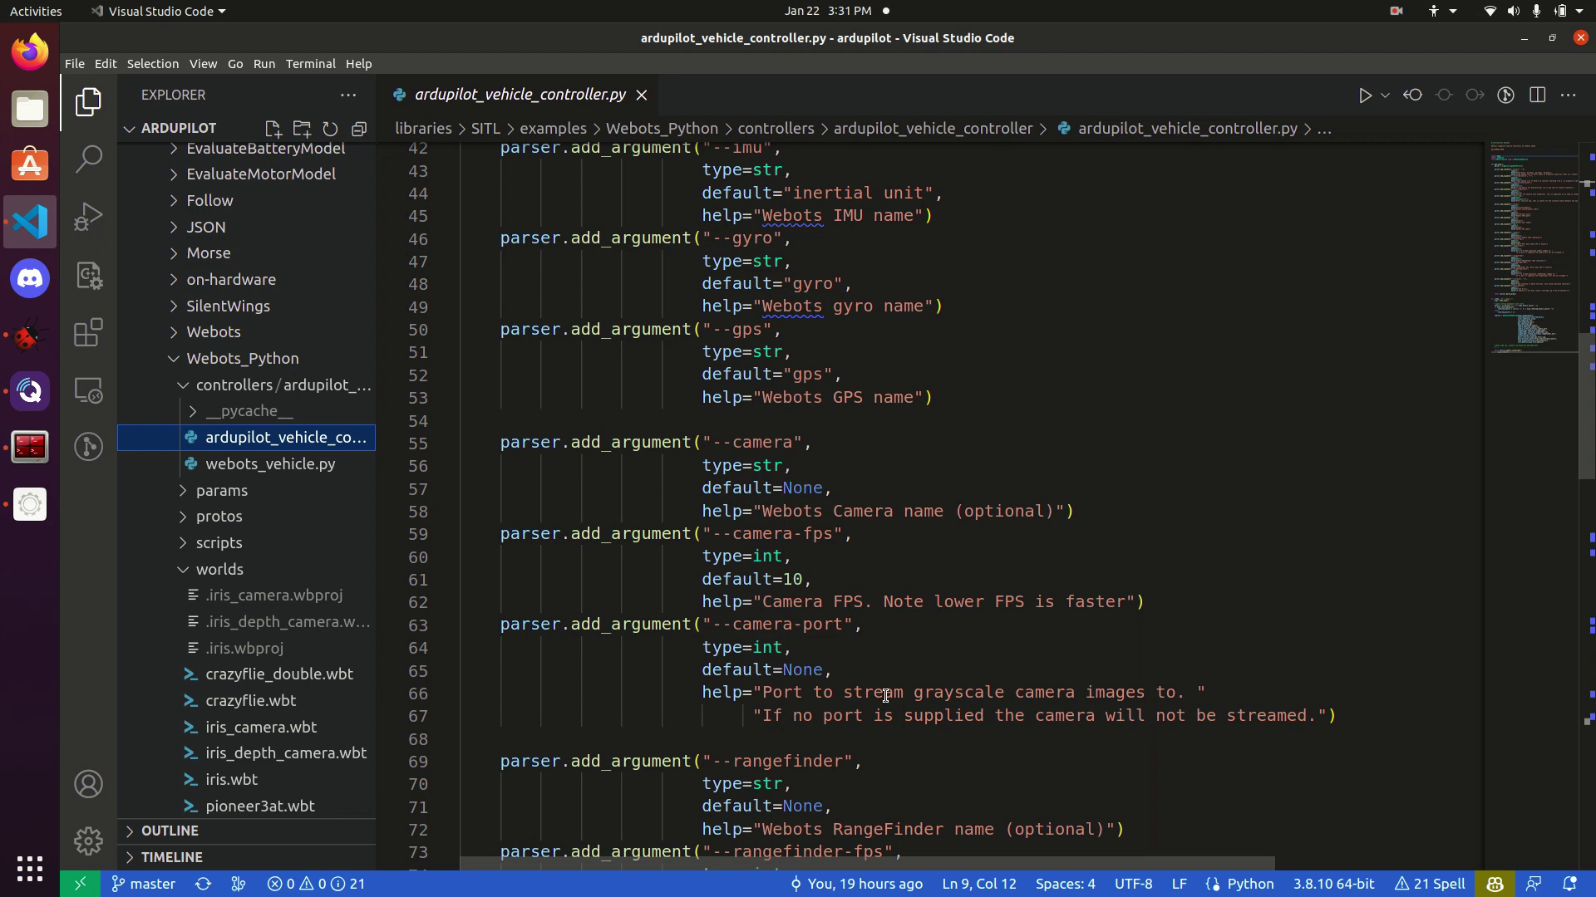
key(super+h)
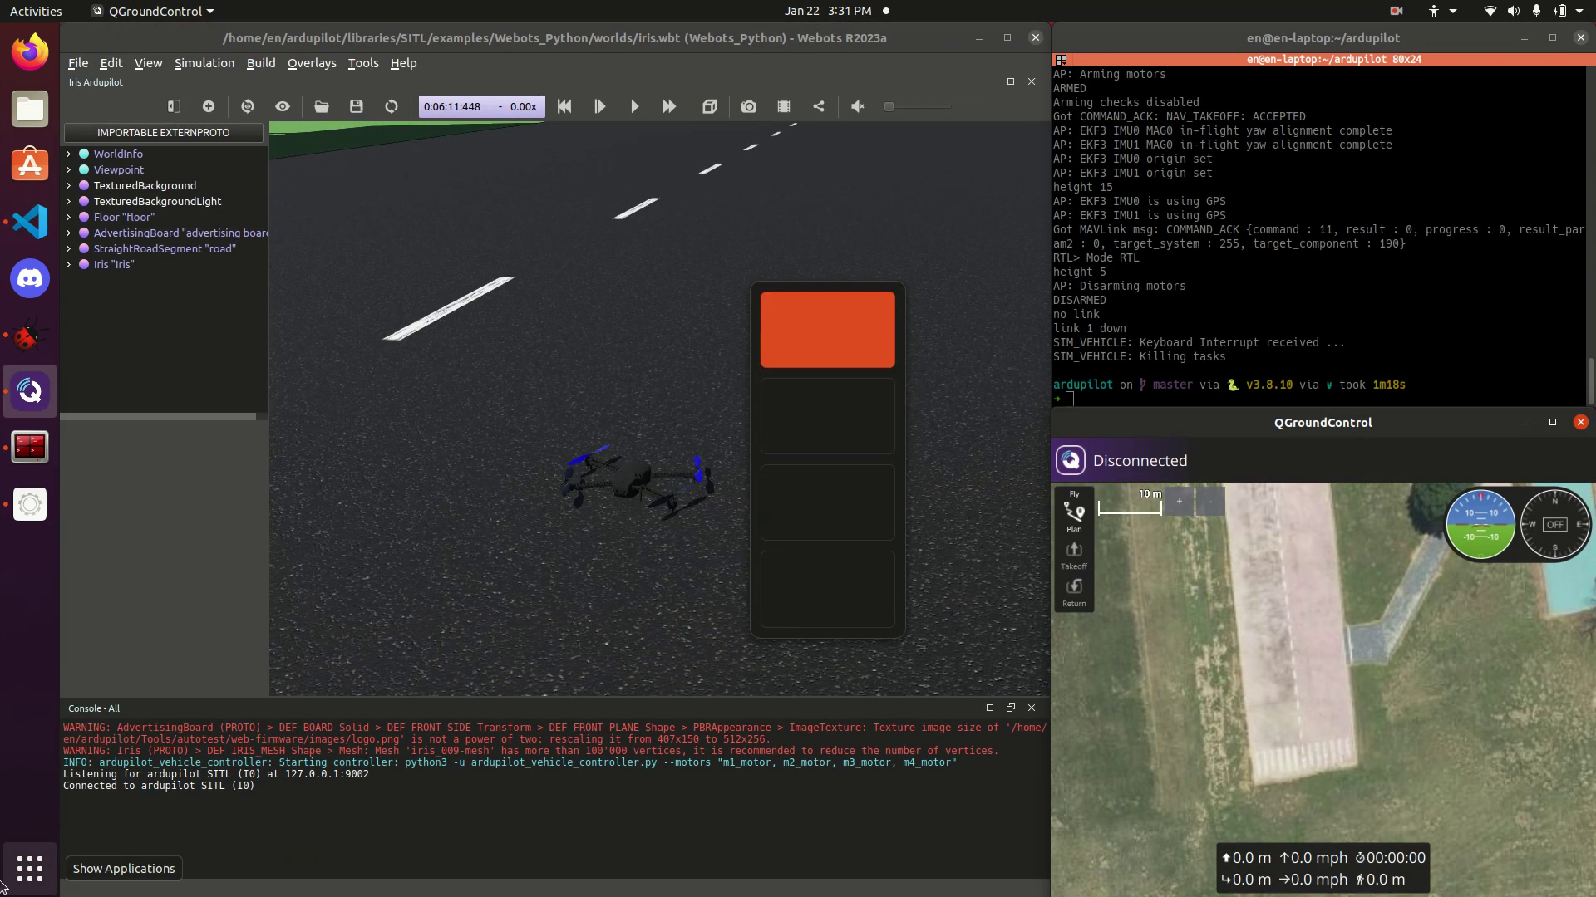
Load the iris_camera.wbt world in Webots
click(77, 64)
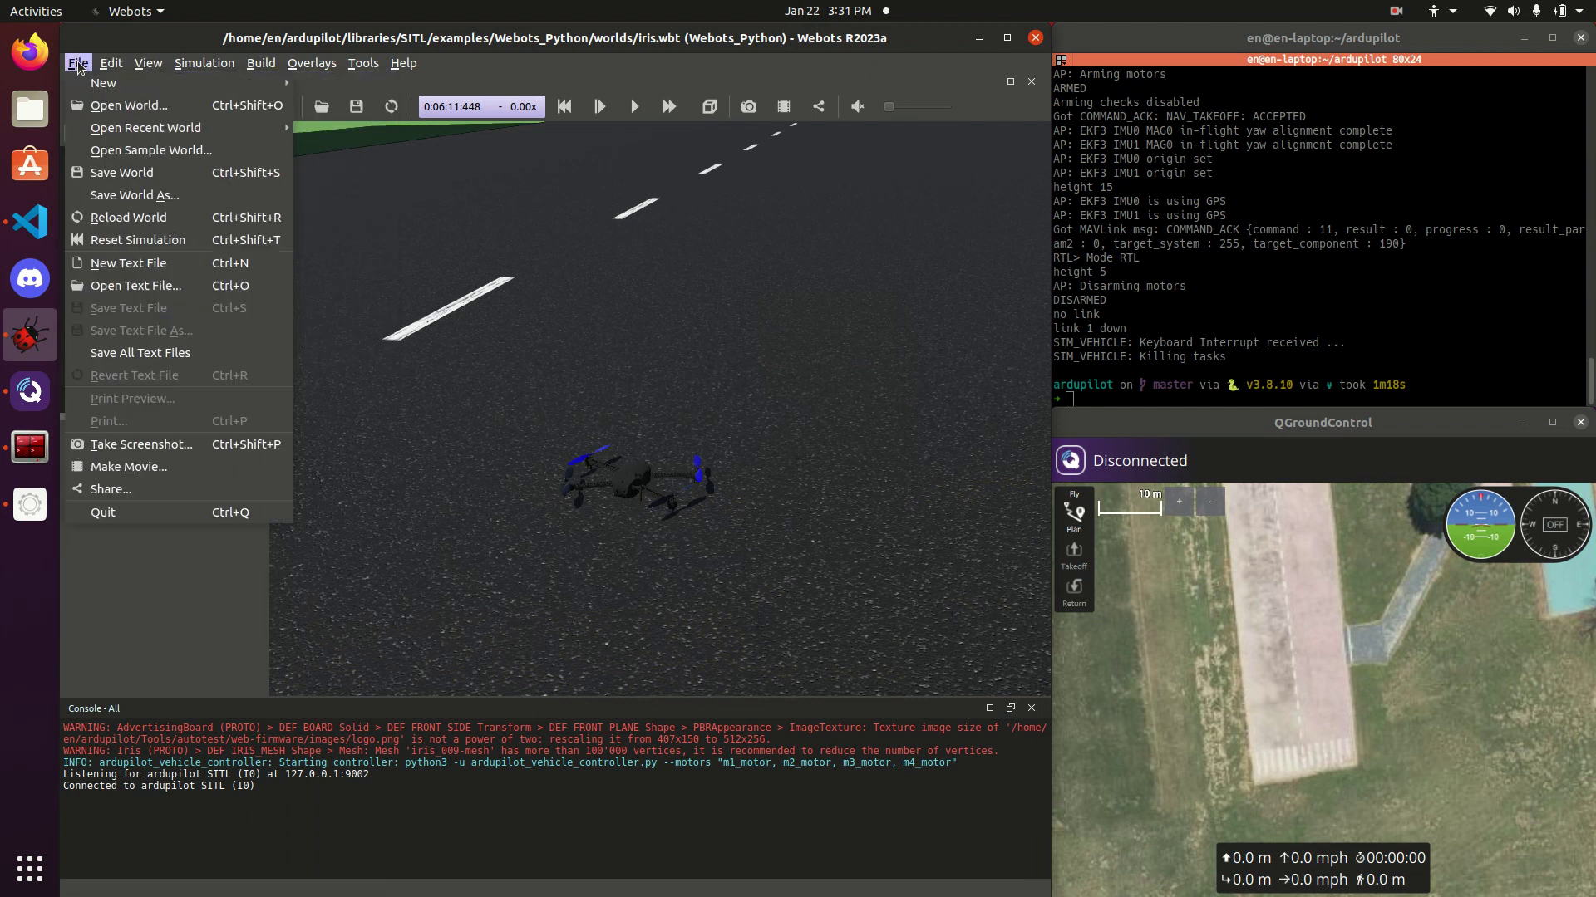
click(129, 105)
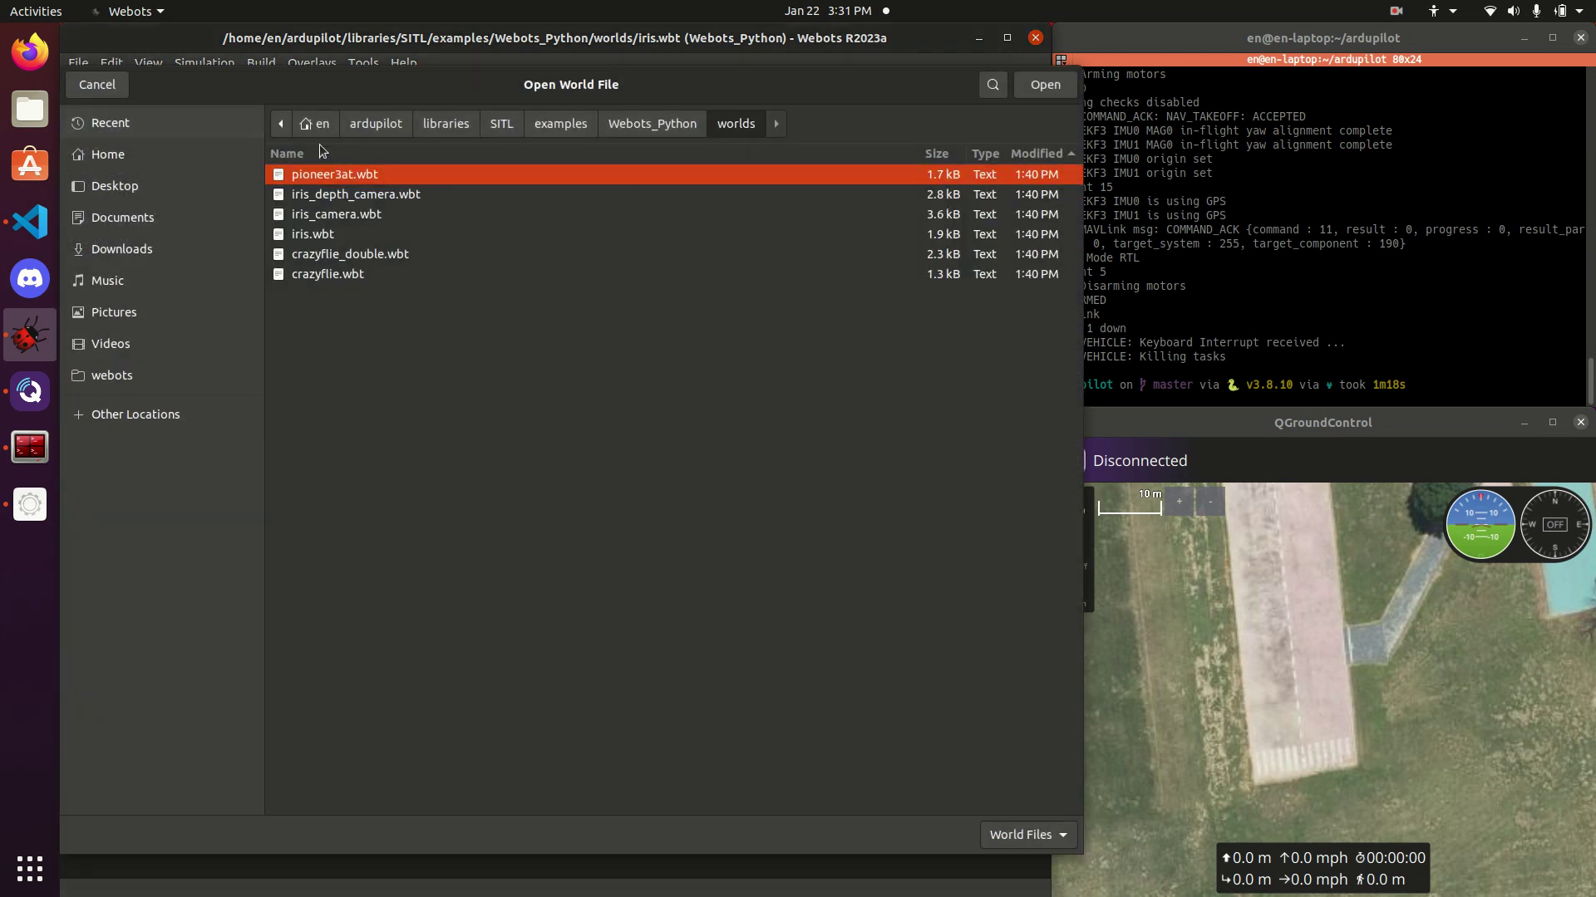
double_click(440, 214)
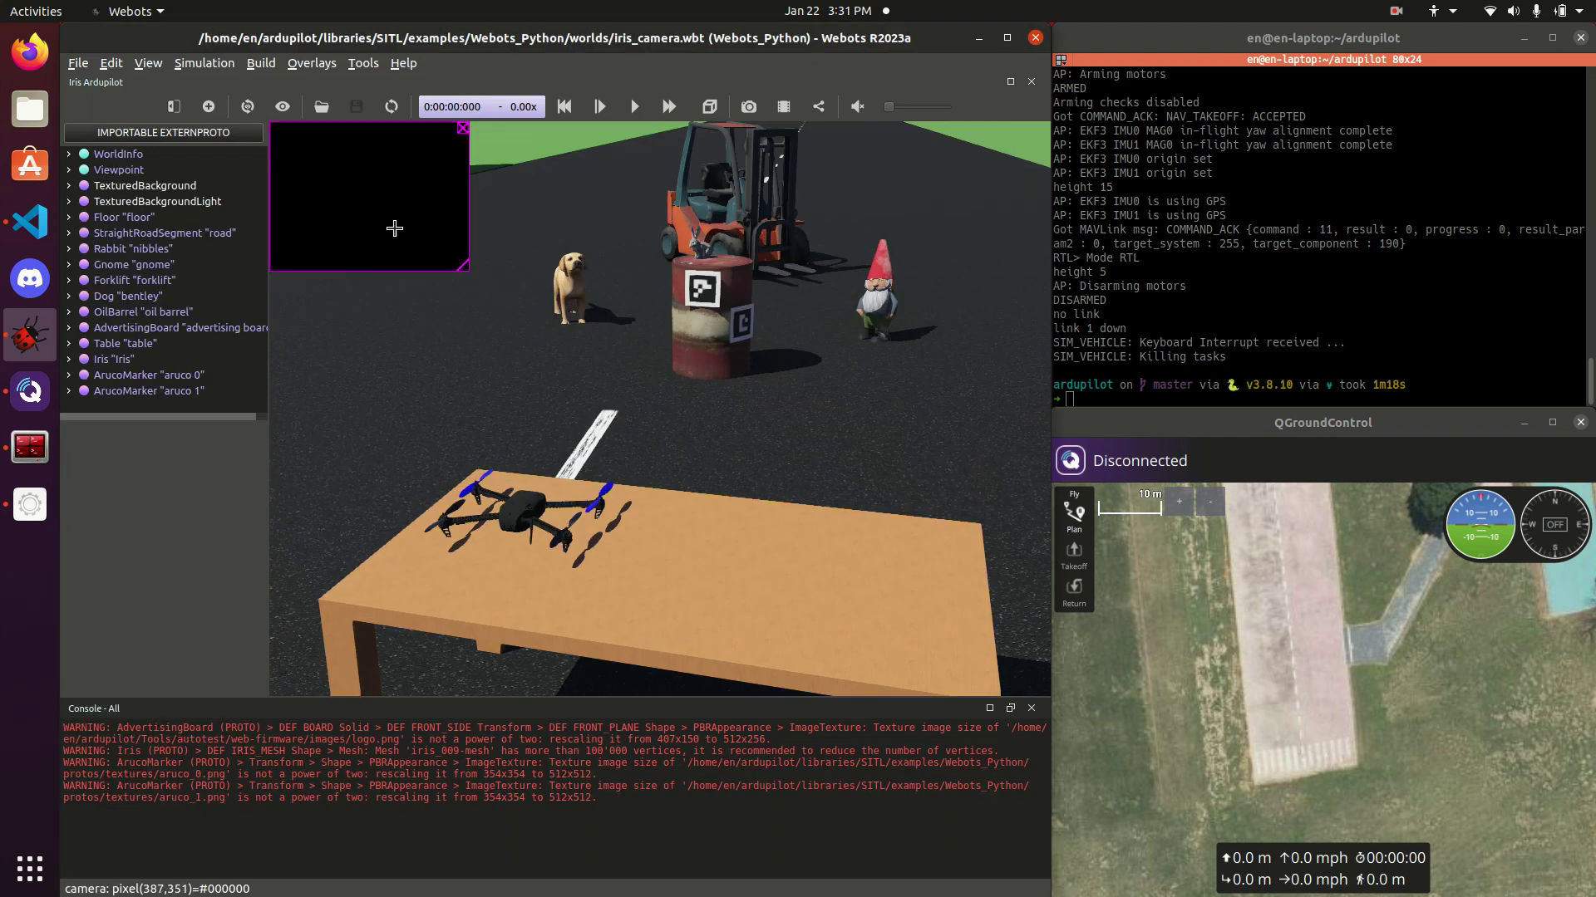
Reveal the camera in the Iris extension slot and run the simulation in real time
click(68, 359)
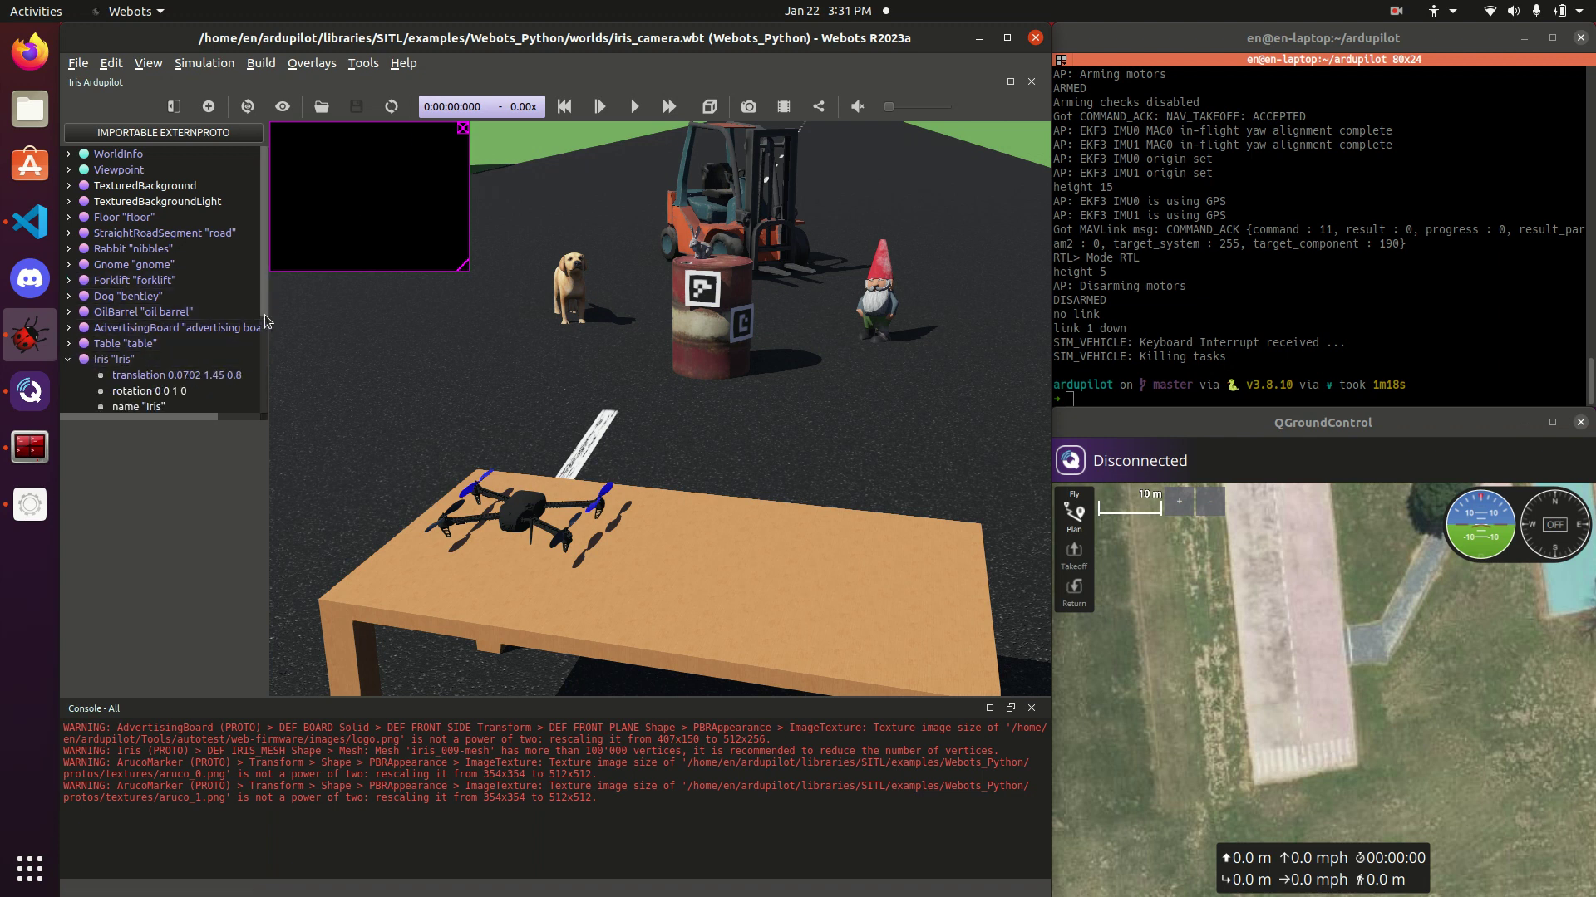
scroll(250, 316, down, 3)
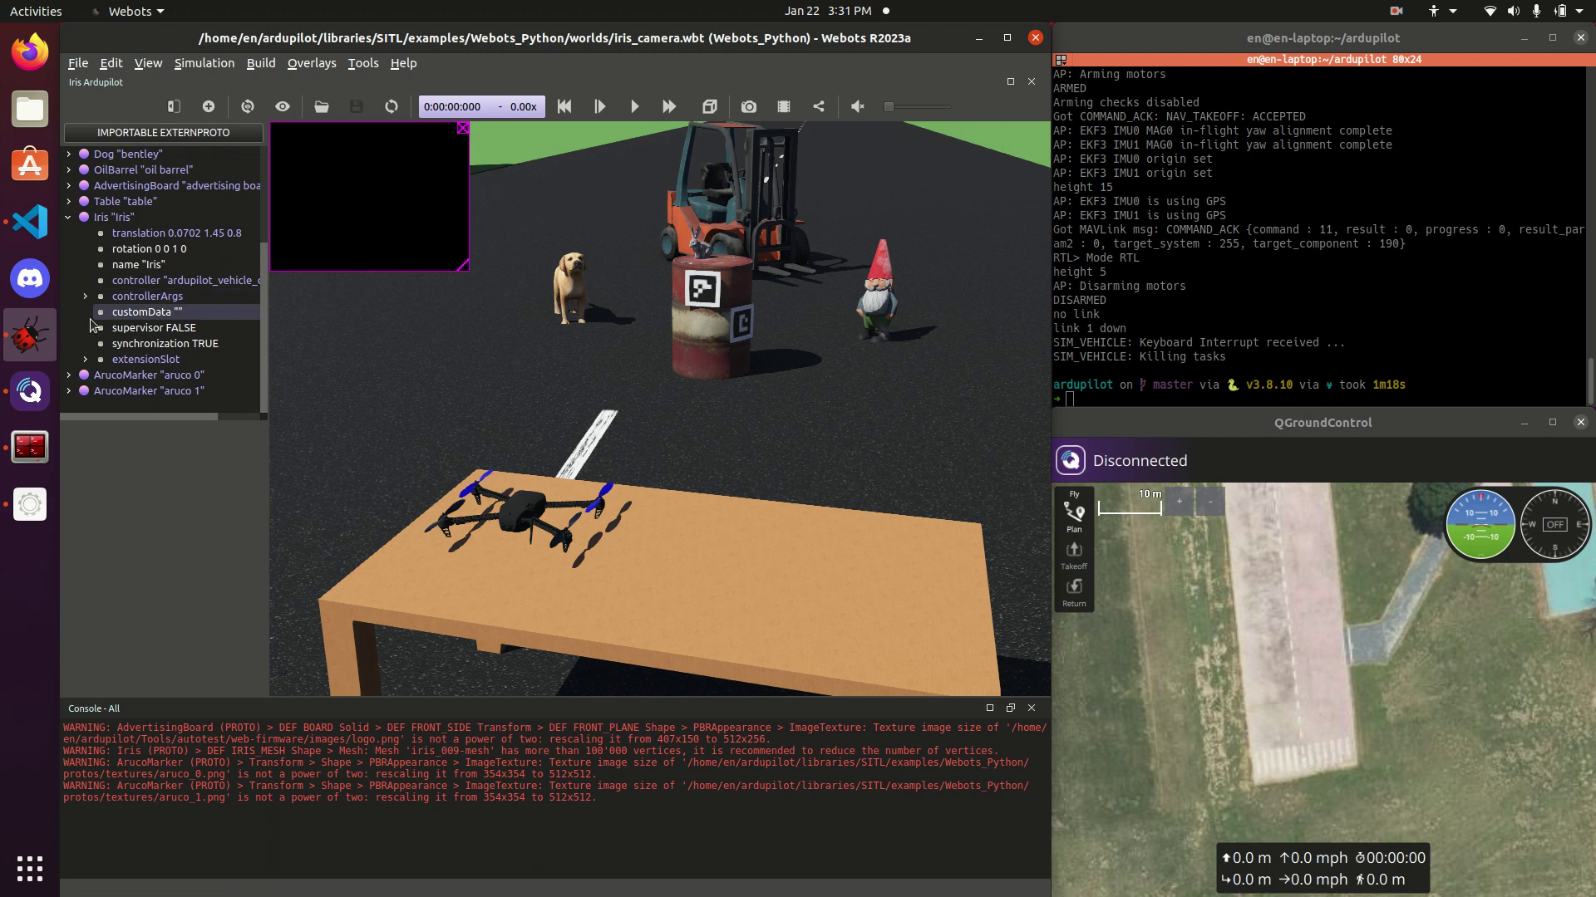
click(84, 359)
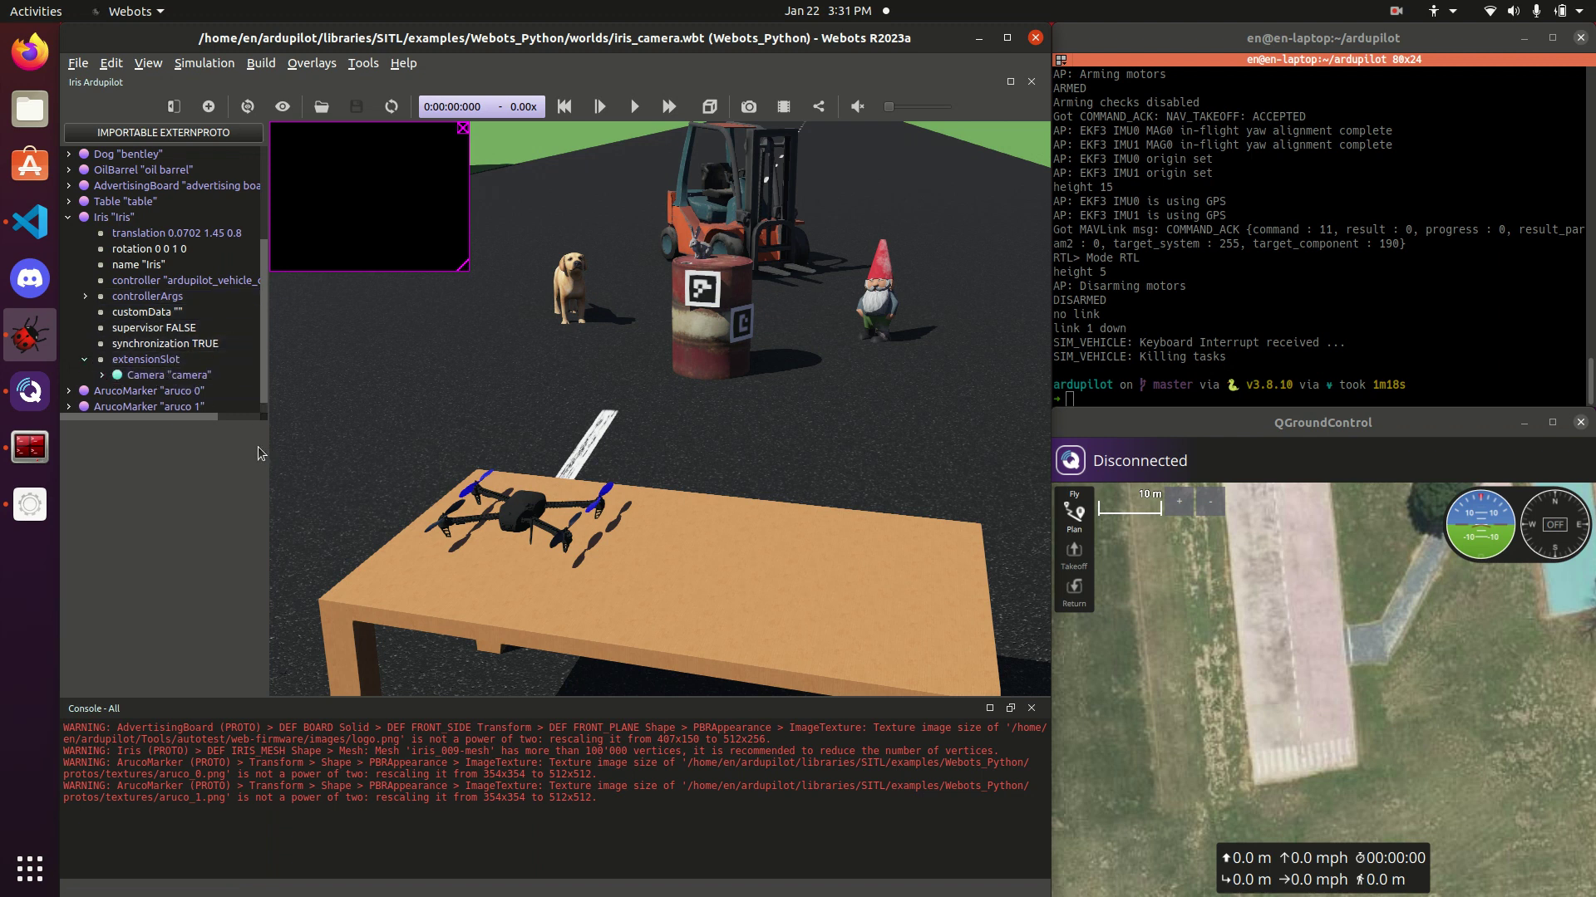
click(634, 108)
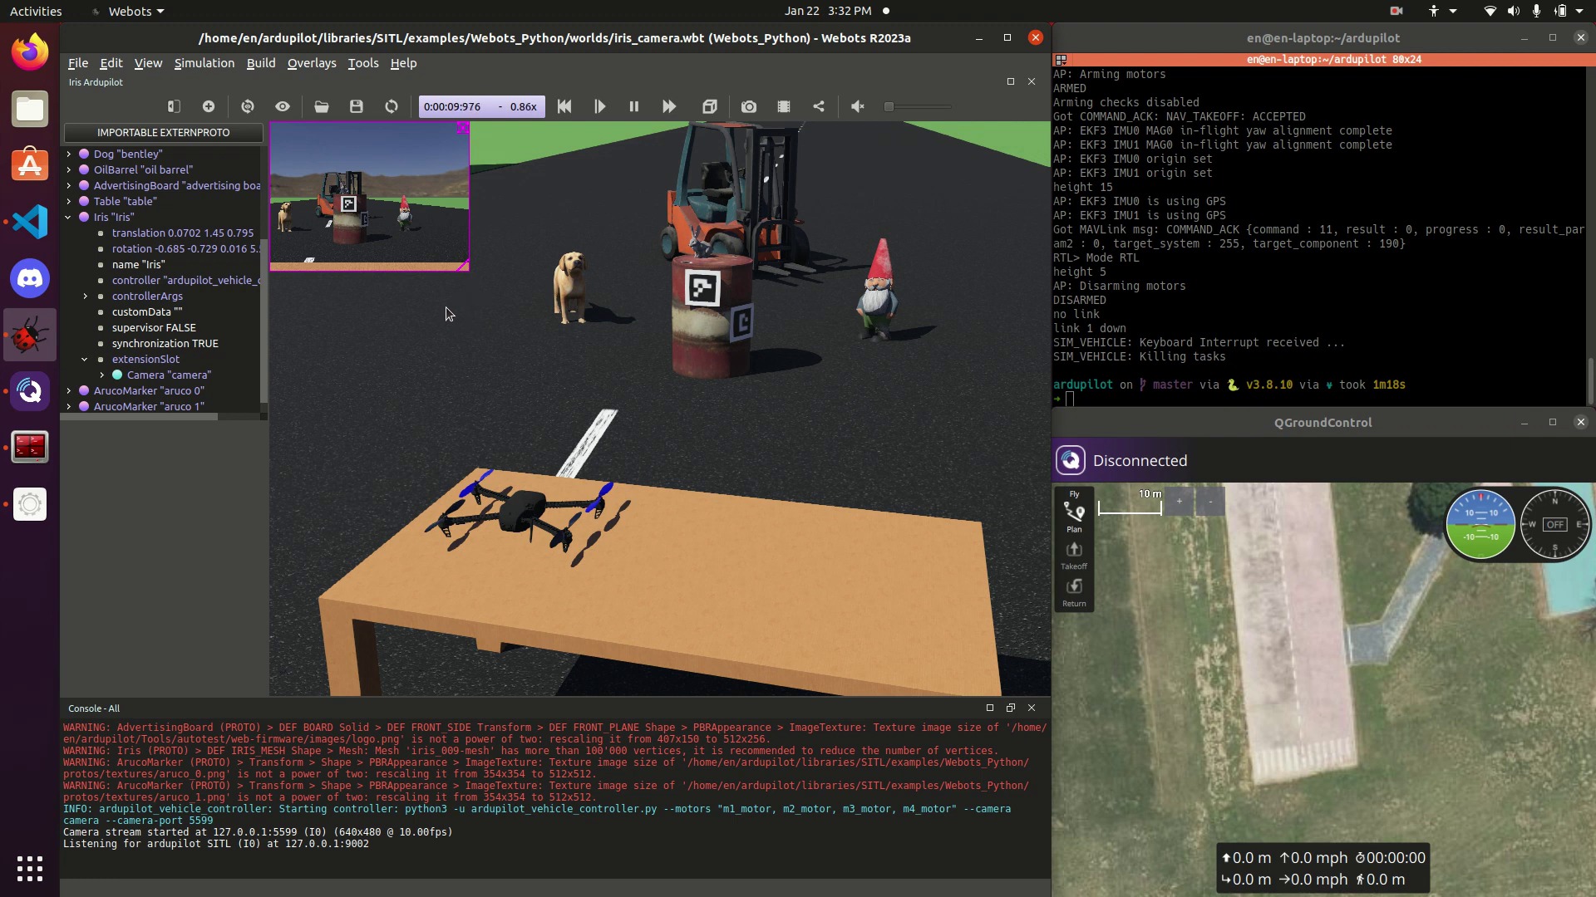
Inspect the WebotsArduVehicle call on line 105 and the user code comment at line 124
key(alt+Tab)
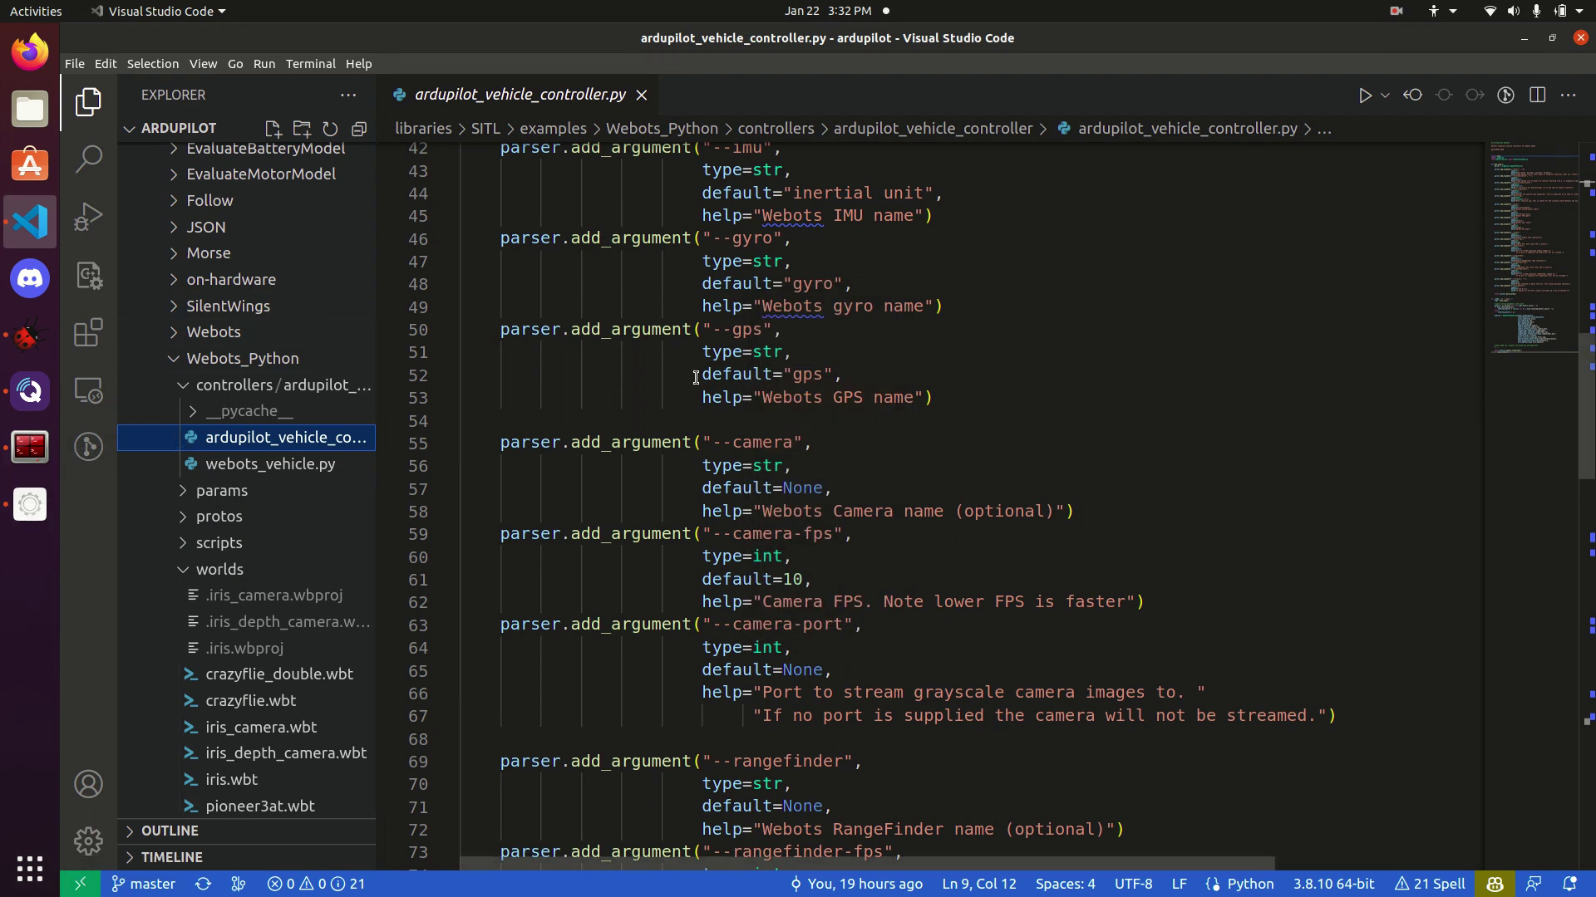
scroll(696, 378, down, 10)
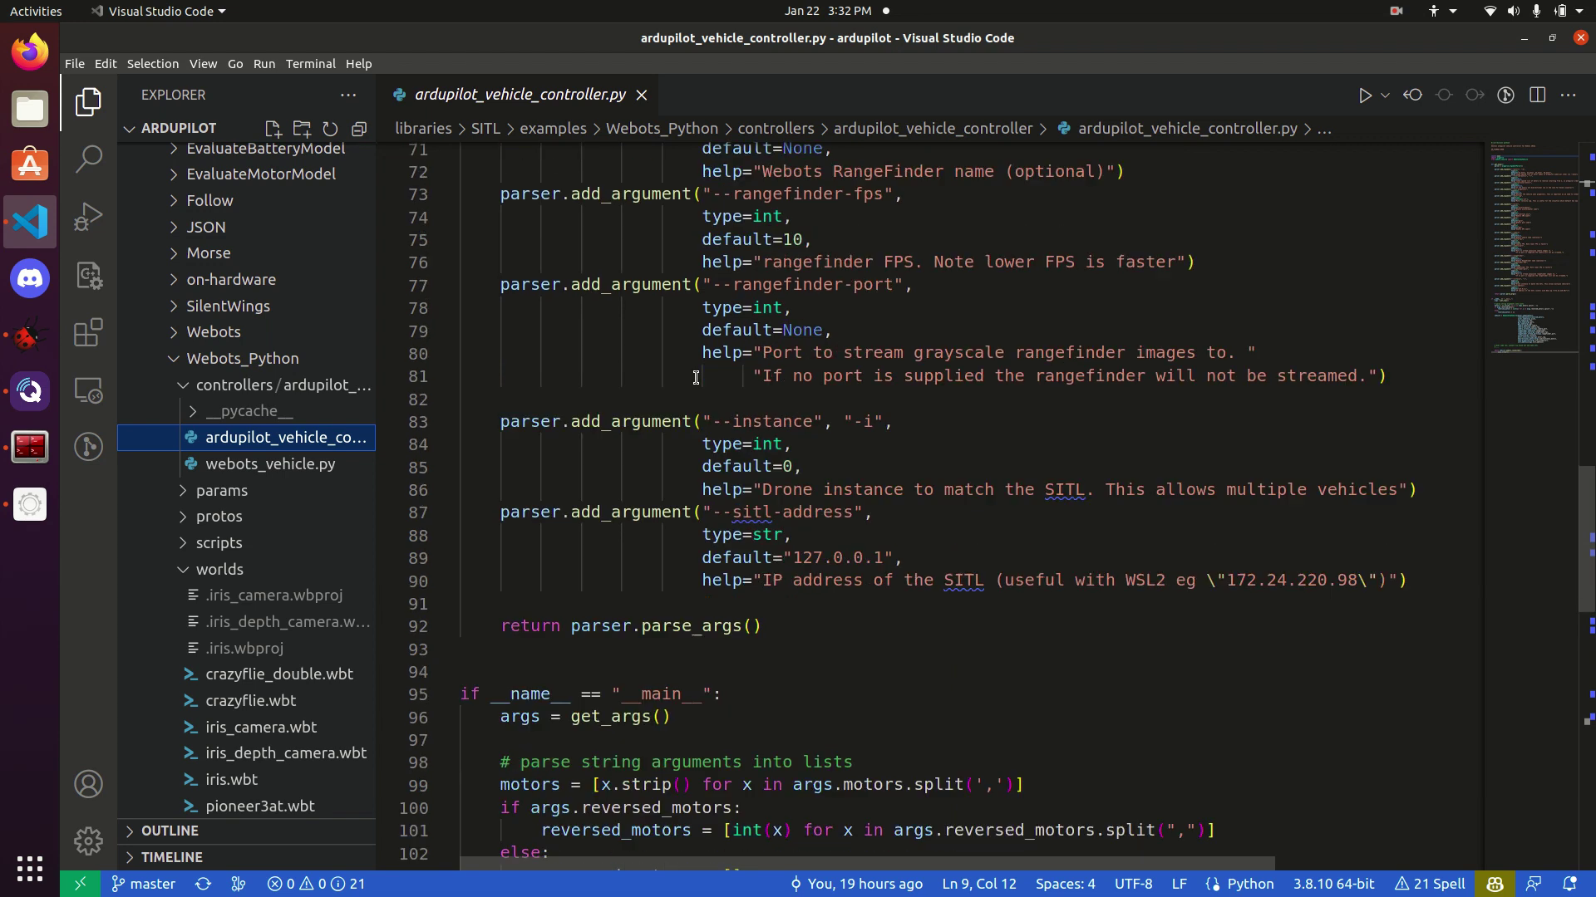
scroll(696, 378, down, 7)
scroll(696, 379, down, 1)
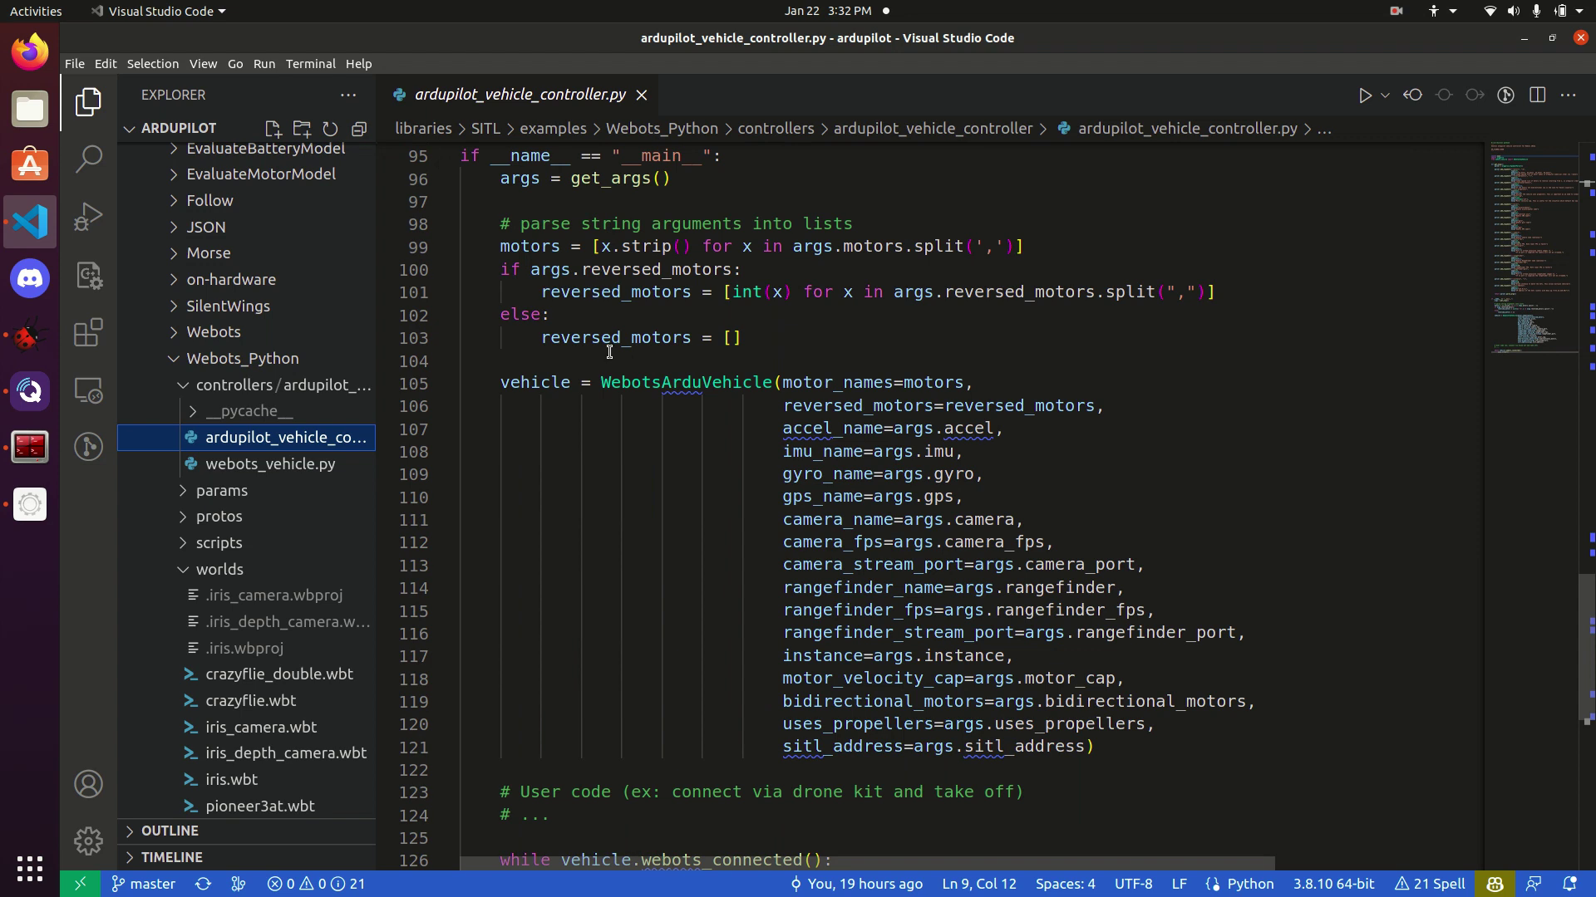
click(656, 384)
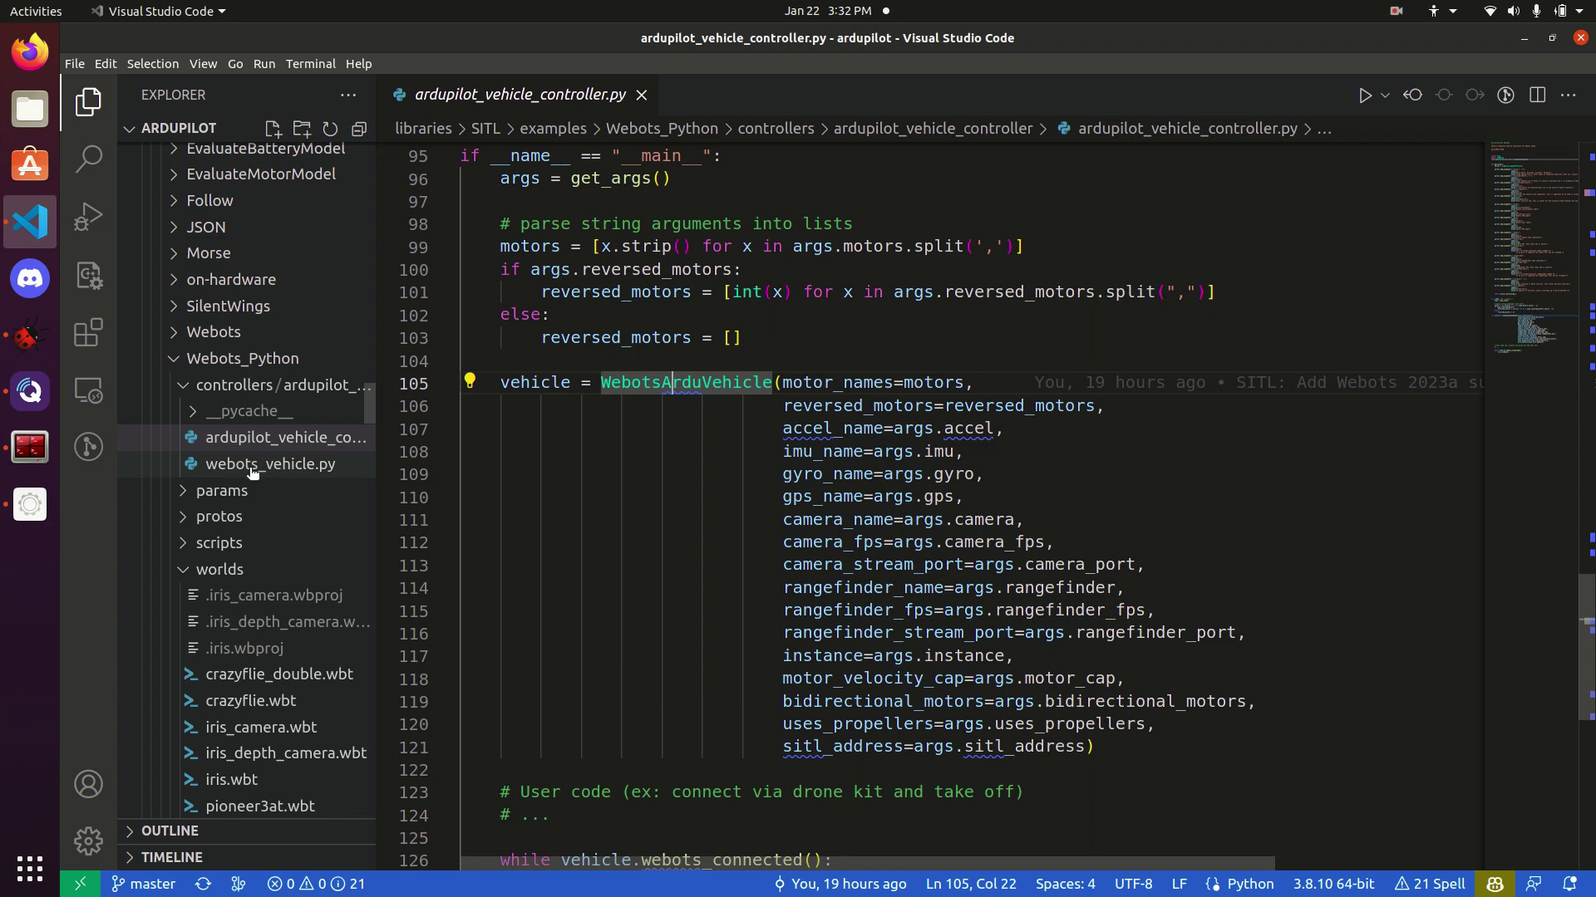
scroll(578, 438, down, 1)
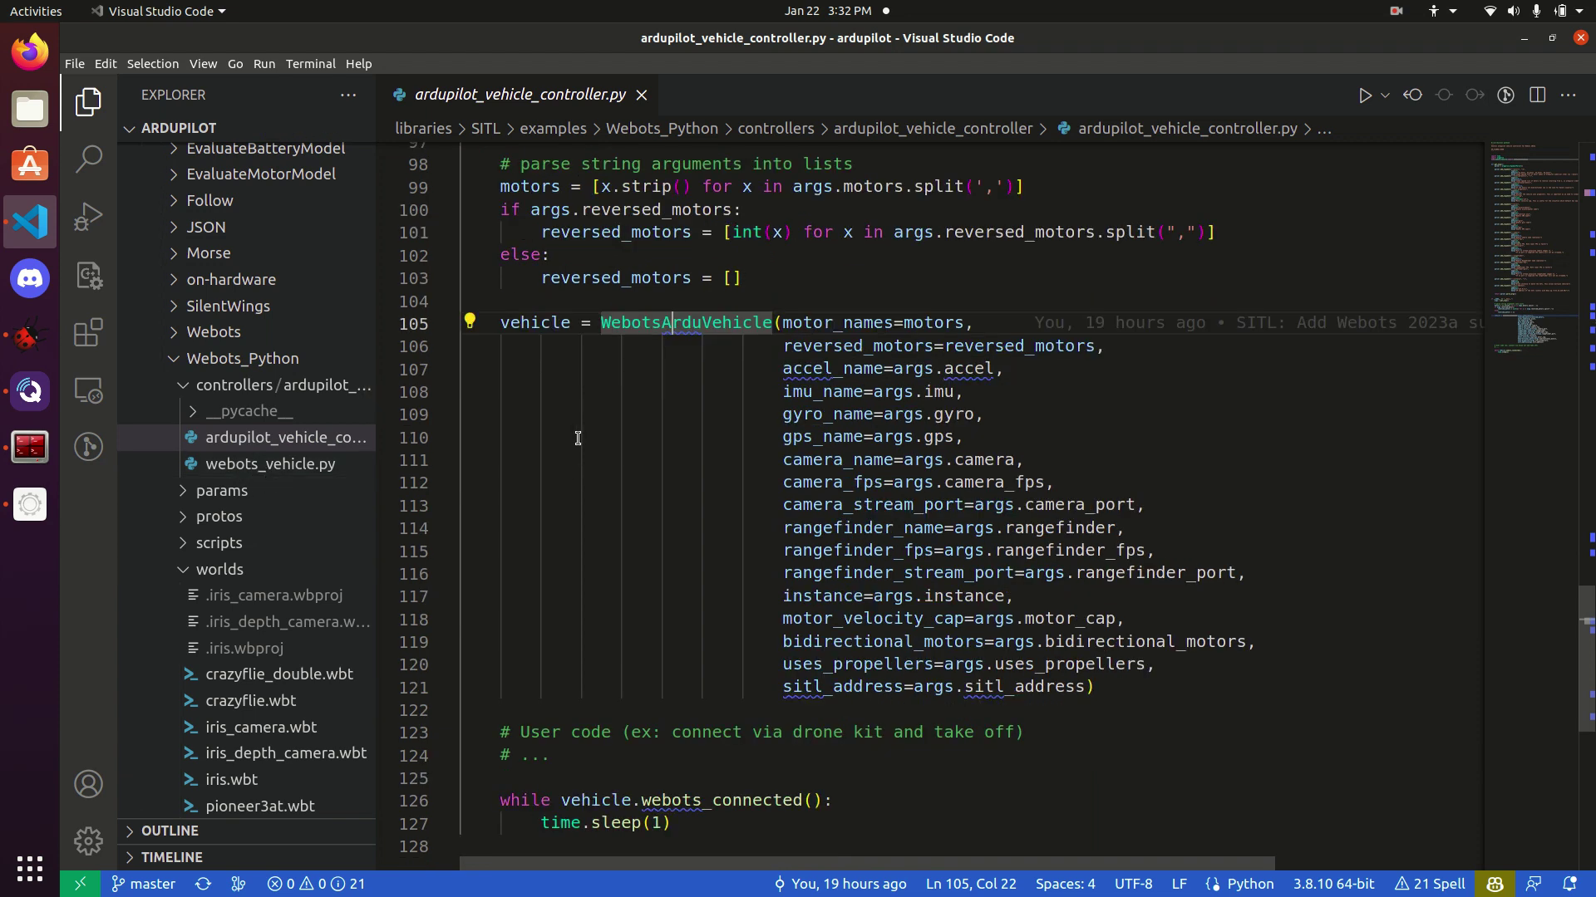
click(563, 761)
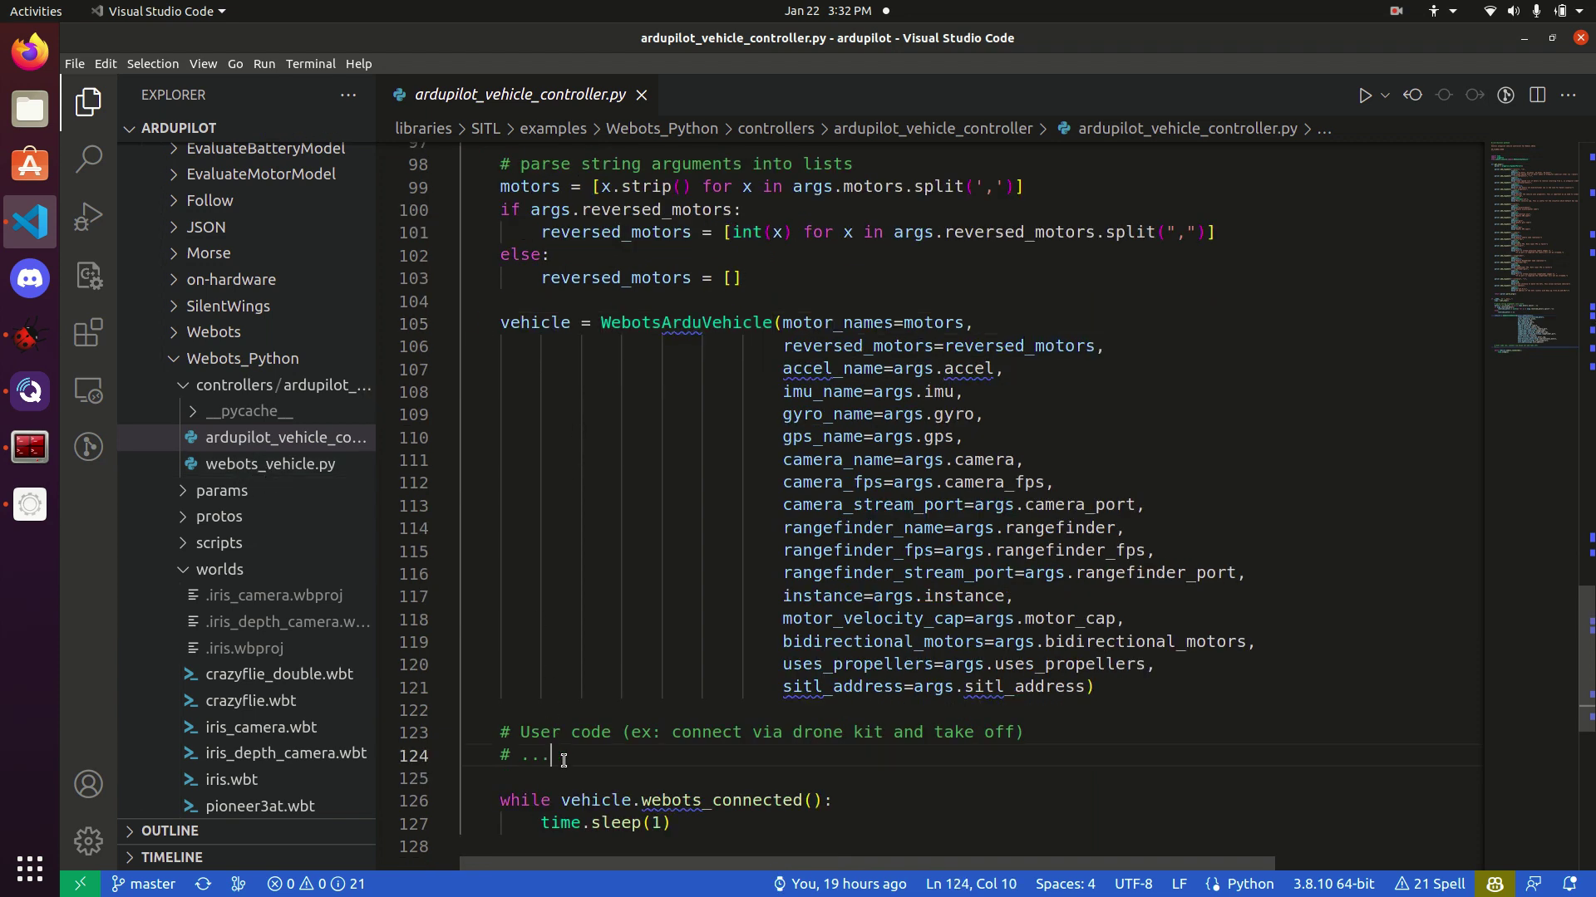
key(Return)
key(Return)
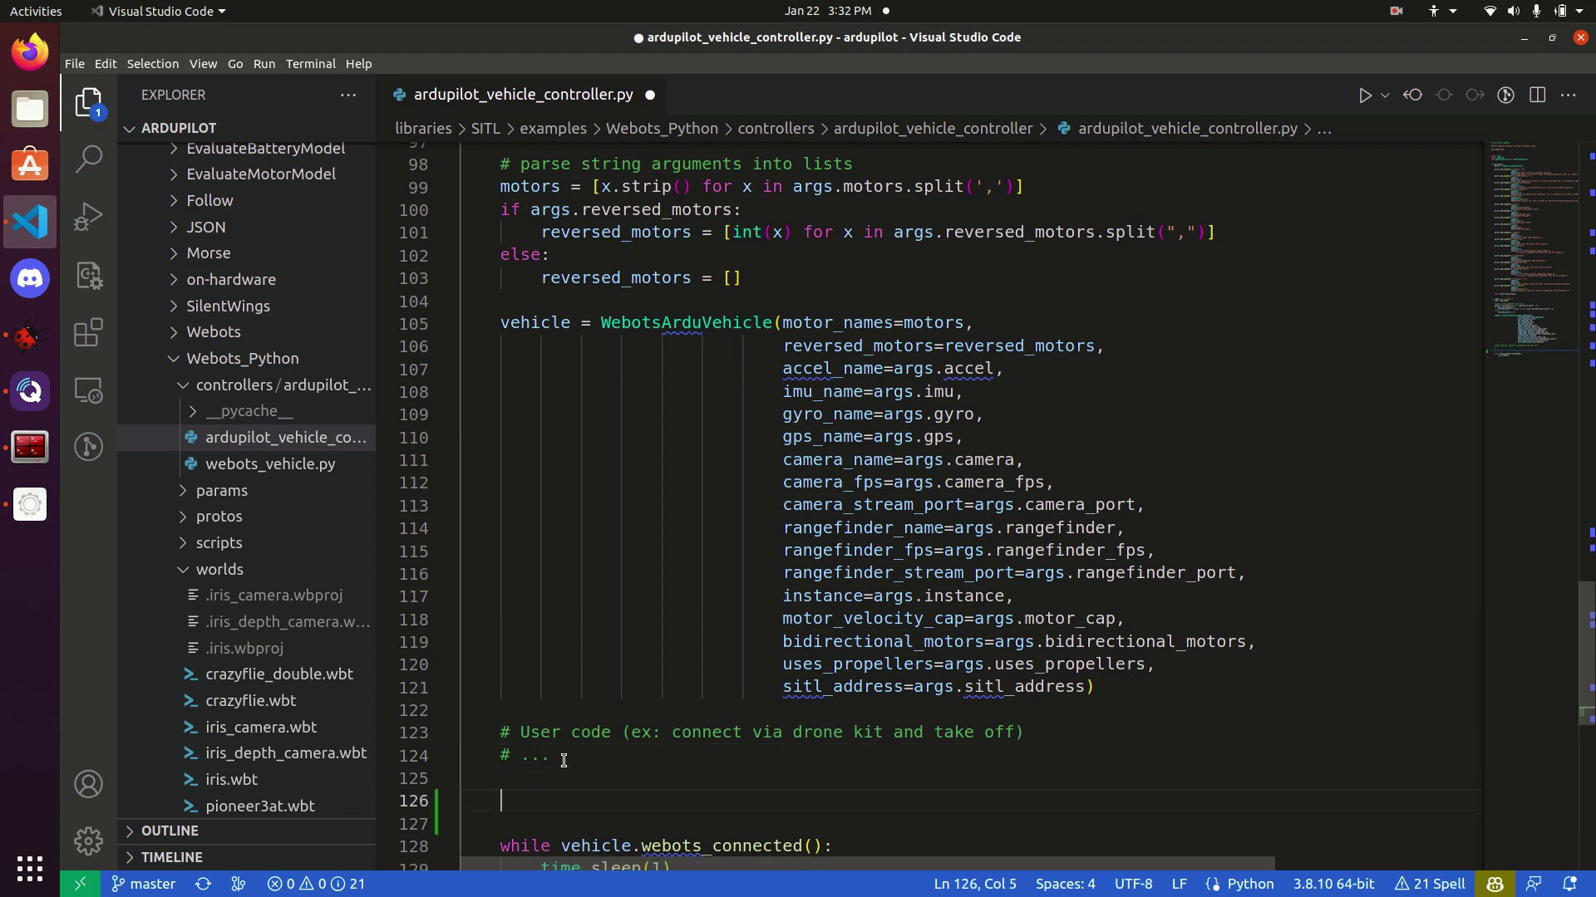
text(vehicle)
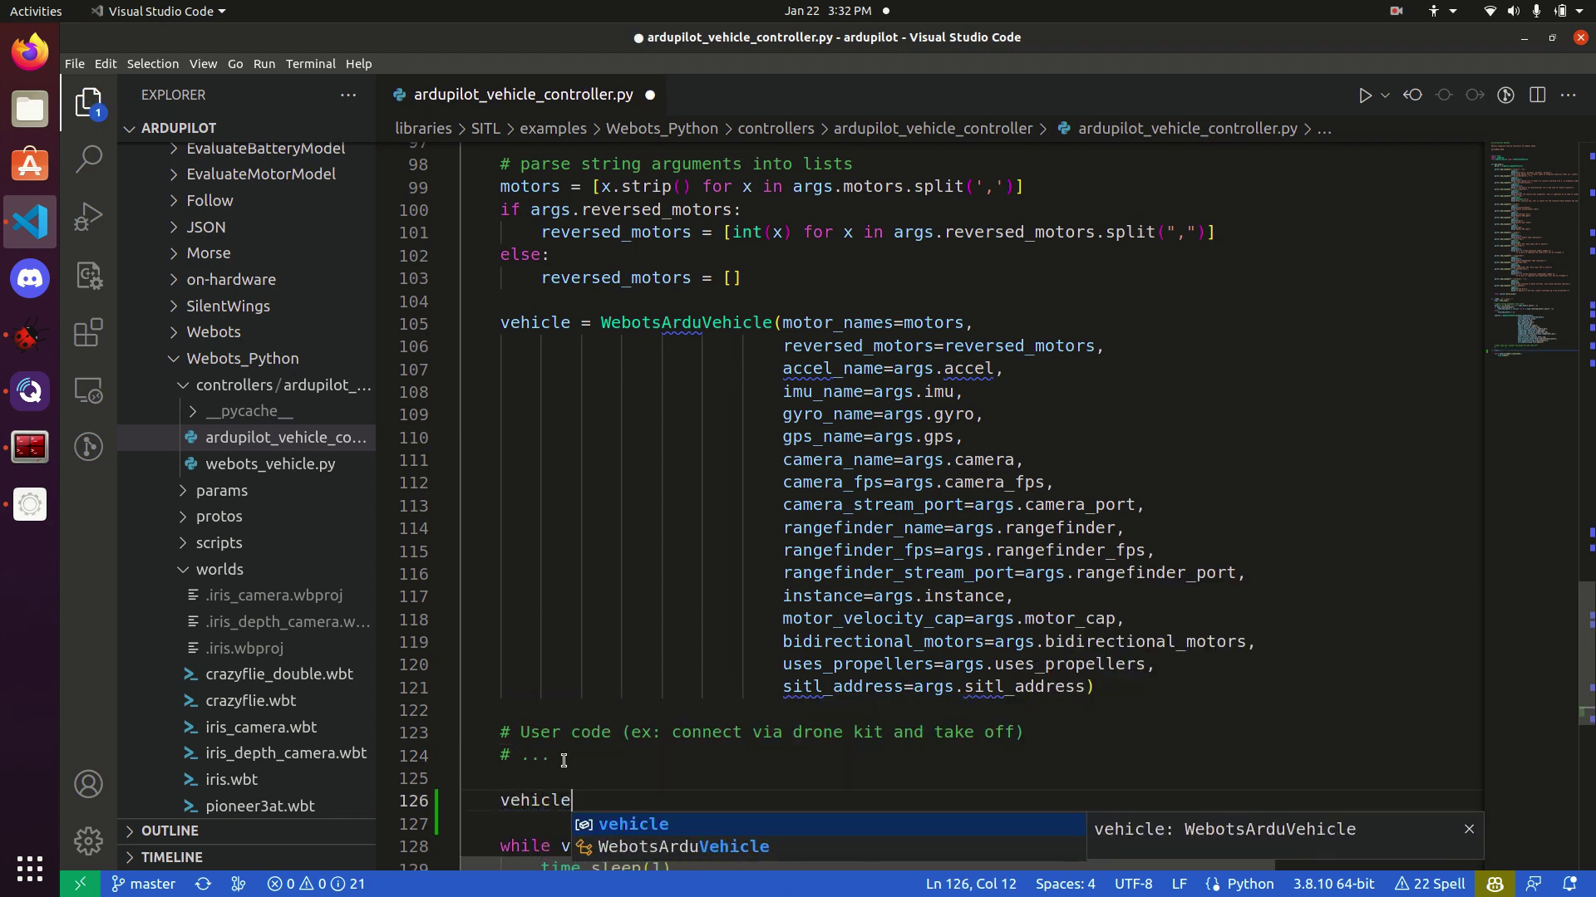
text(.ge)
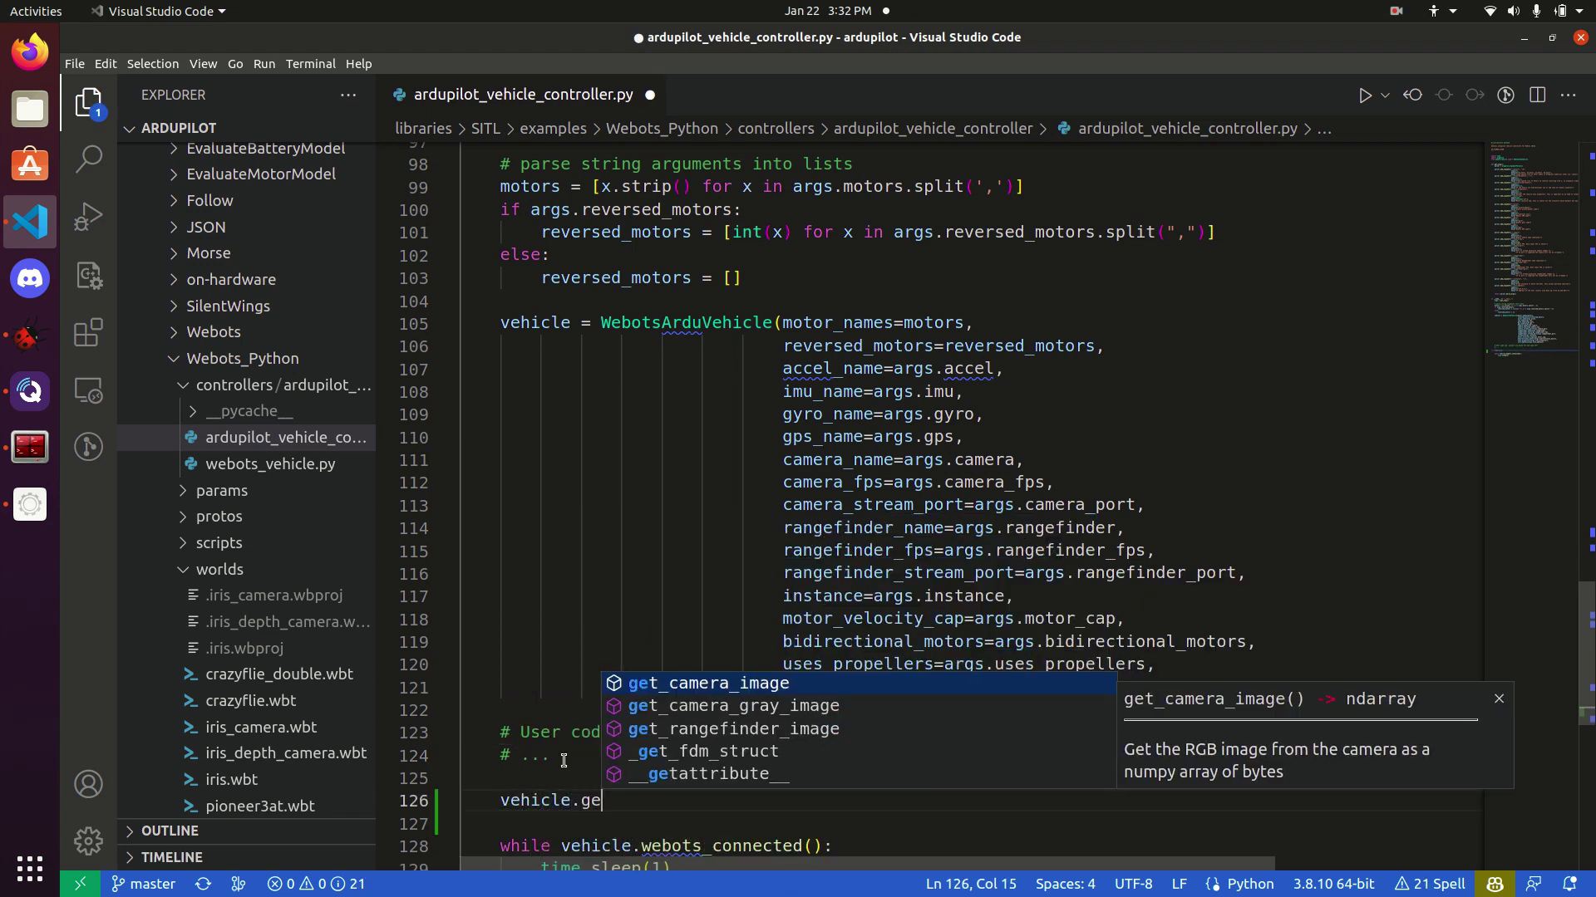
key(Return)
text(())
scroll(632, 681, down, 2)
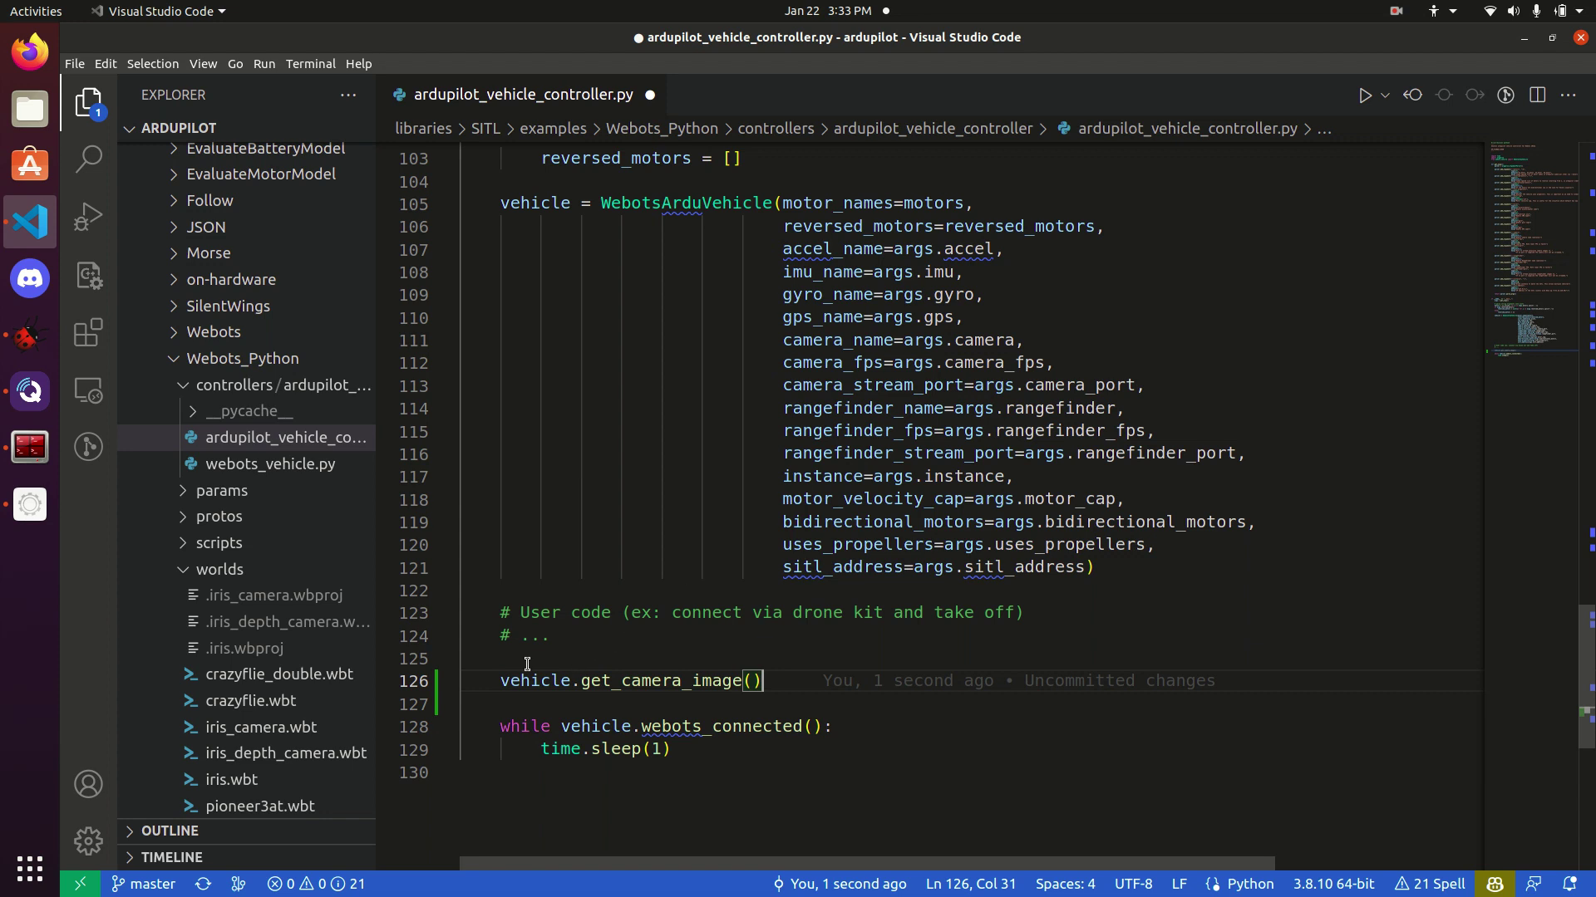
key(ctrl+z)
key(ctrl+z)
key(ctrl+z)
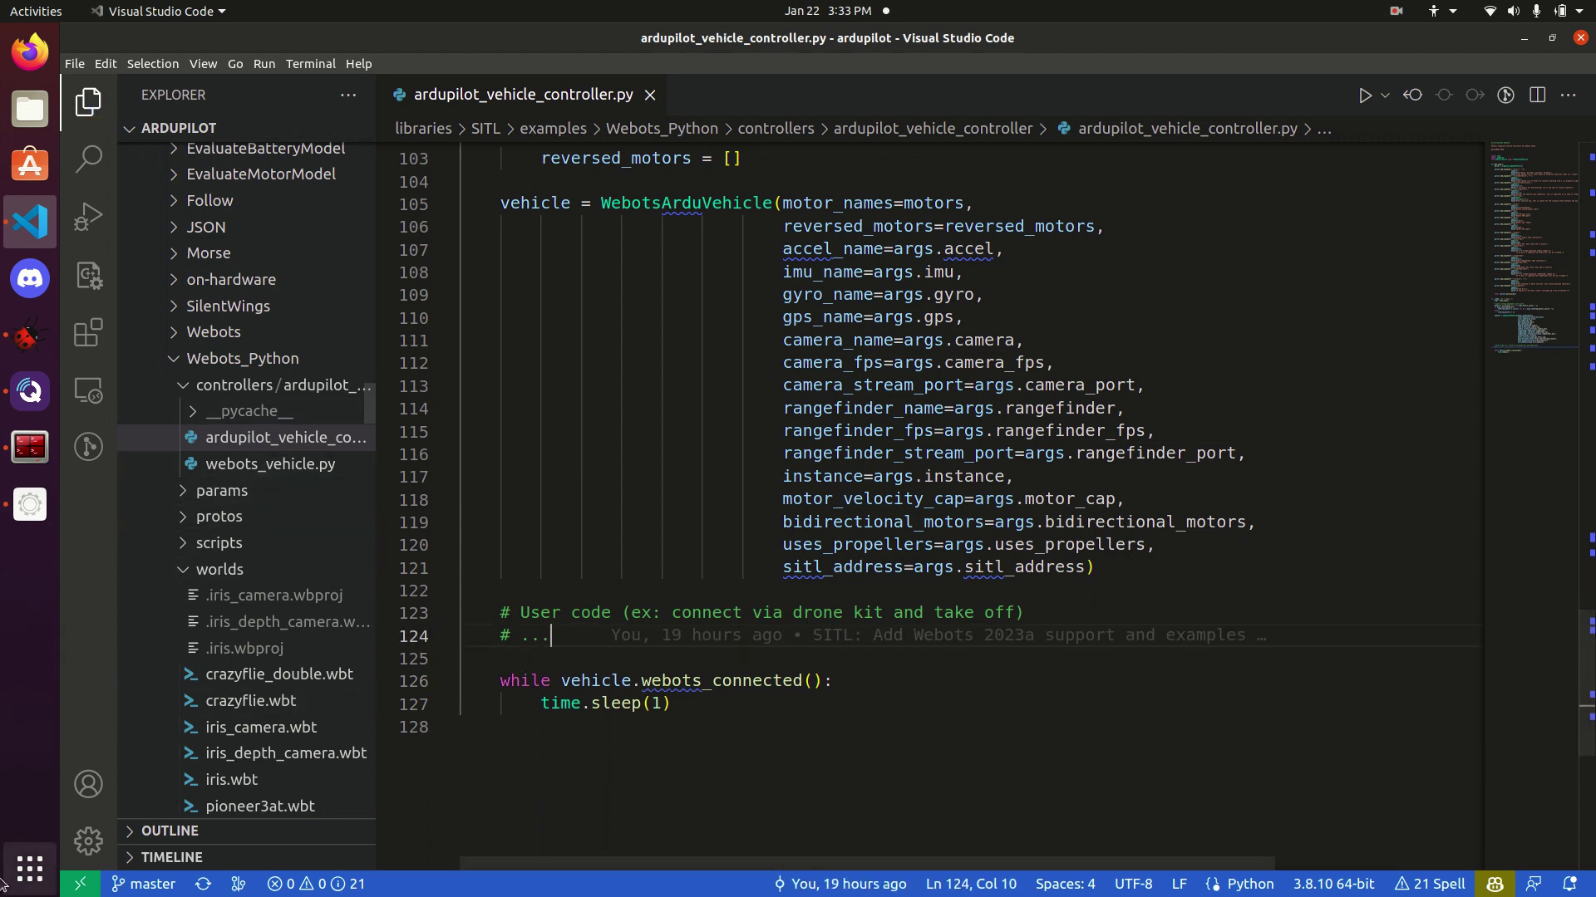
In Webots, view the Iris controllerArgs naming the camera and port 5599, then return to VS Code
click(30, 336)
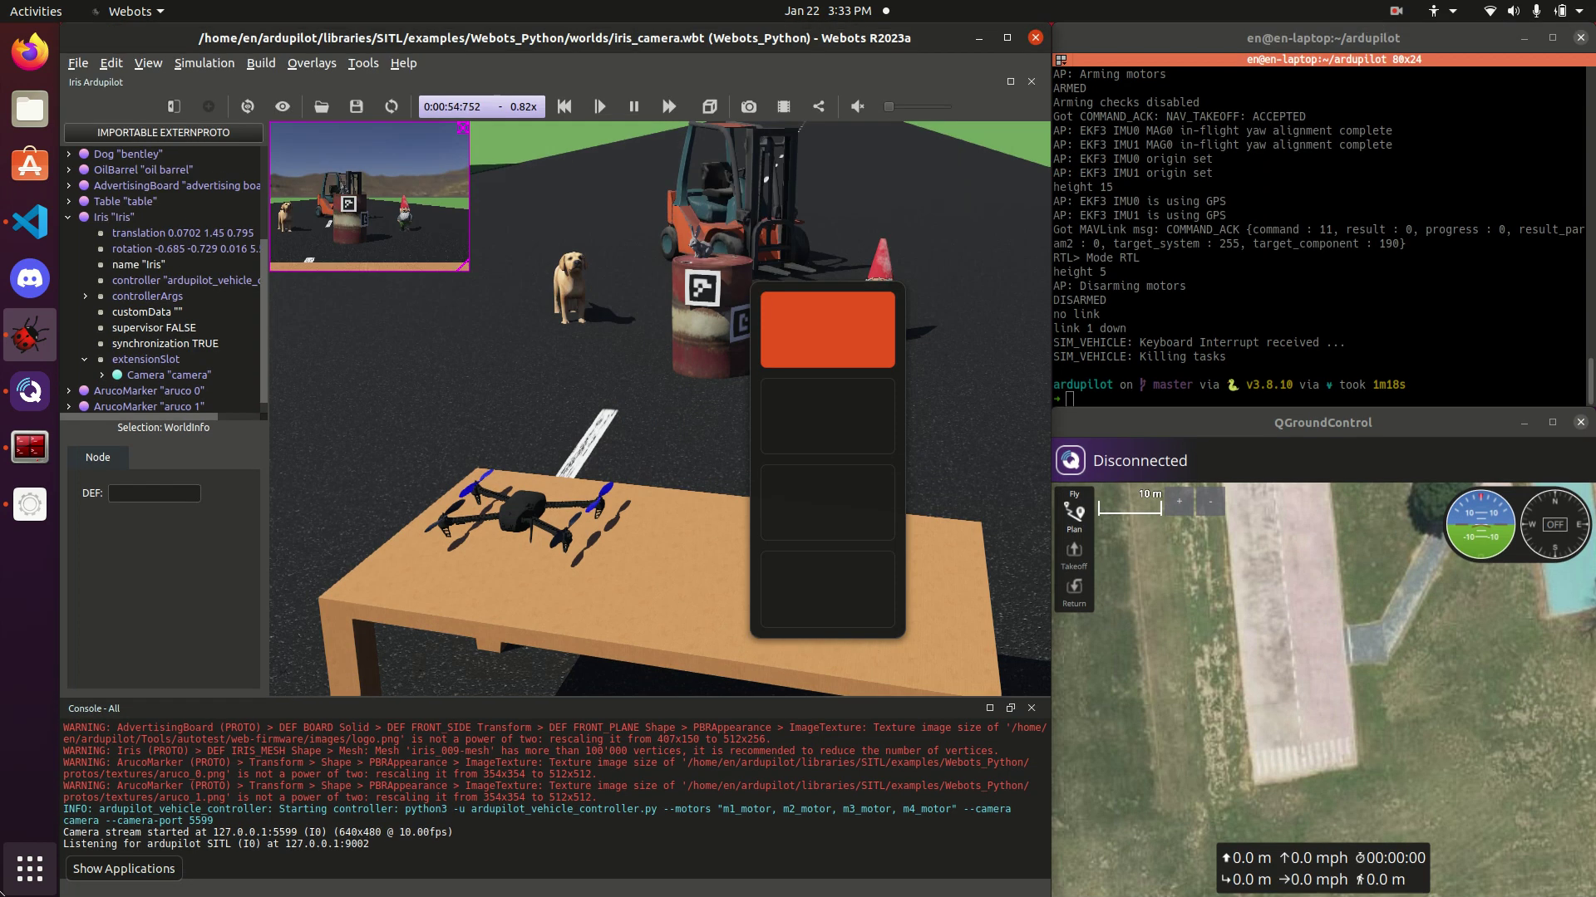
click(103, 376)
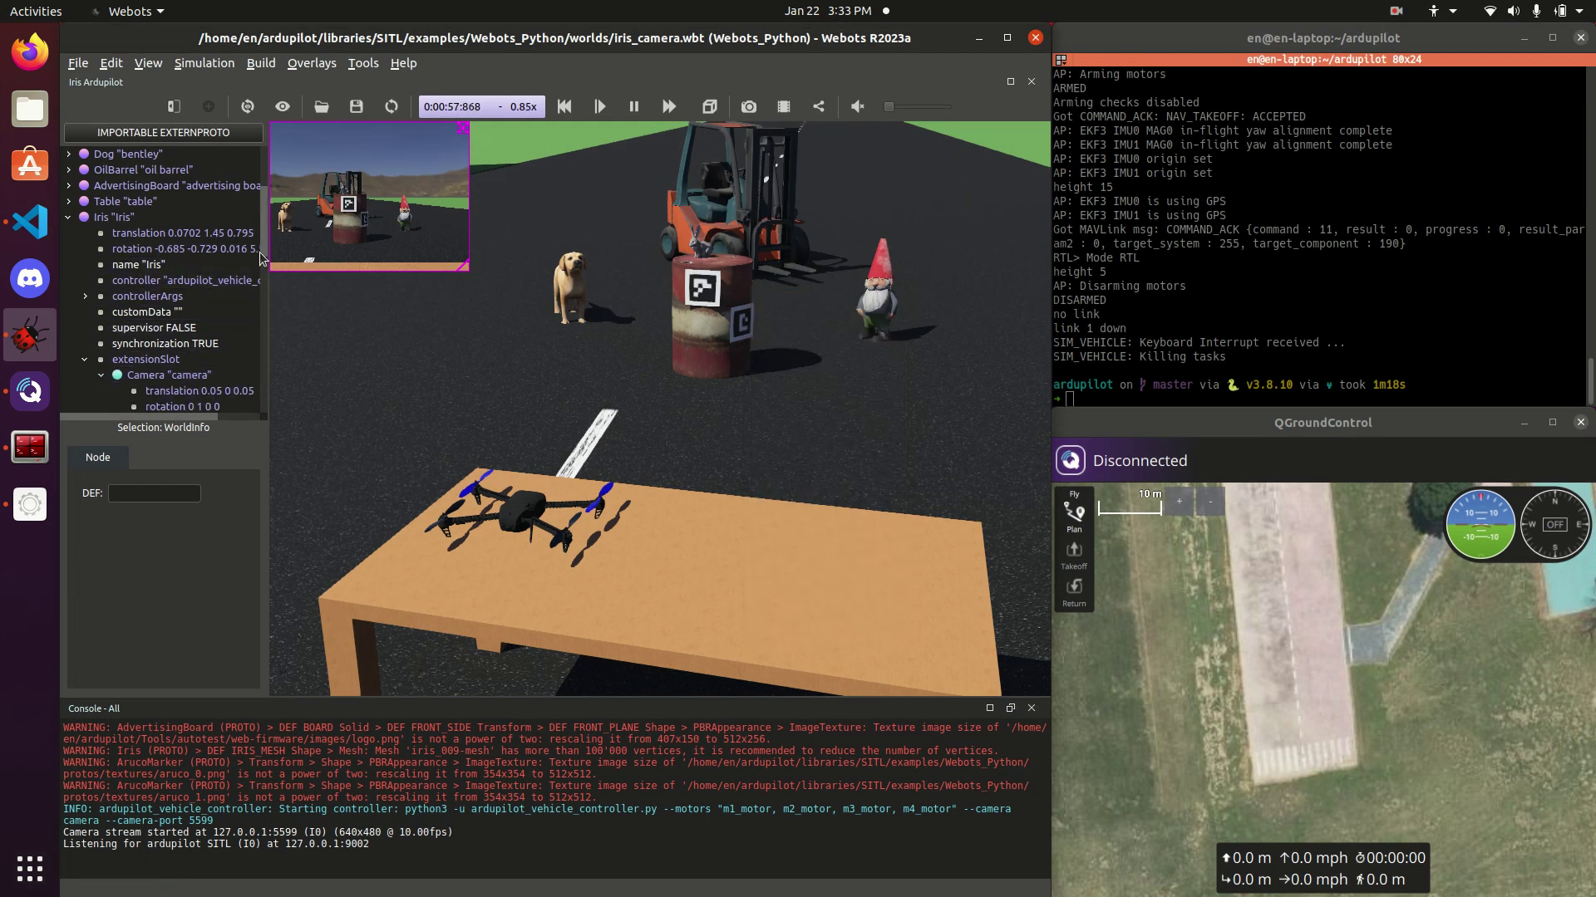
click(101, 375)
click(85, 296)
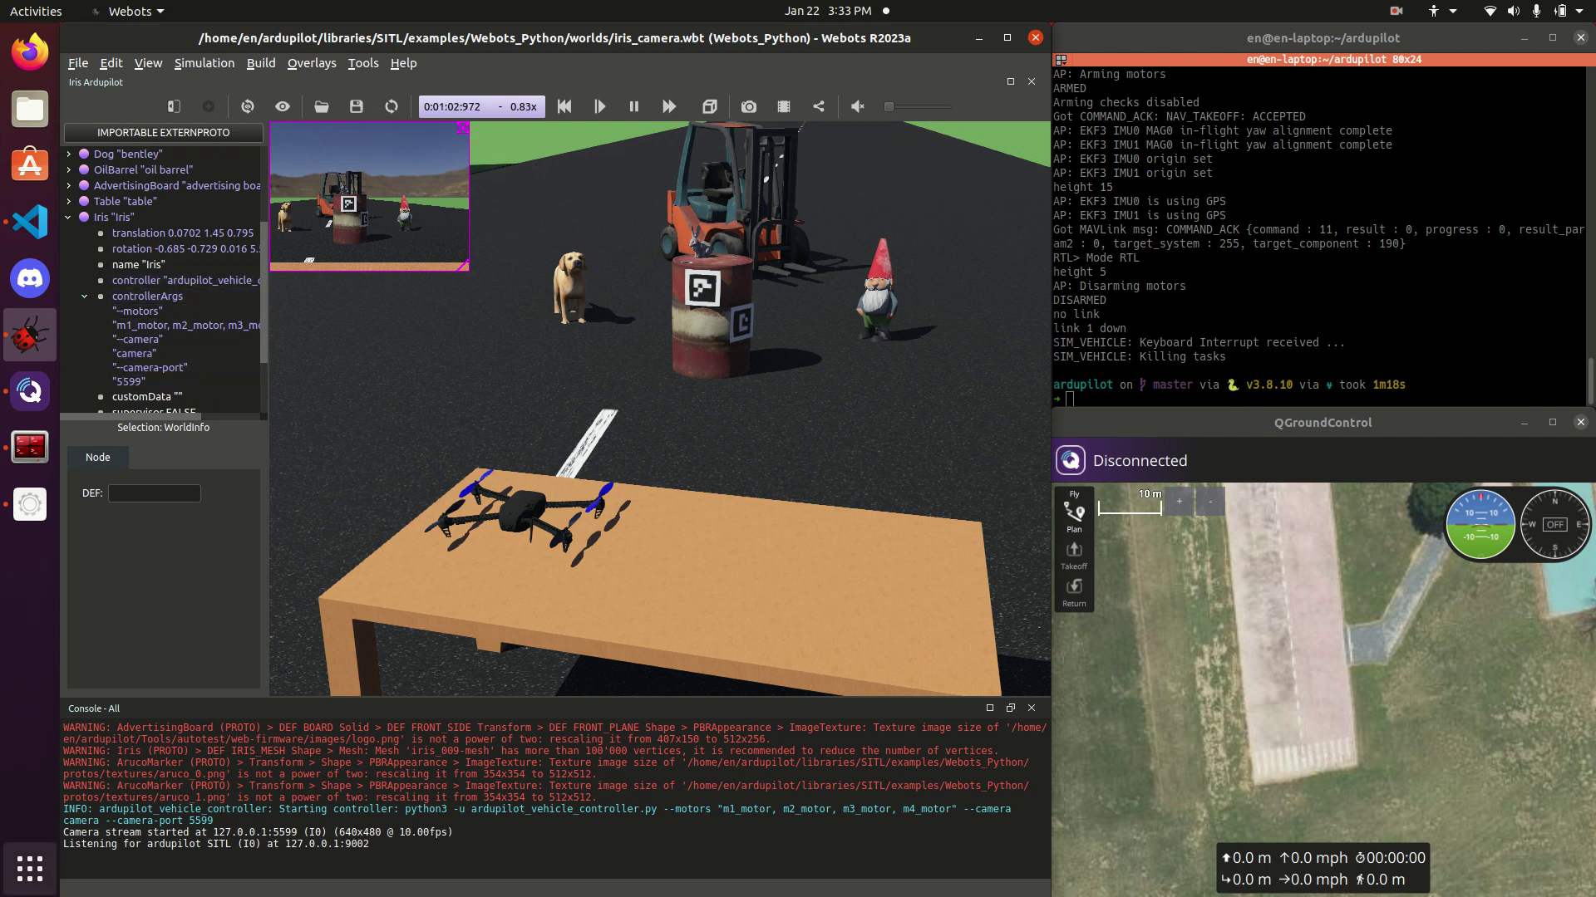
key(alt+Tab)
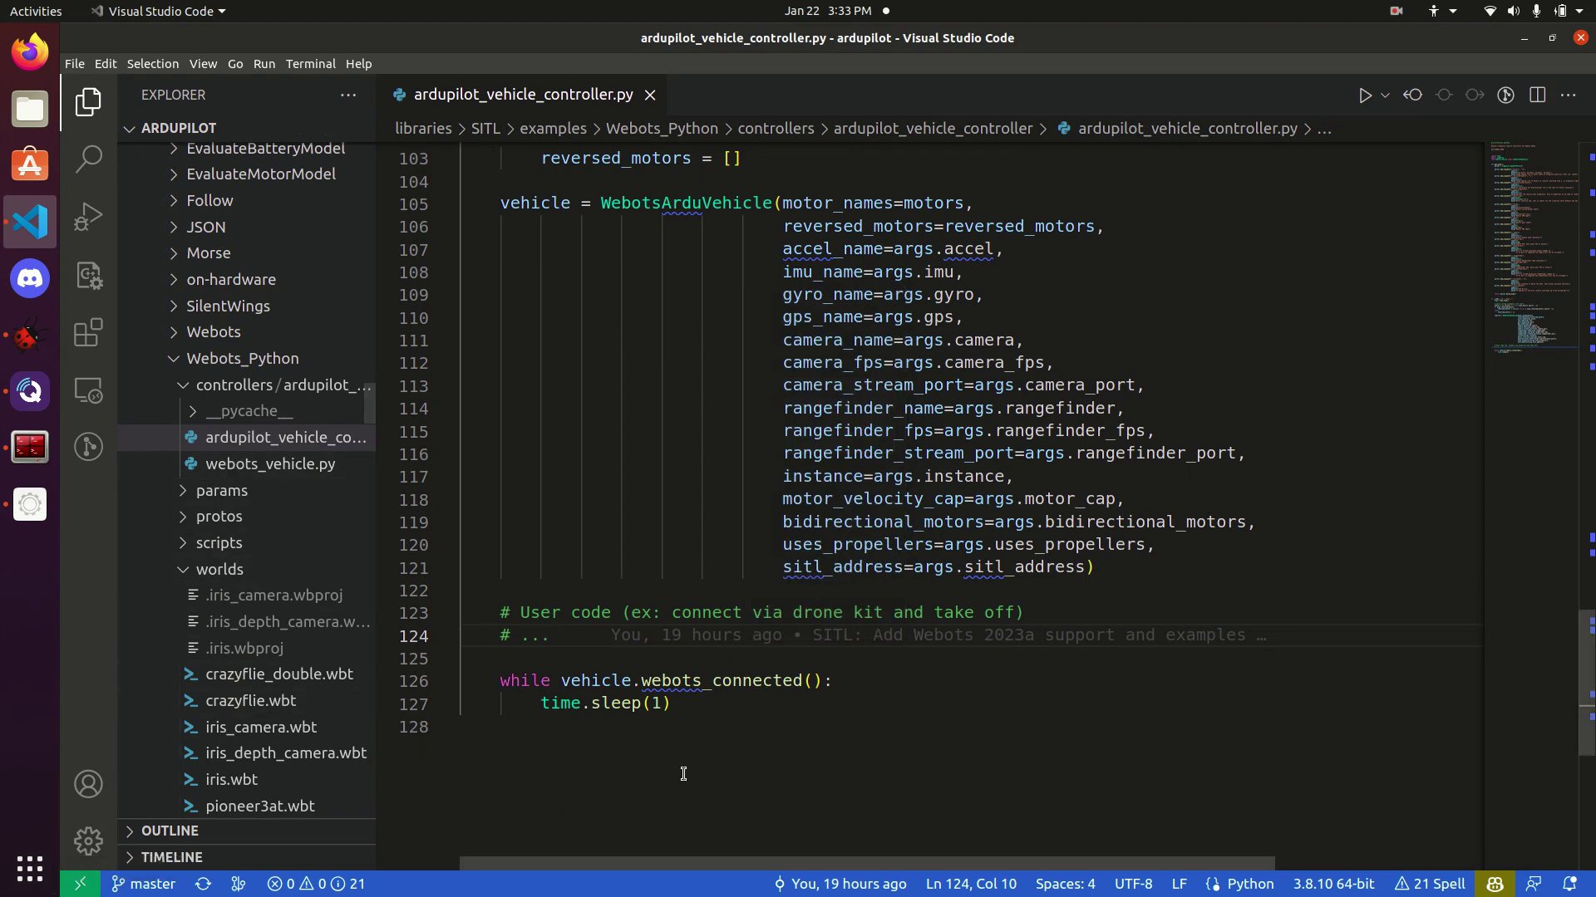
Open the integrated terminal and the example_camera_receive.py script from the scripts folder
key(ctrl+grave)
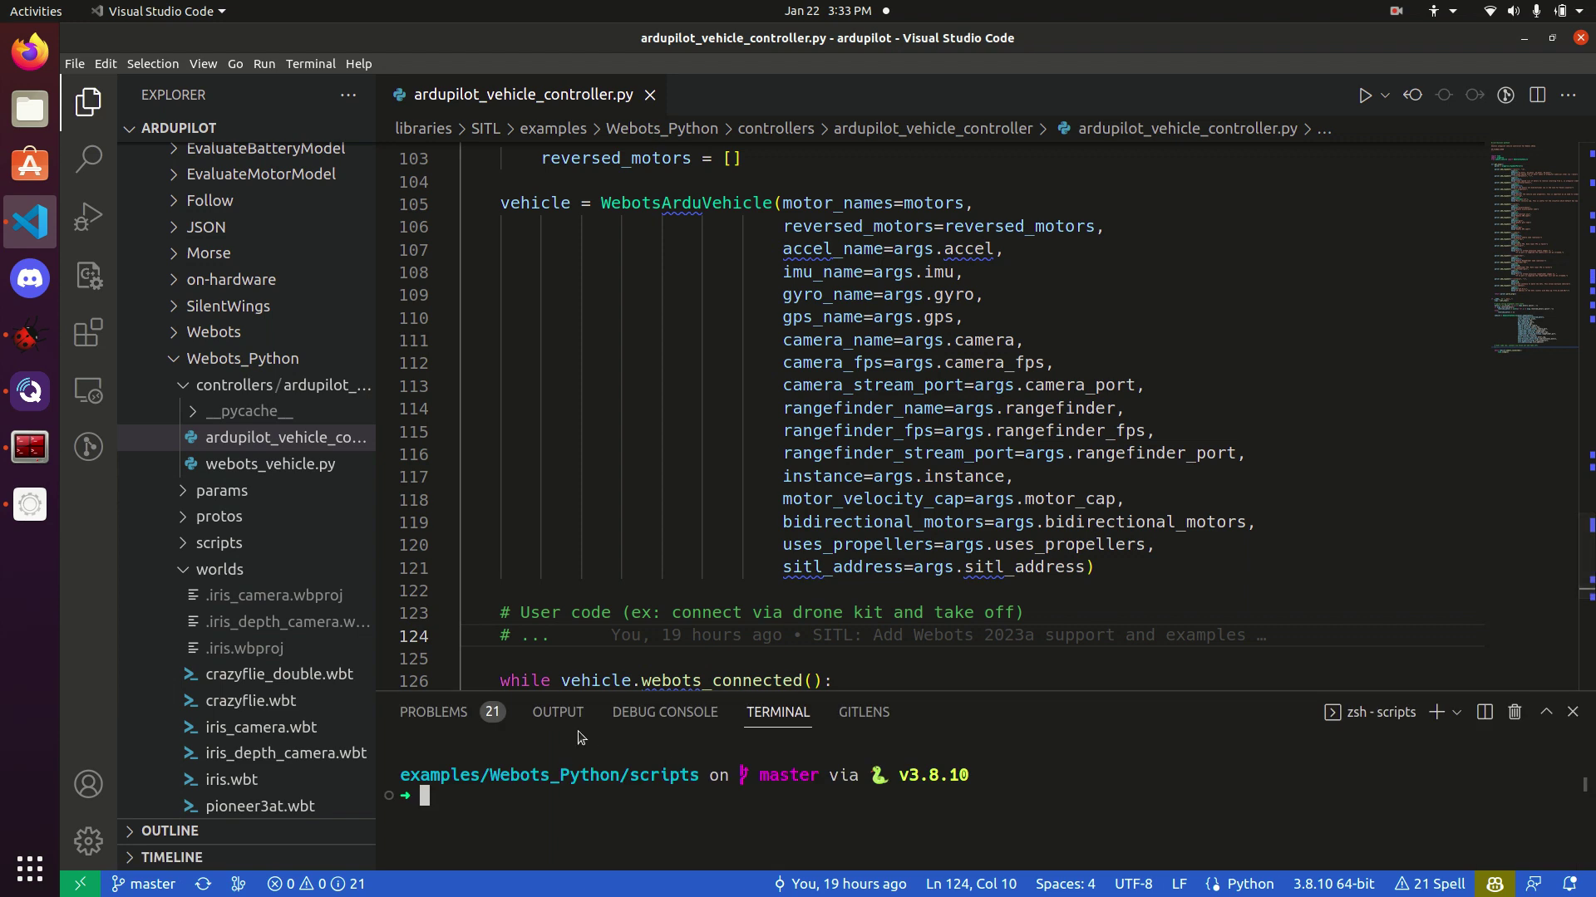
click(208, 541)
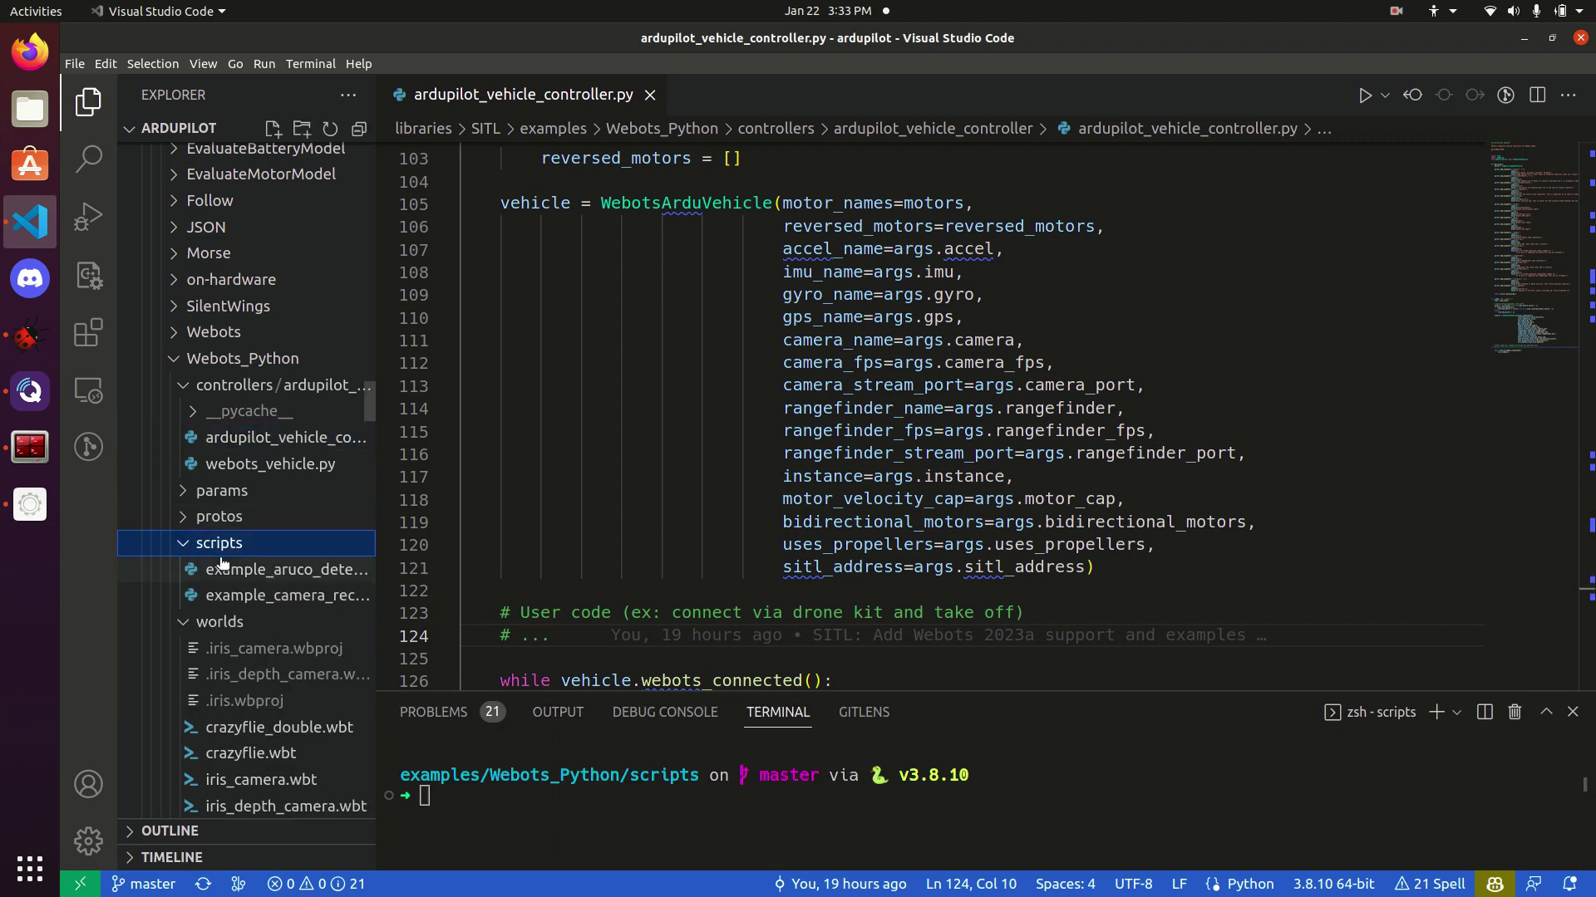
click(274, 595)
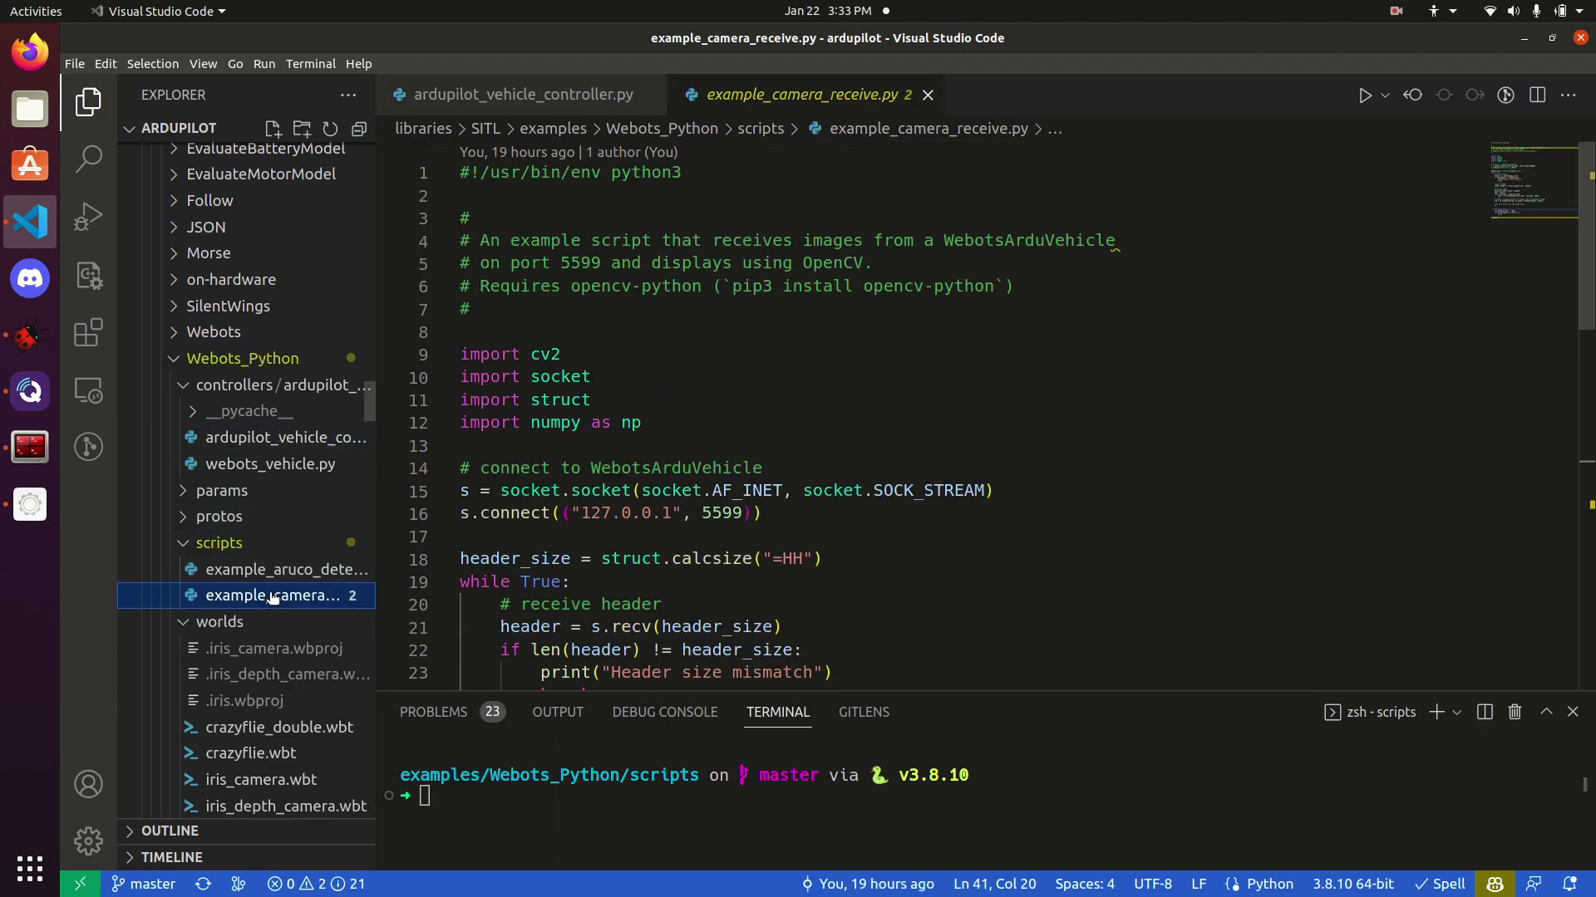
Run ./example_camera_receive.py and move its grayscale camera window to the right
click(887, 806)
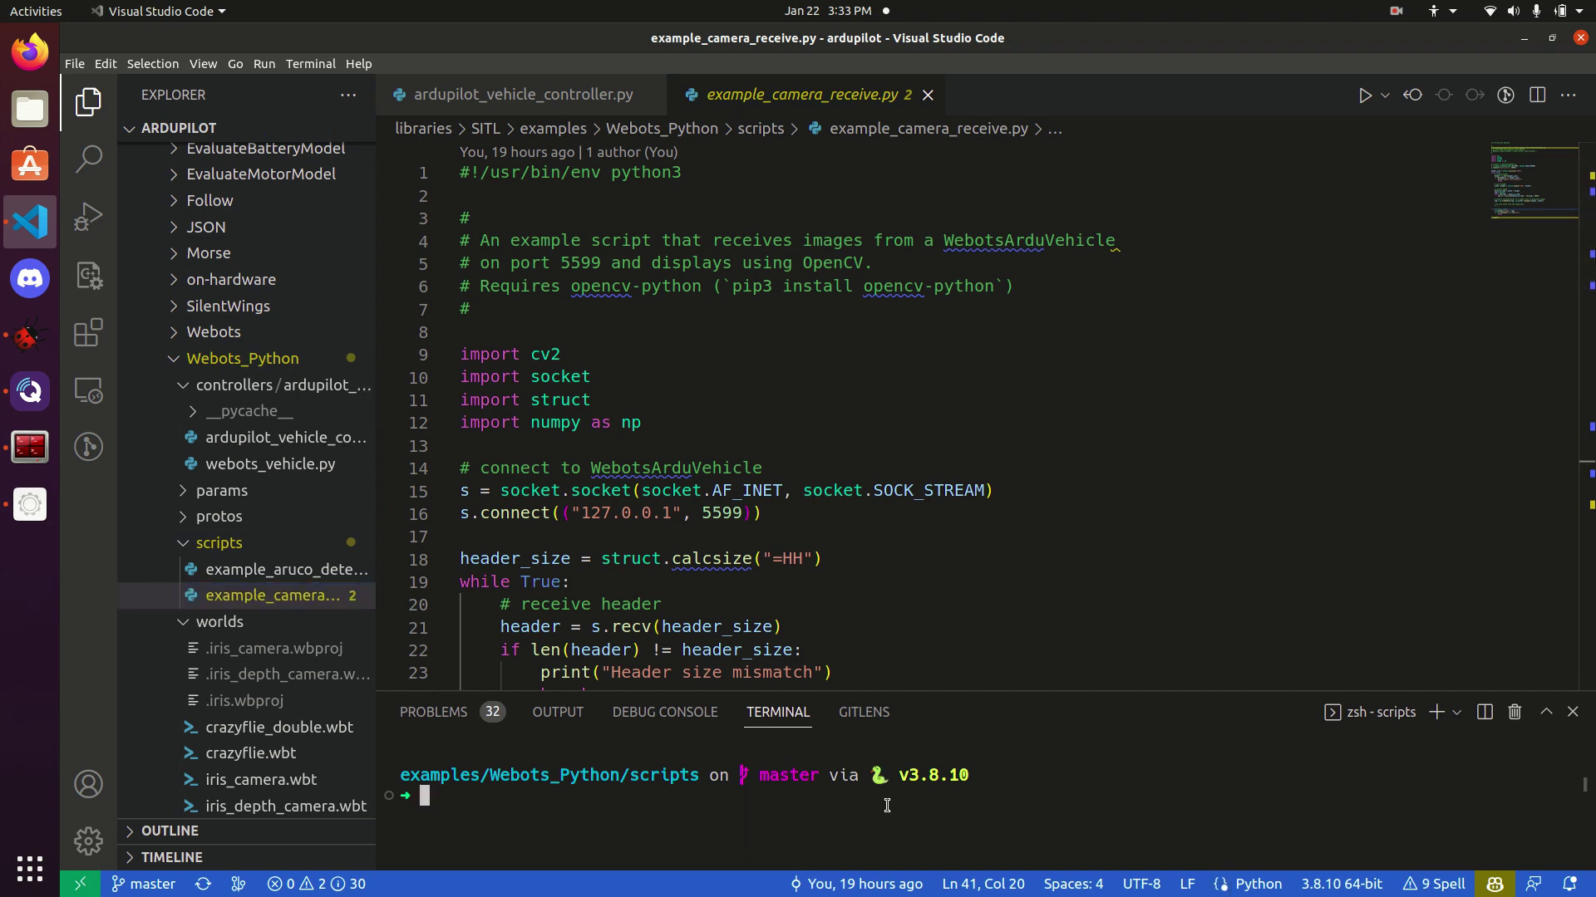
text(./example_camera_receive.py)
key(Return)
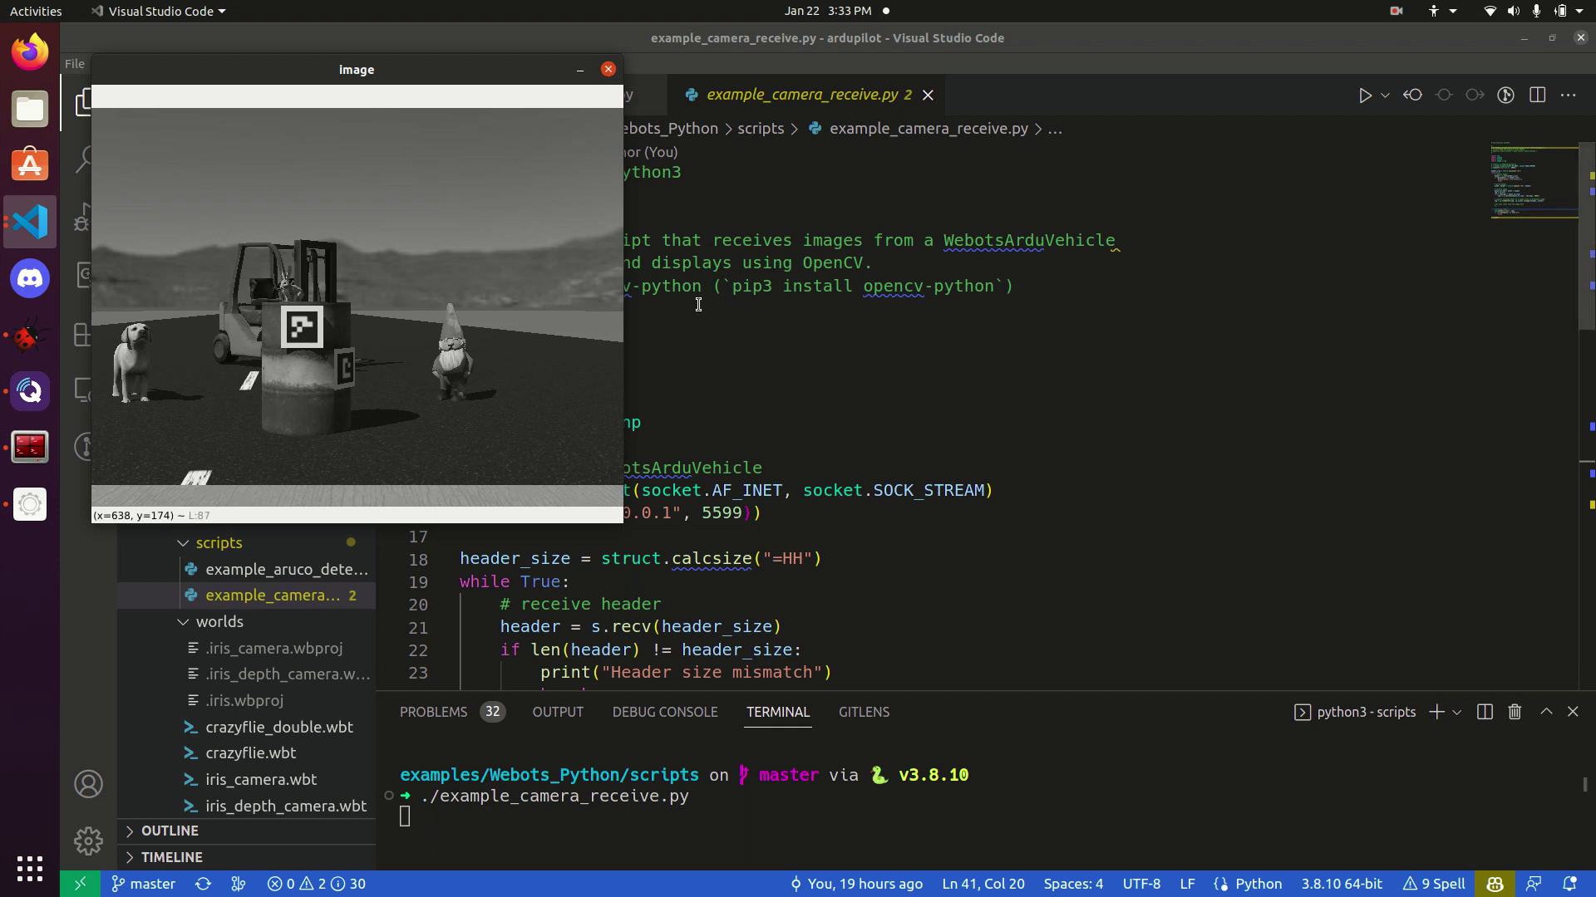
drag(303, 69, 1276, 195)
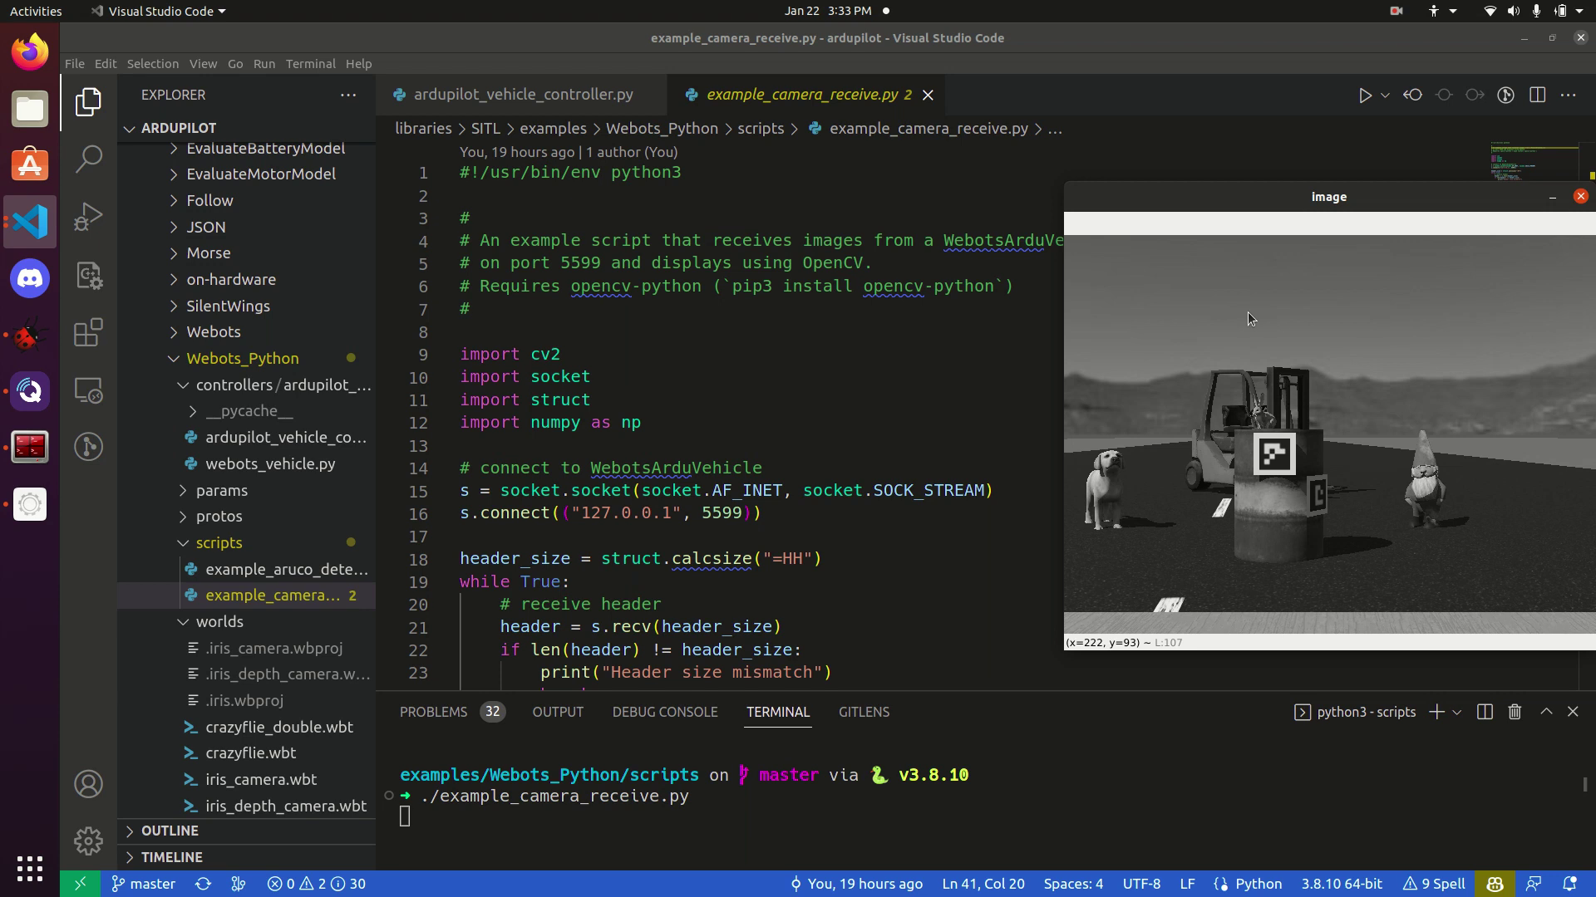
Stop the camera stream with q and highlight the header receive code on lines 21-24
key(q)
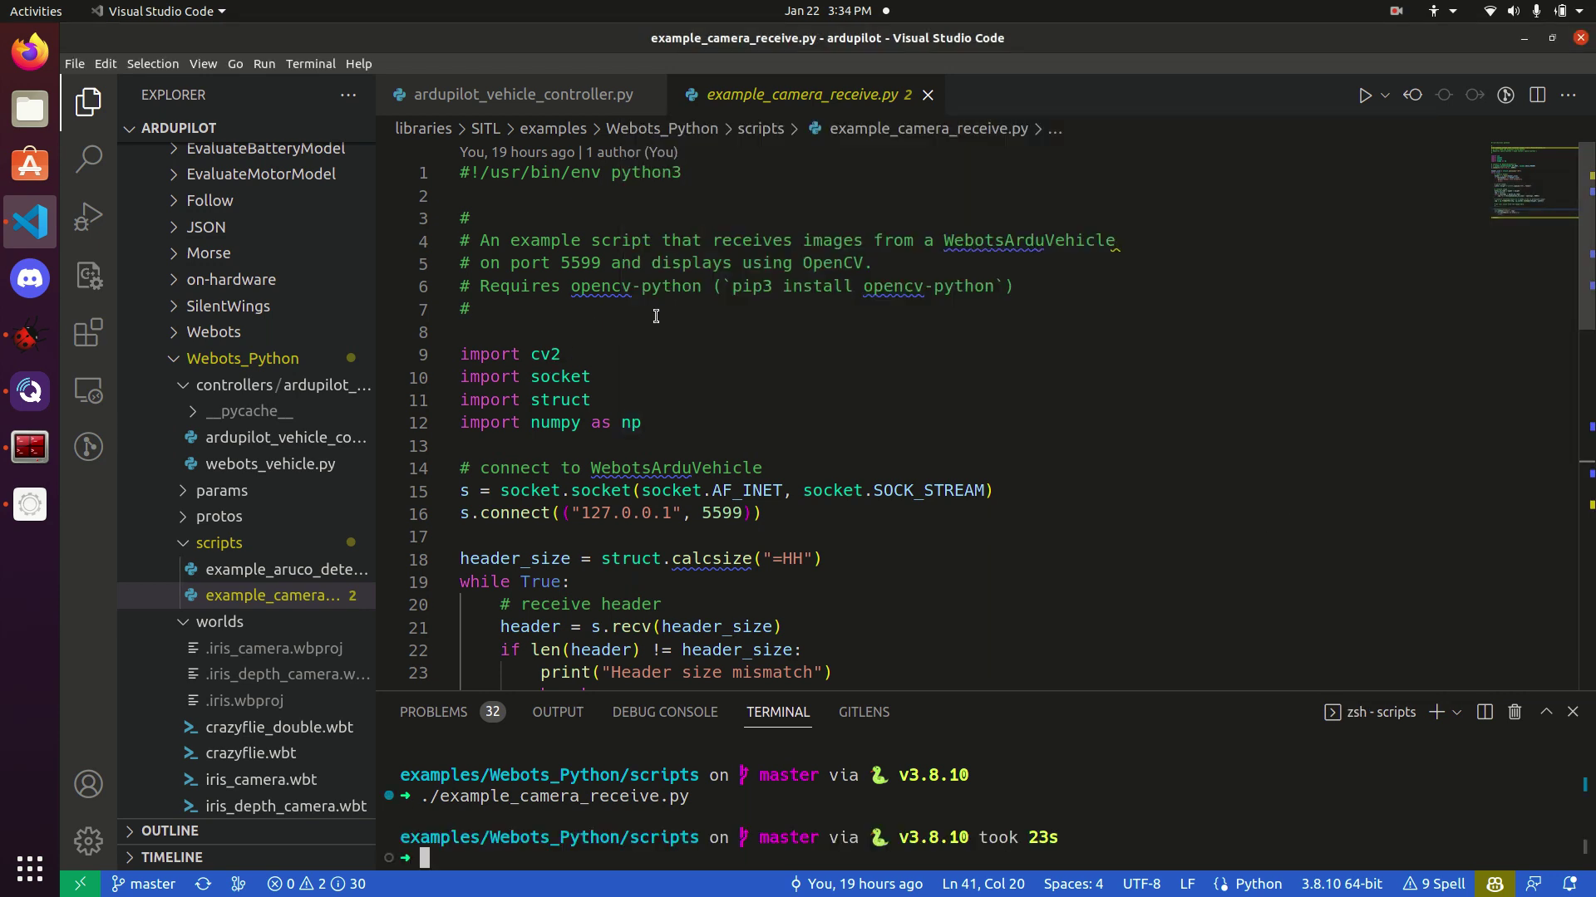
scroll(656, 315, down, 1)
scroll(1109, 308, down, 2)
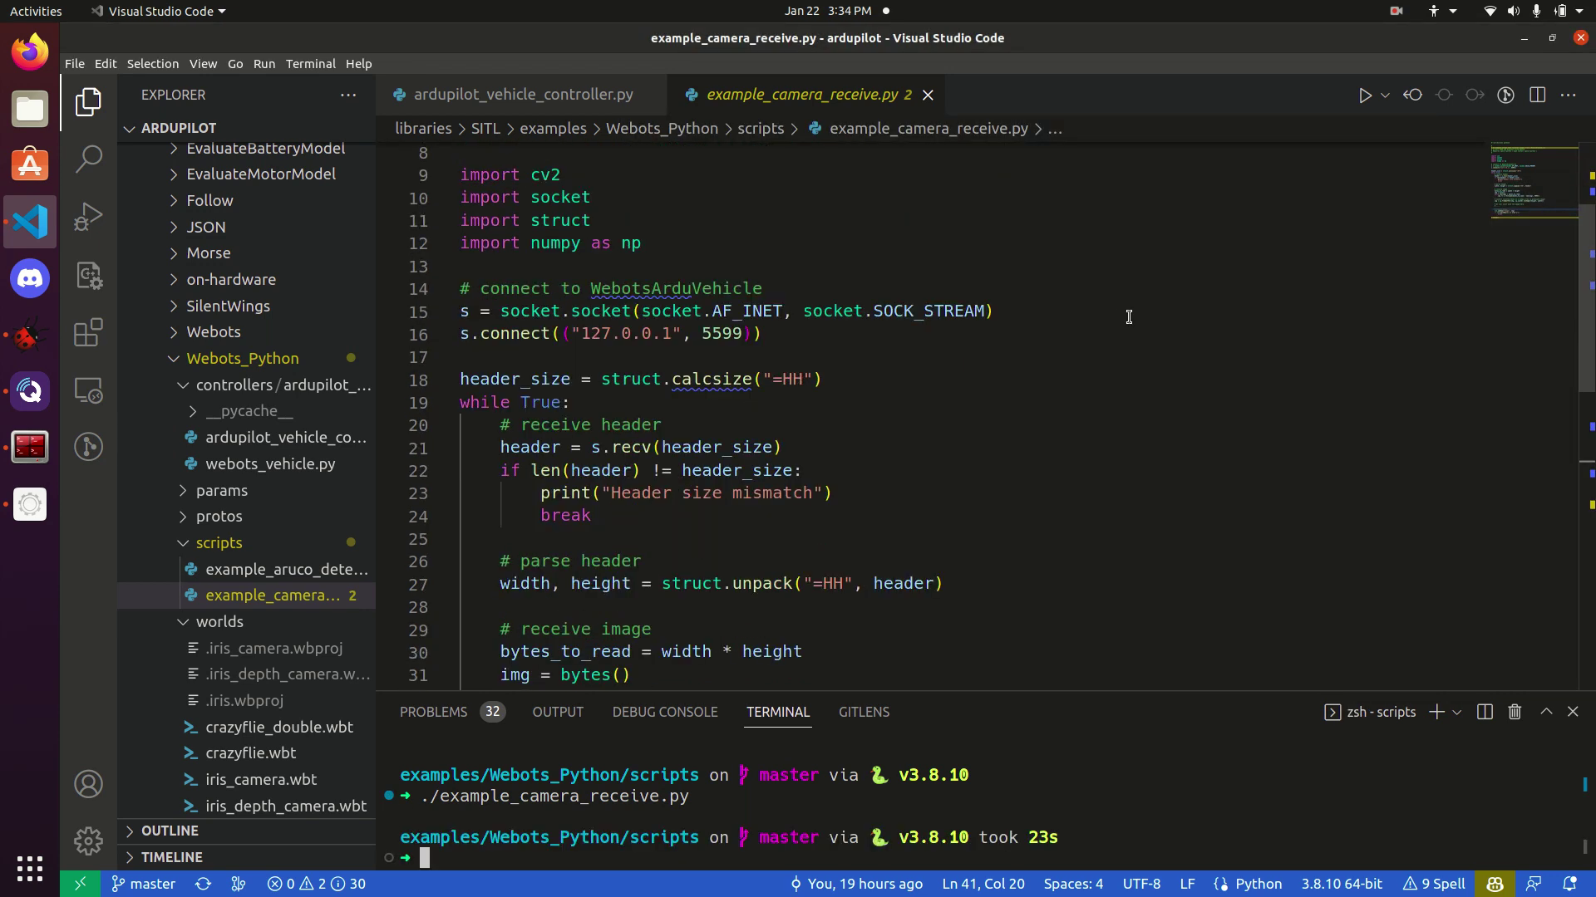
click(799, 335)
click(878, 379)
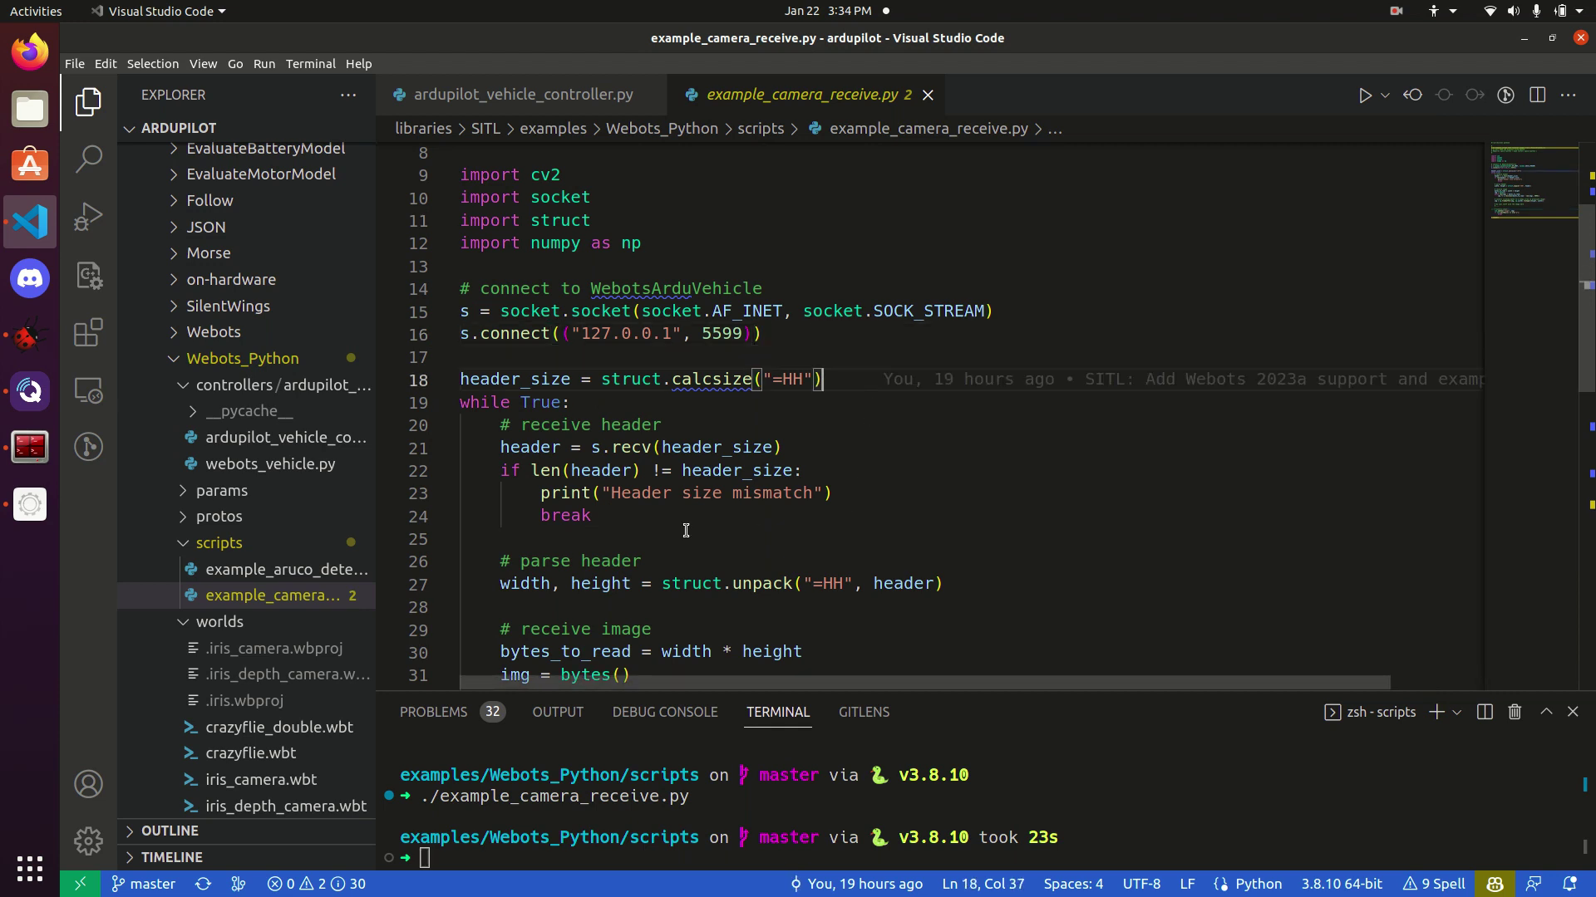
drag(591, 516, 499, 449)
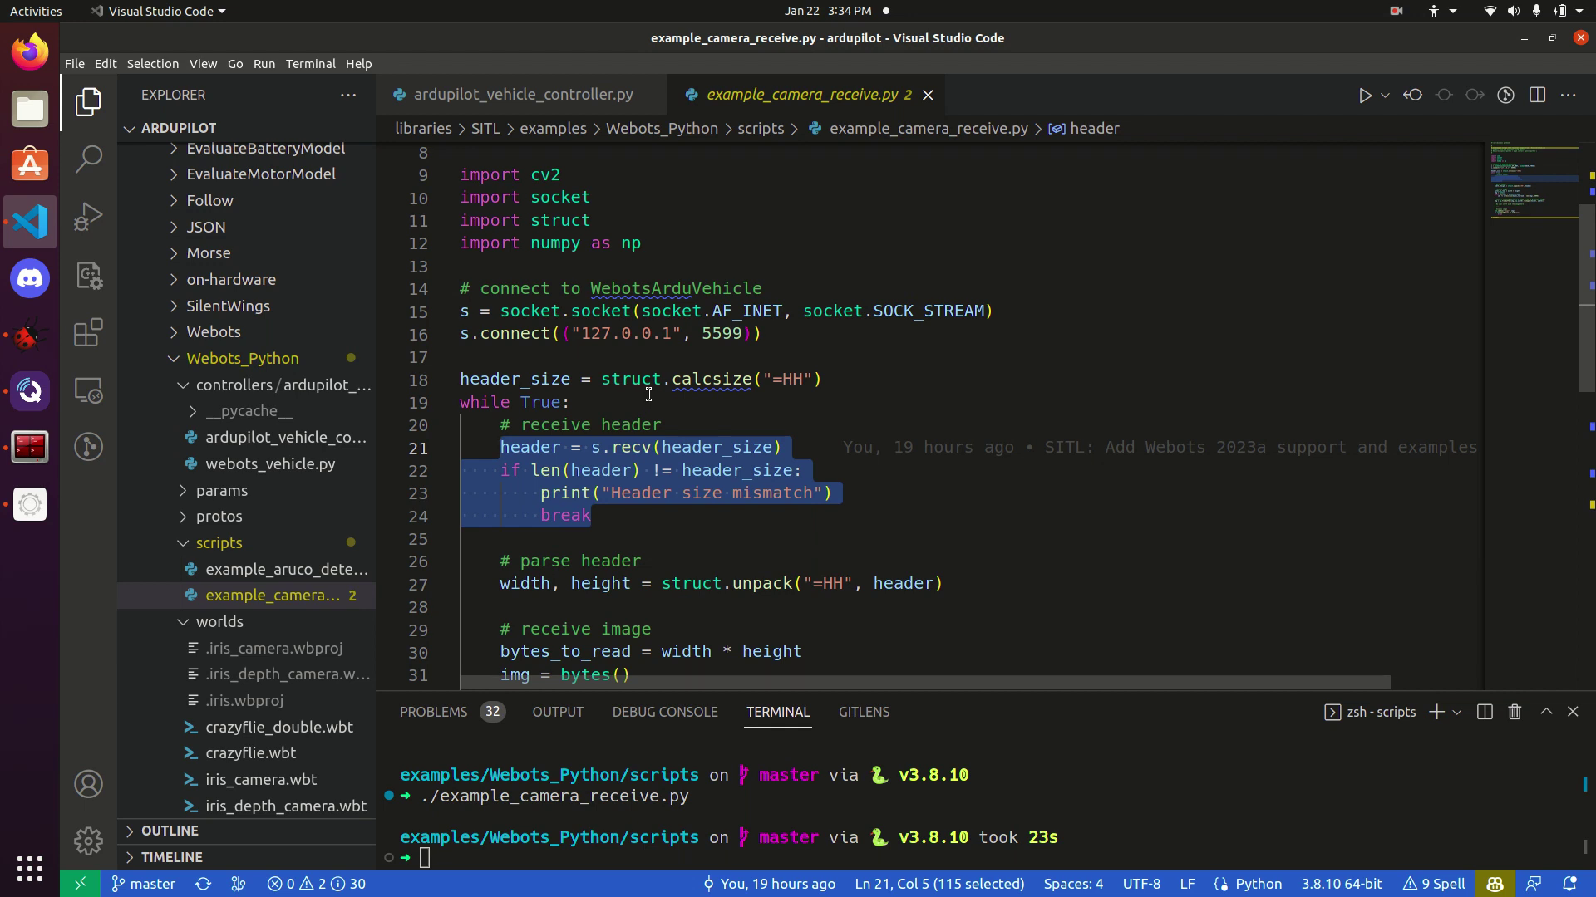
Review the height, img reshape and display code on lines 41-44
scroll(648, 394, down, 1)
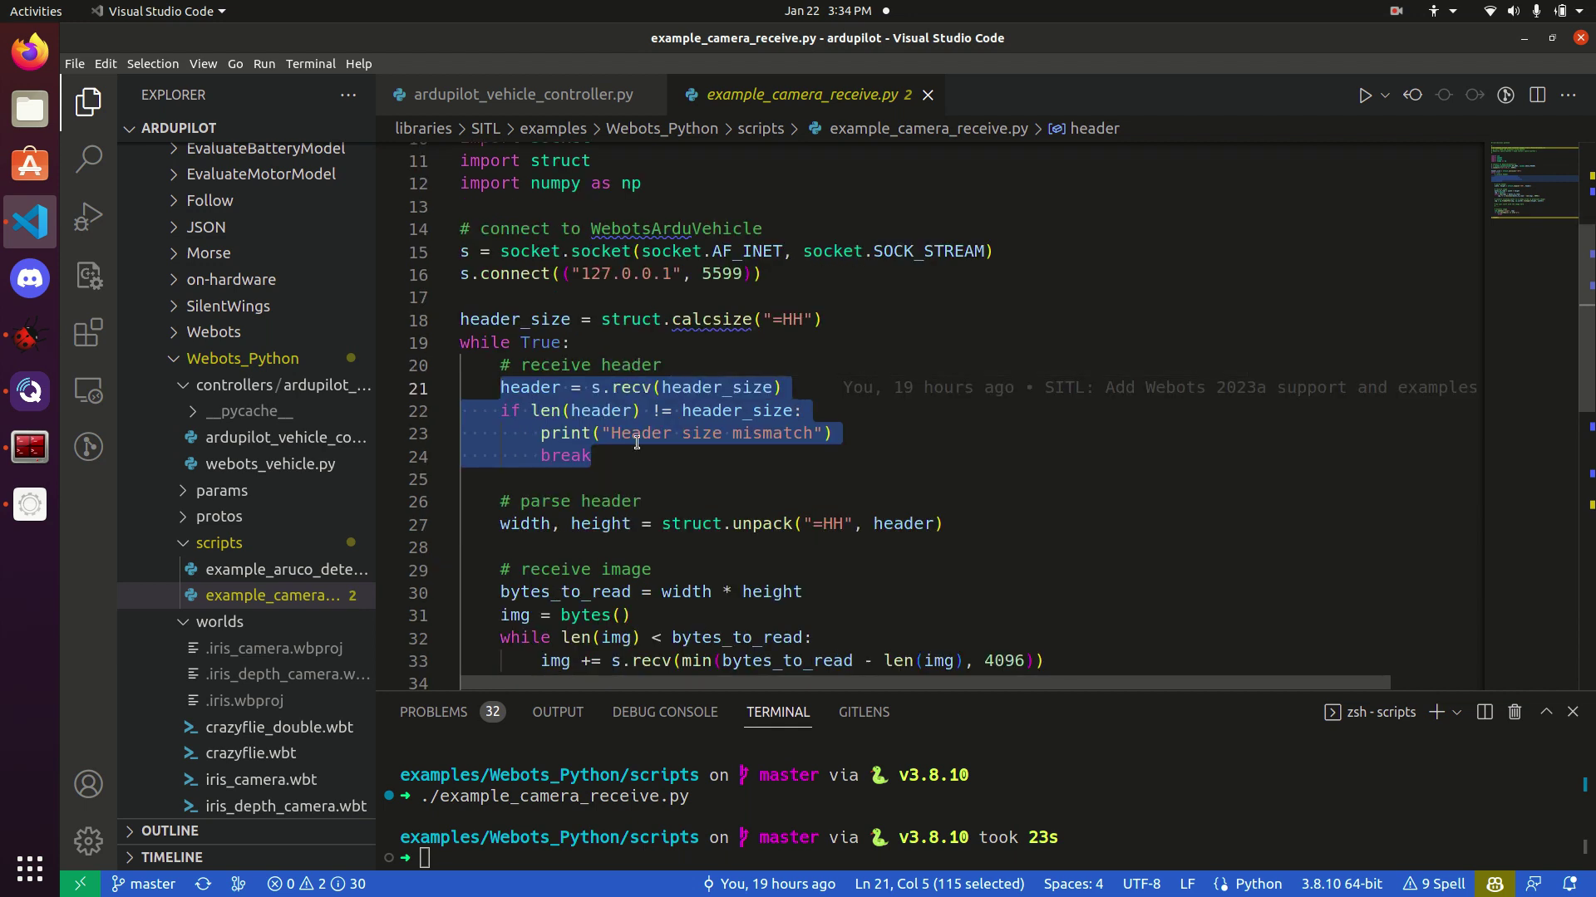
scroll(616, 420, down, 2)
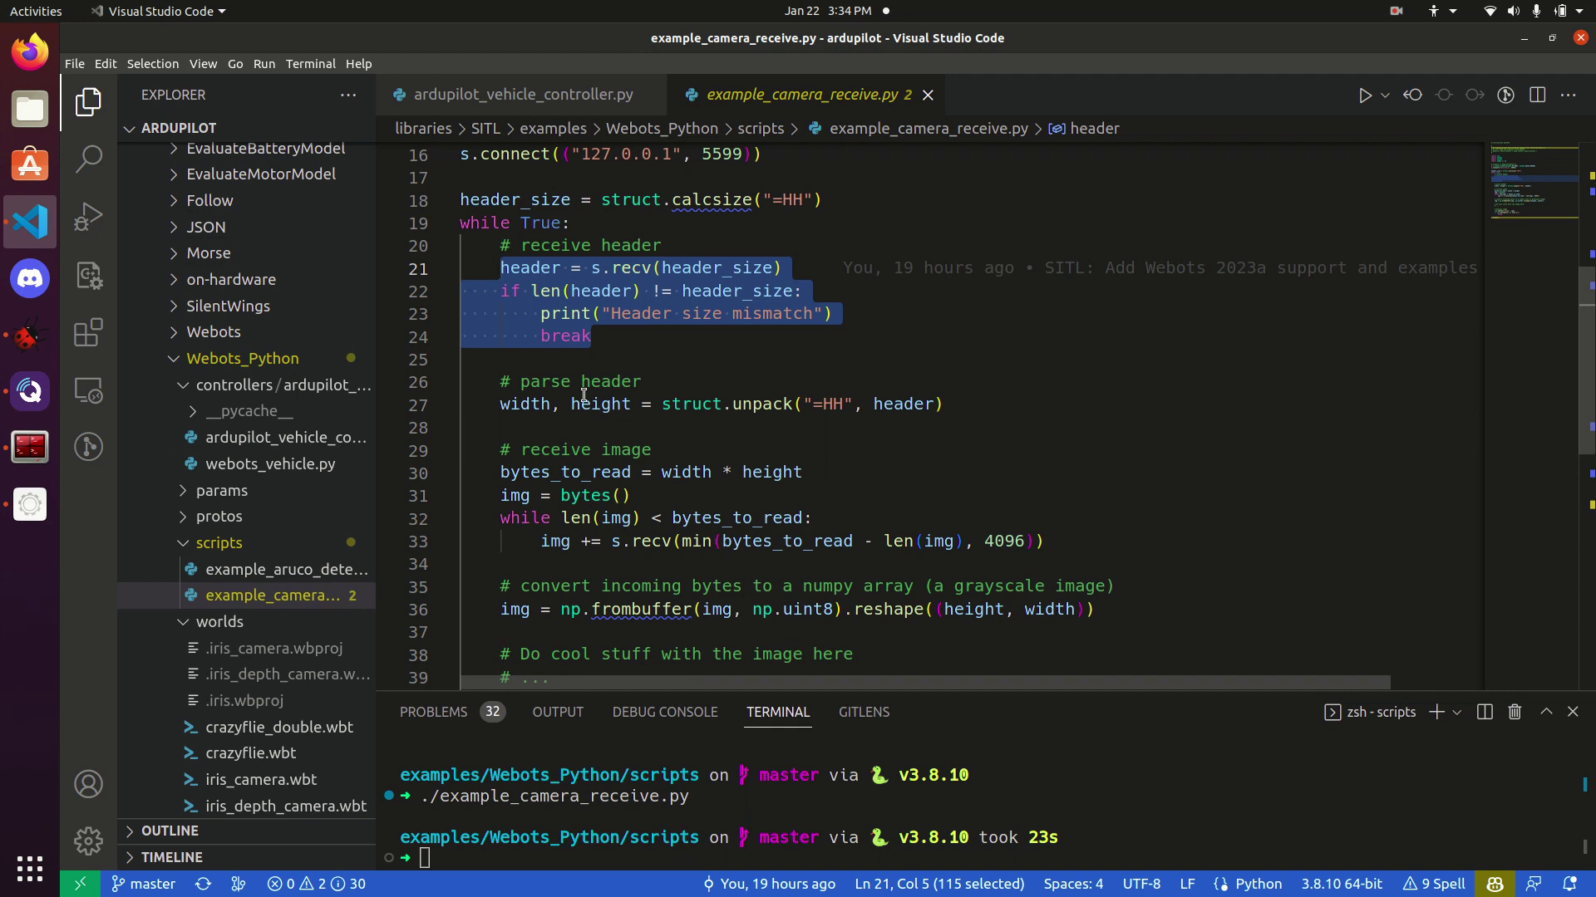
click(607, 407)
scroll(608, 407, down, 2)
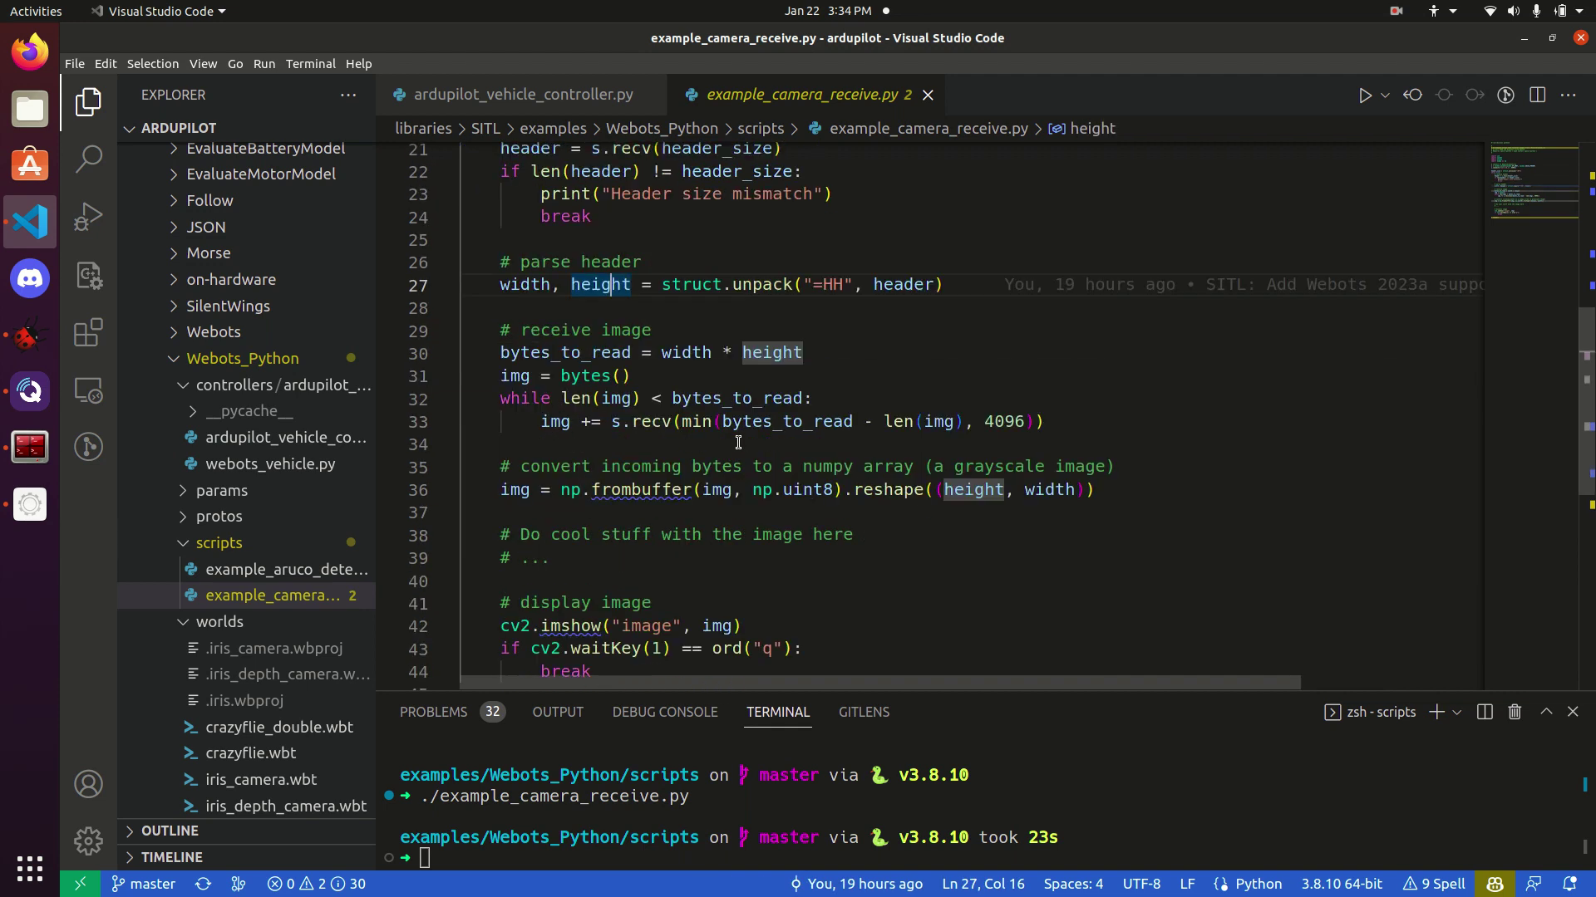
click(505, 491)
scroll(568, 482, down, 1)
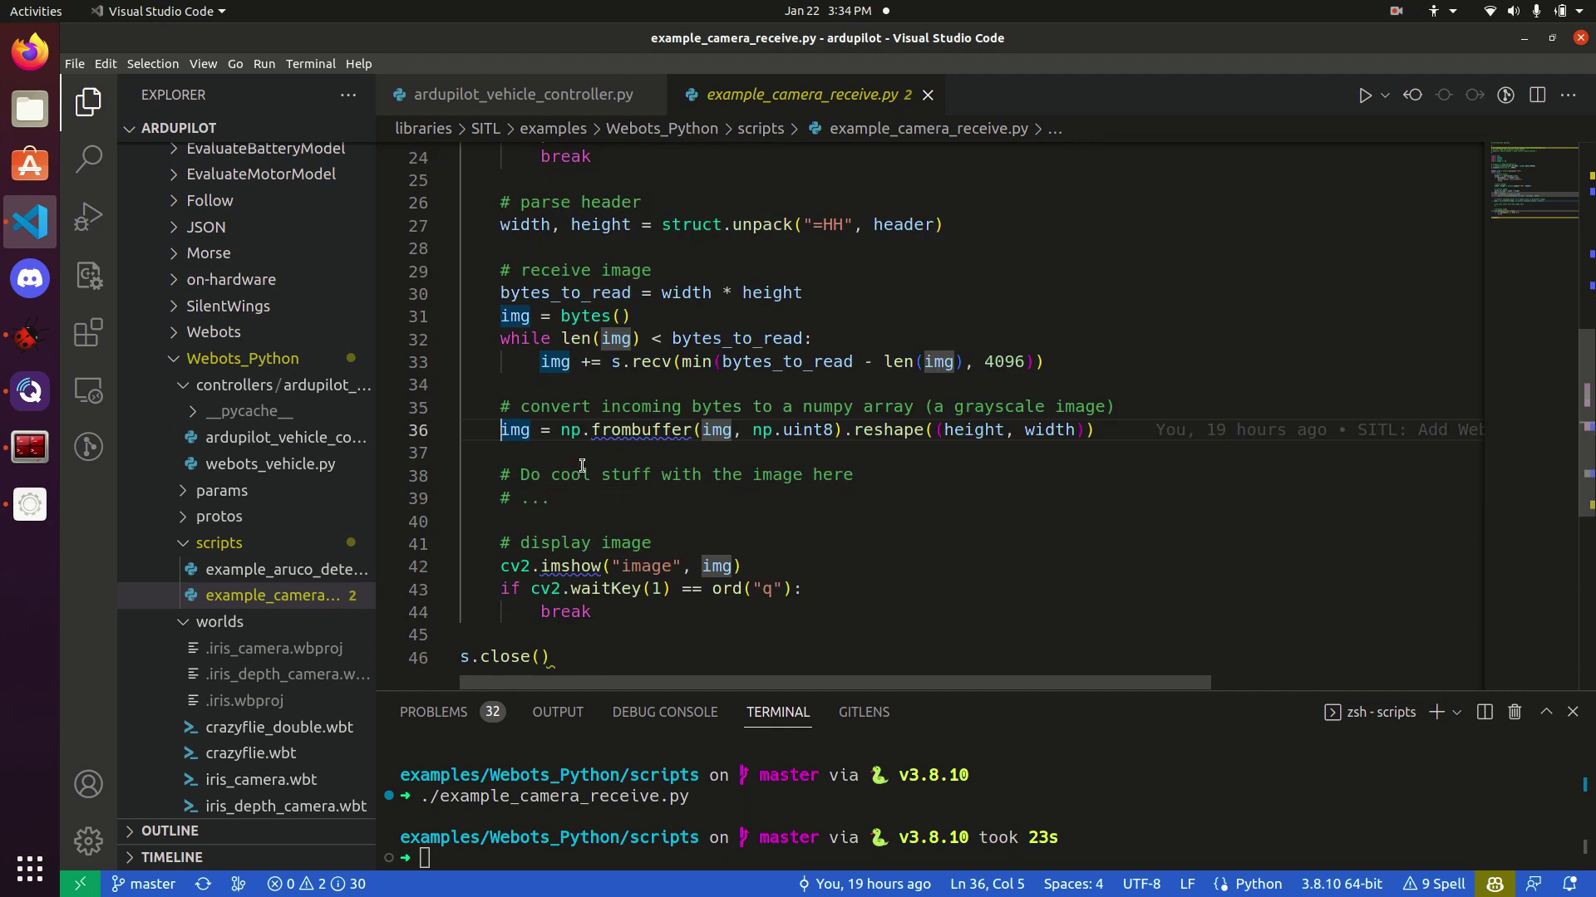
key(Down)
key(Down)
key(Down)
key(Down)
key(Down)
key(Down)
key(Down)
key(Down)
key(End)
key(shift+Up)
key(shift+Up)
key(shift+Up)
key(shift+Home)
key(shift+Home)
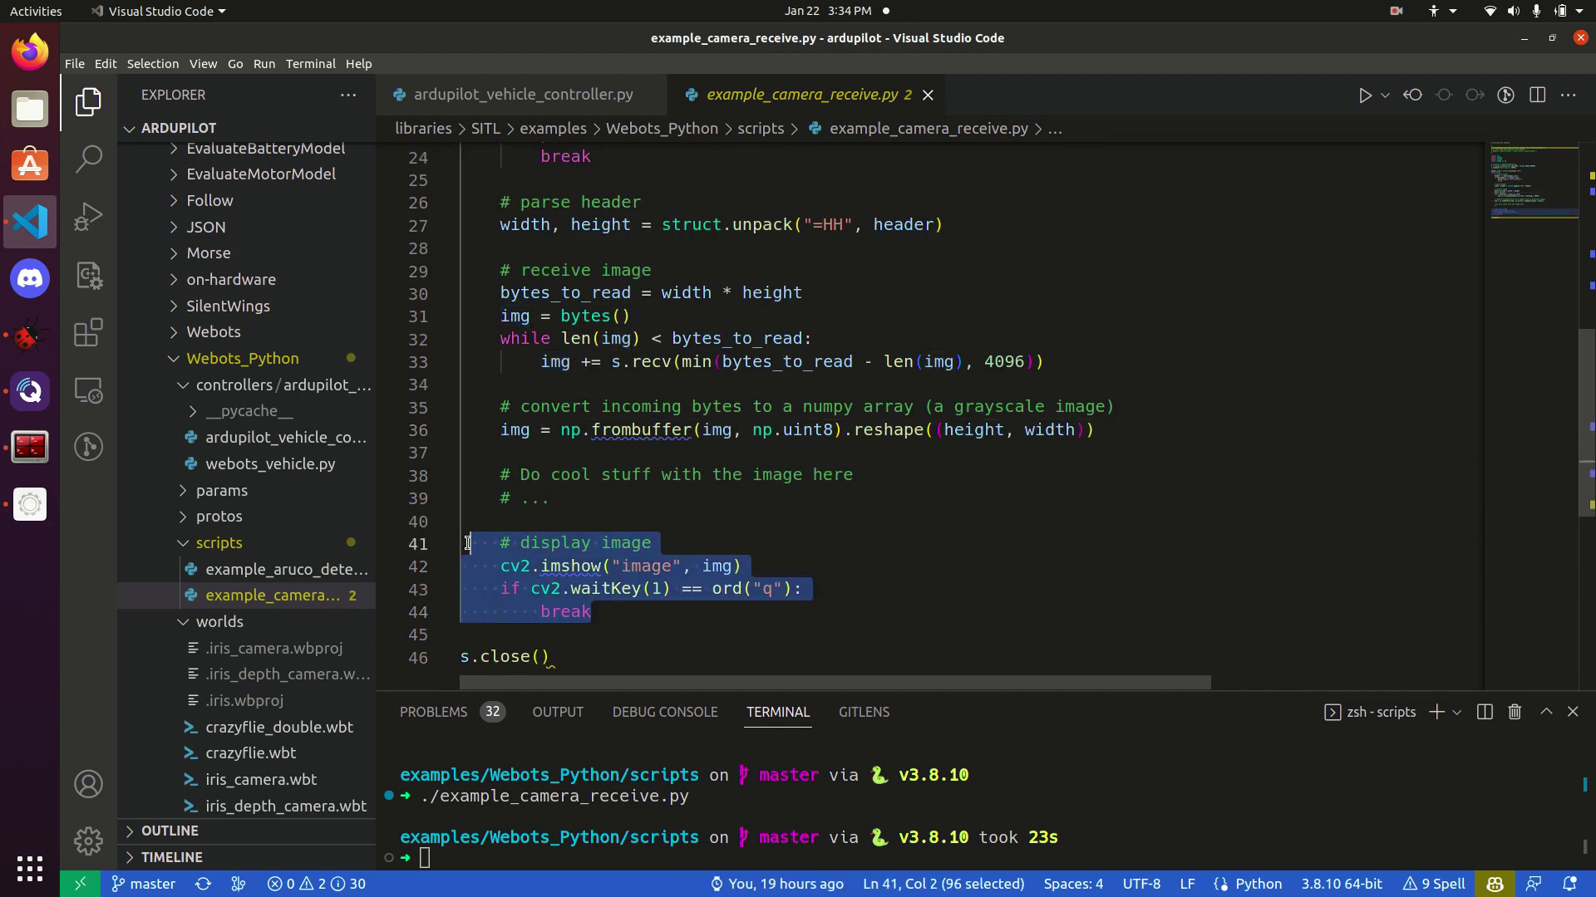
click(576, 499)
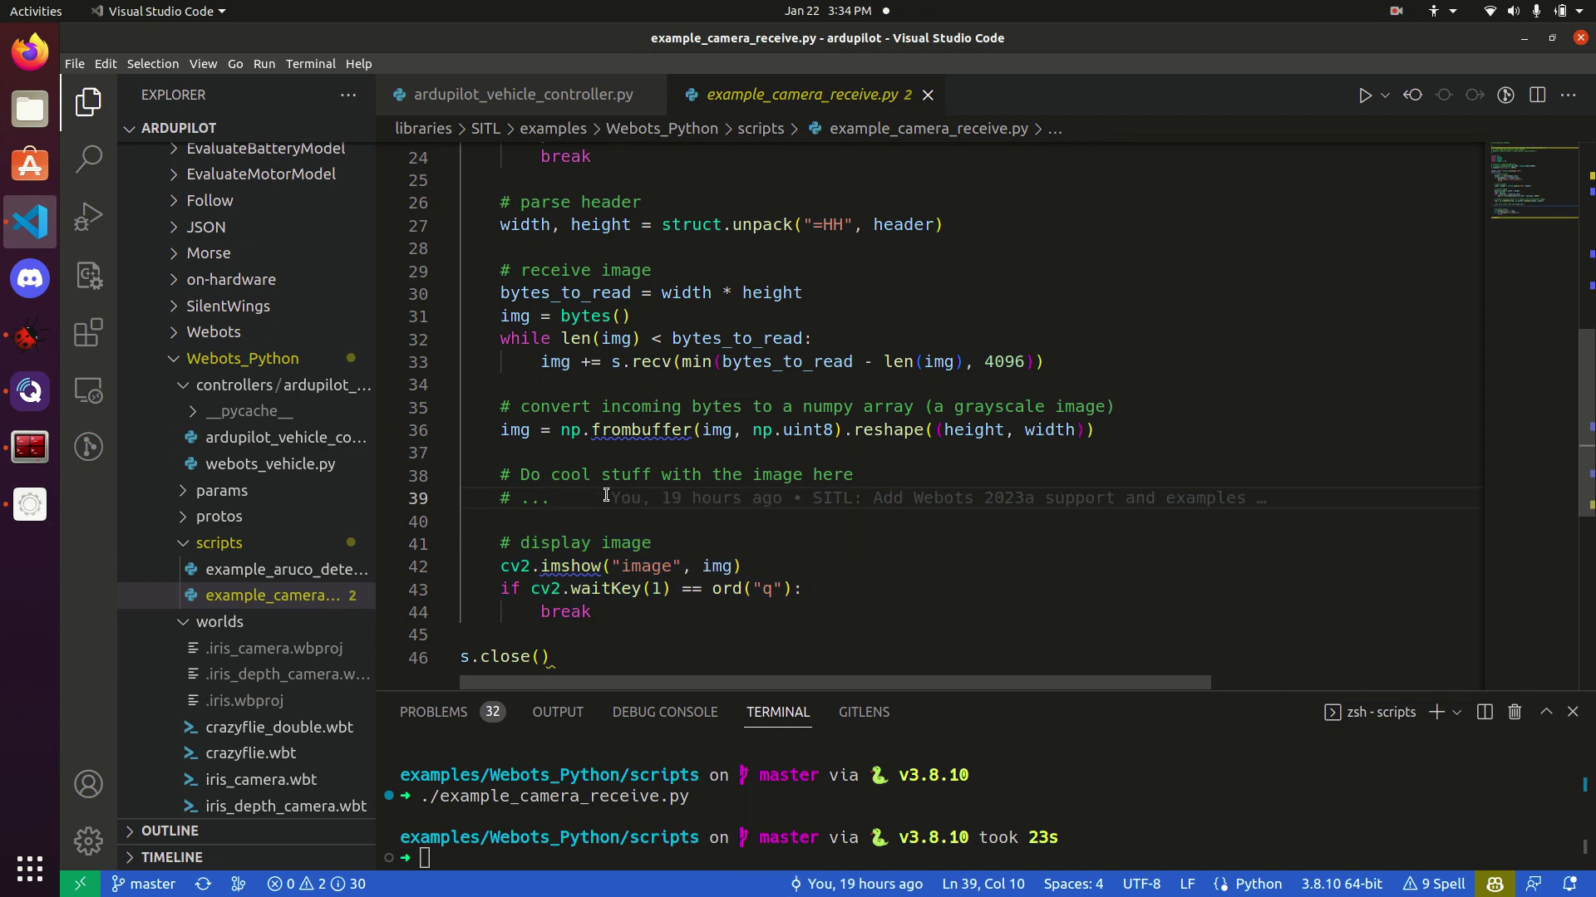
Run example_aruco_detection.py to outline both markers, stop it with q, and return to Webots
click(253, 570)
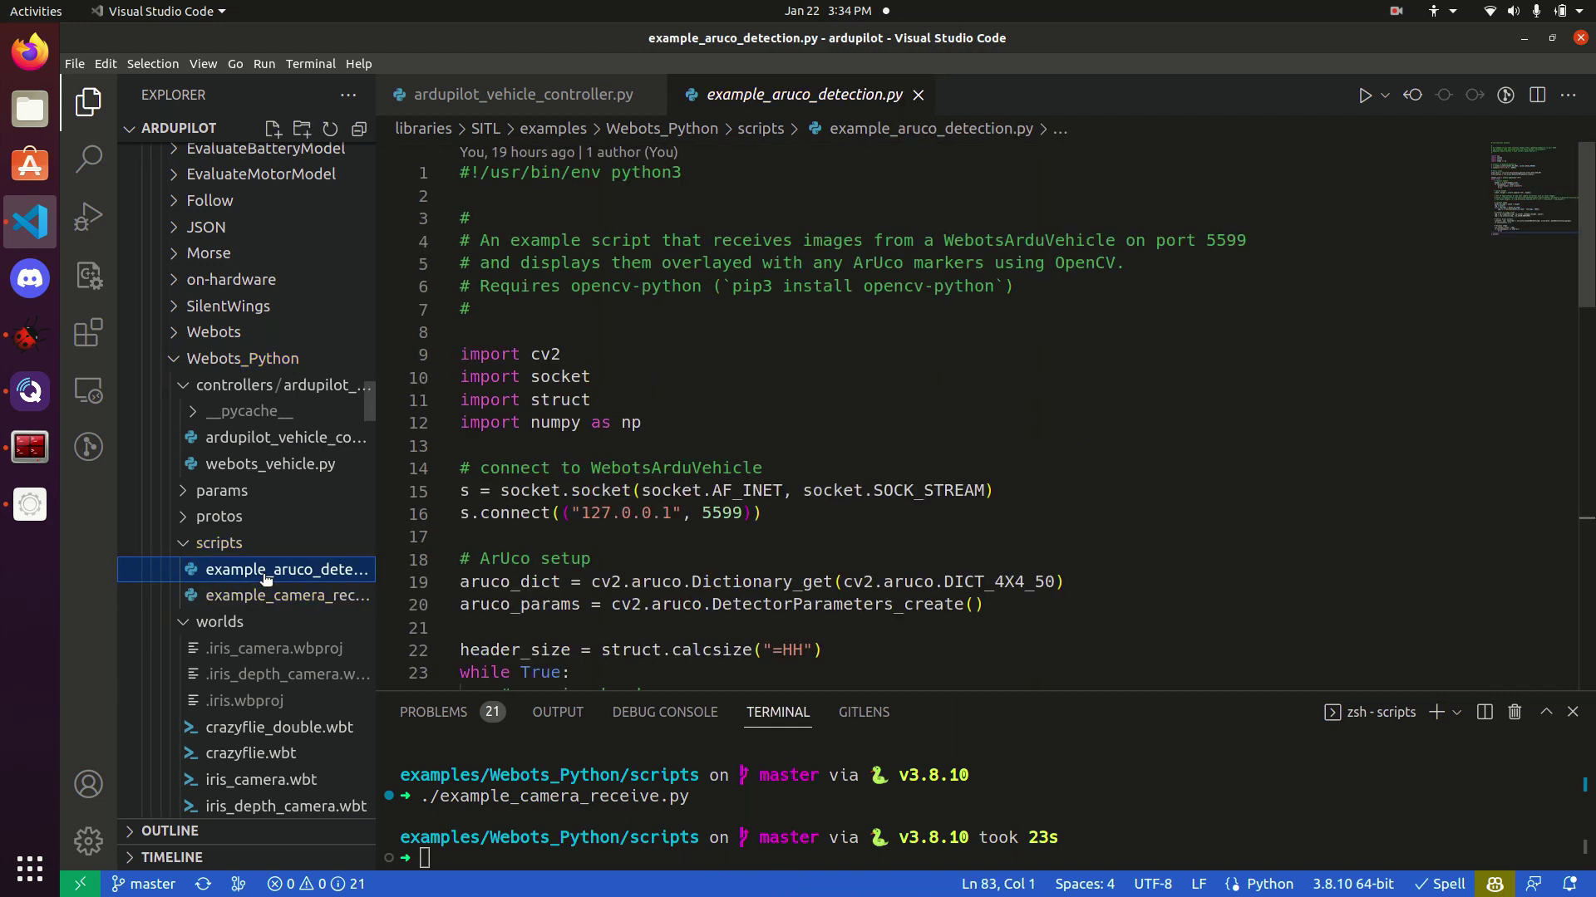
scroll(591, 487, down, 10)
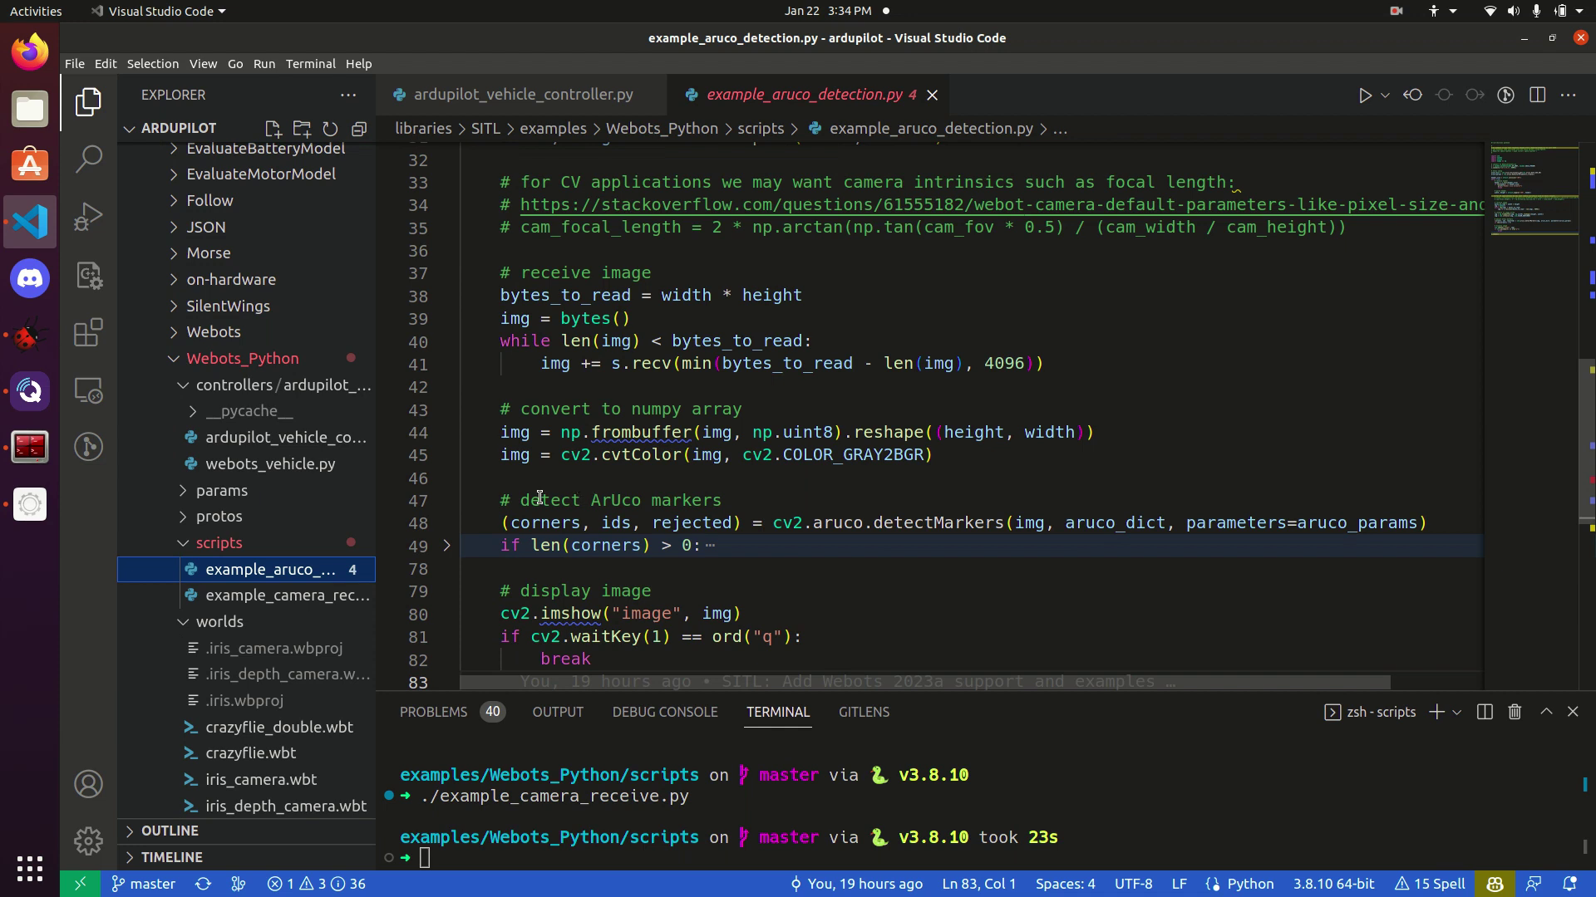
click(561, 837)
text(./e)
key(Tab)
text(a)
key(Tab)
key(Return)
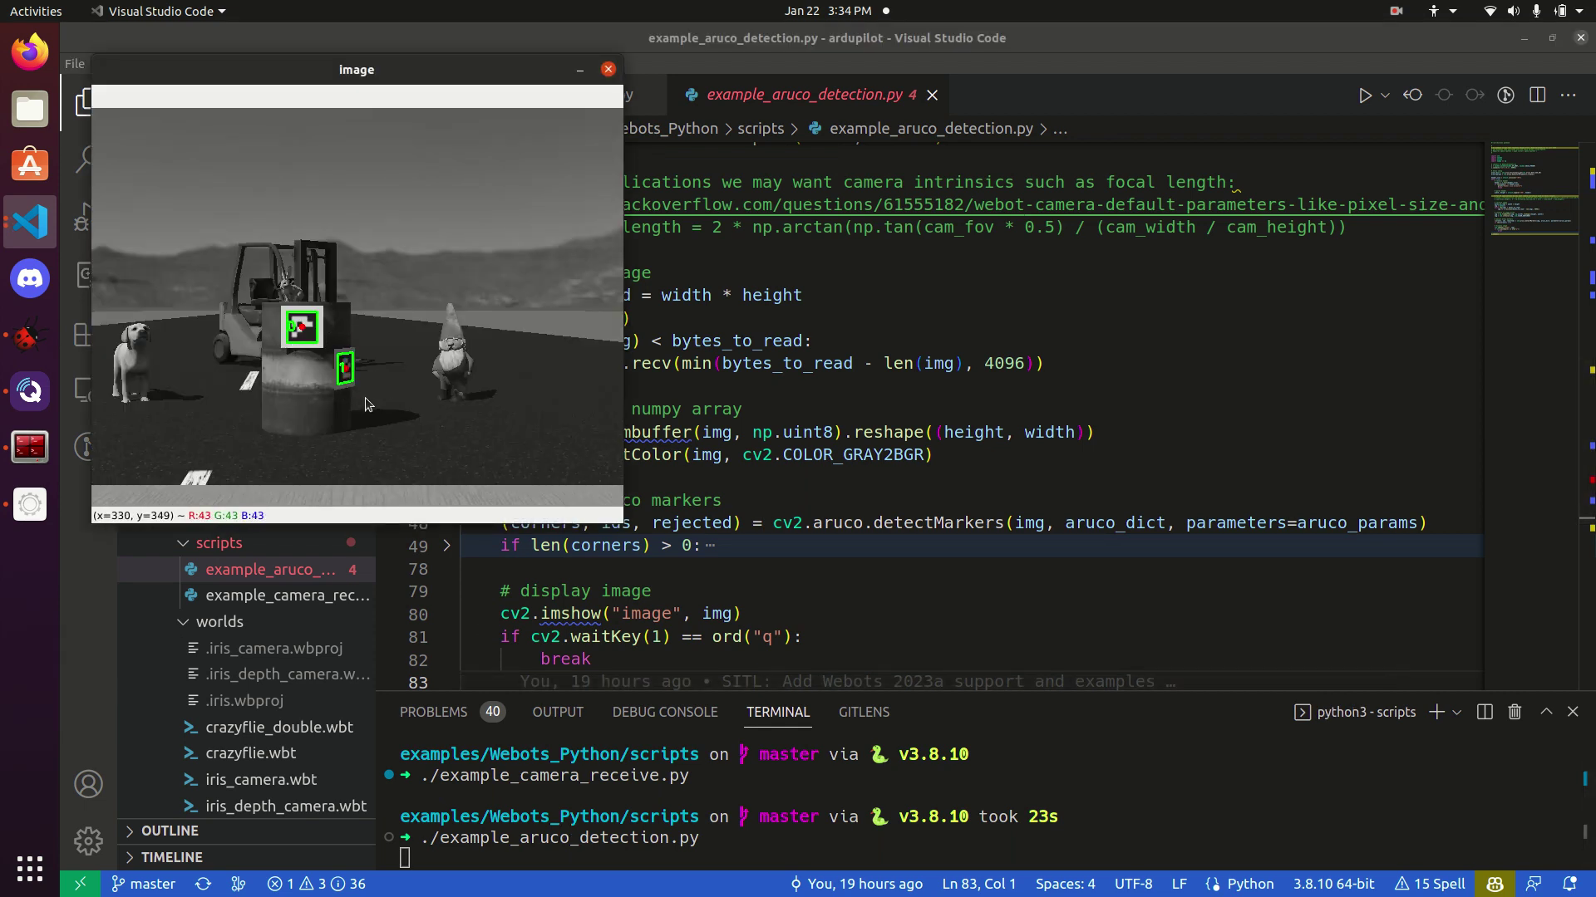
key(q)
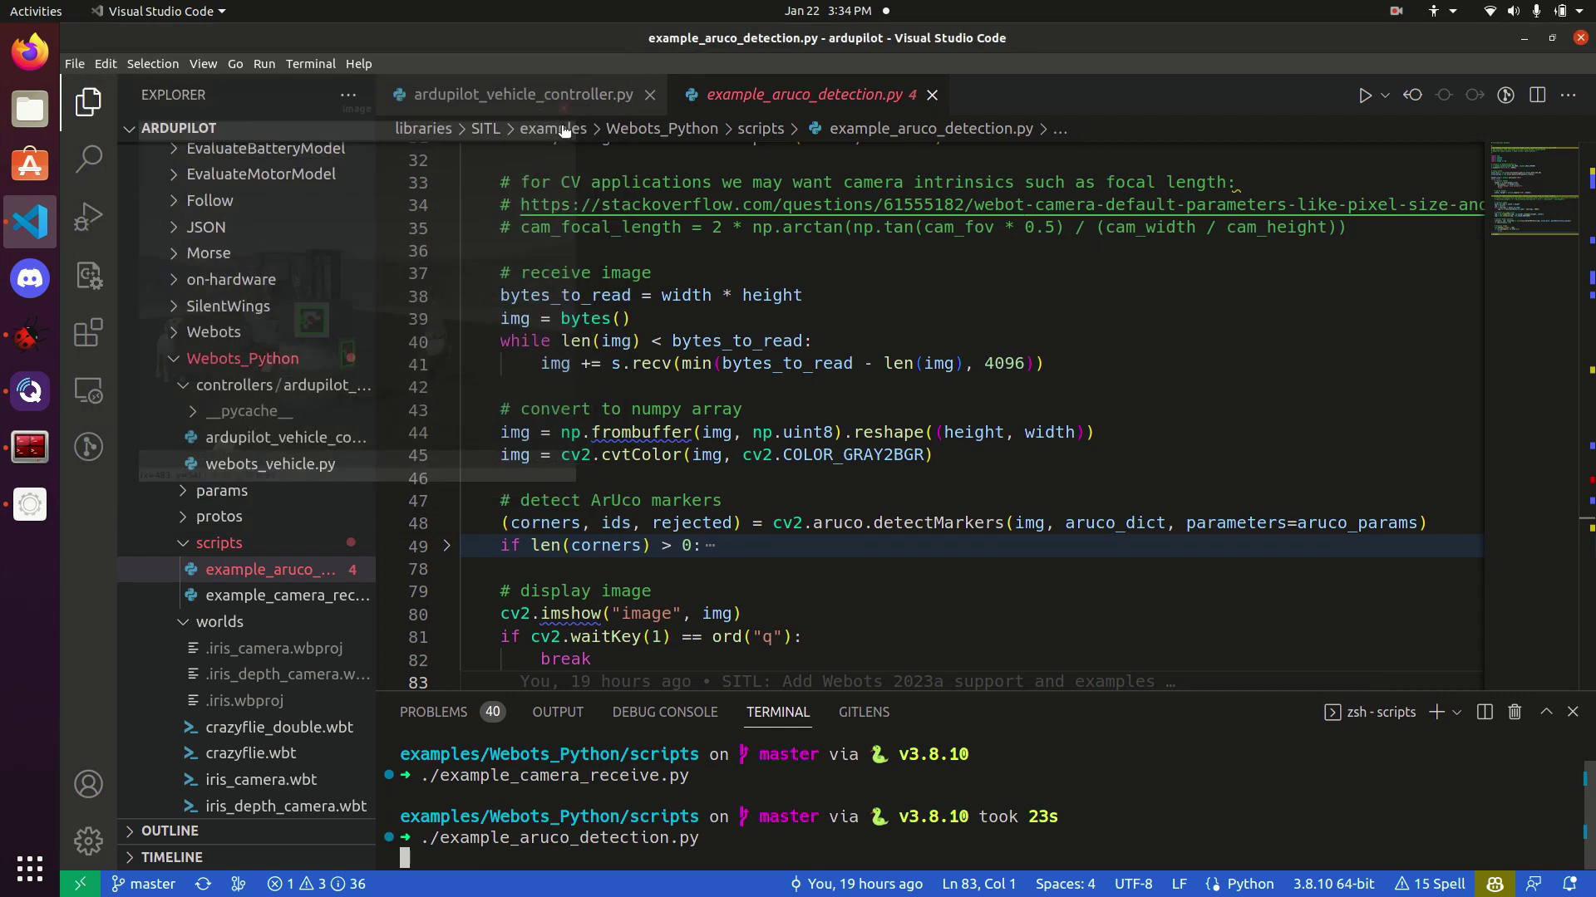
key(ctrl+alt+Up)
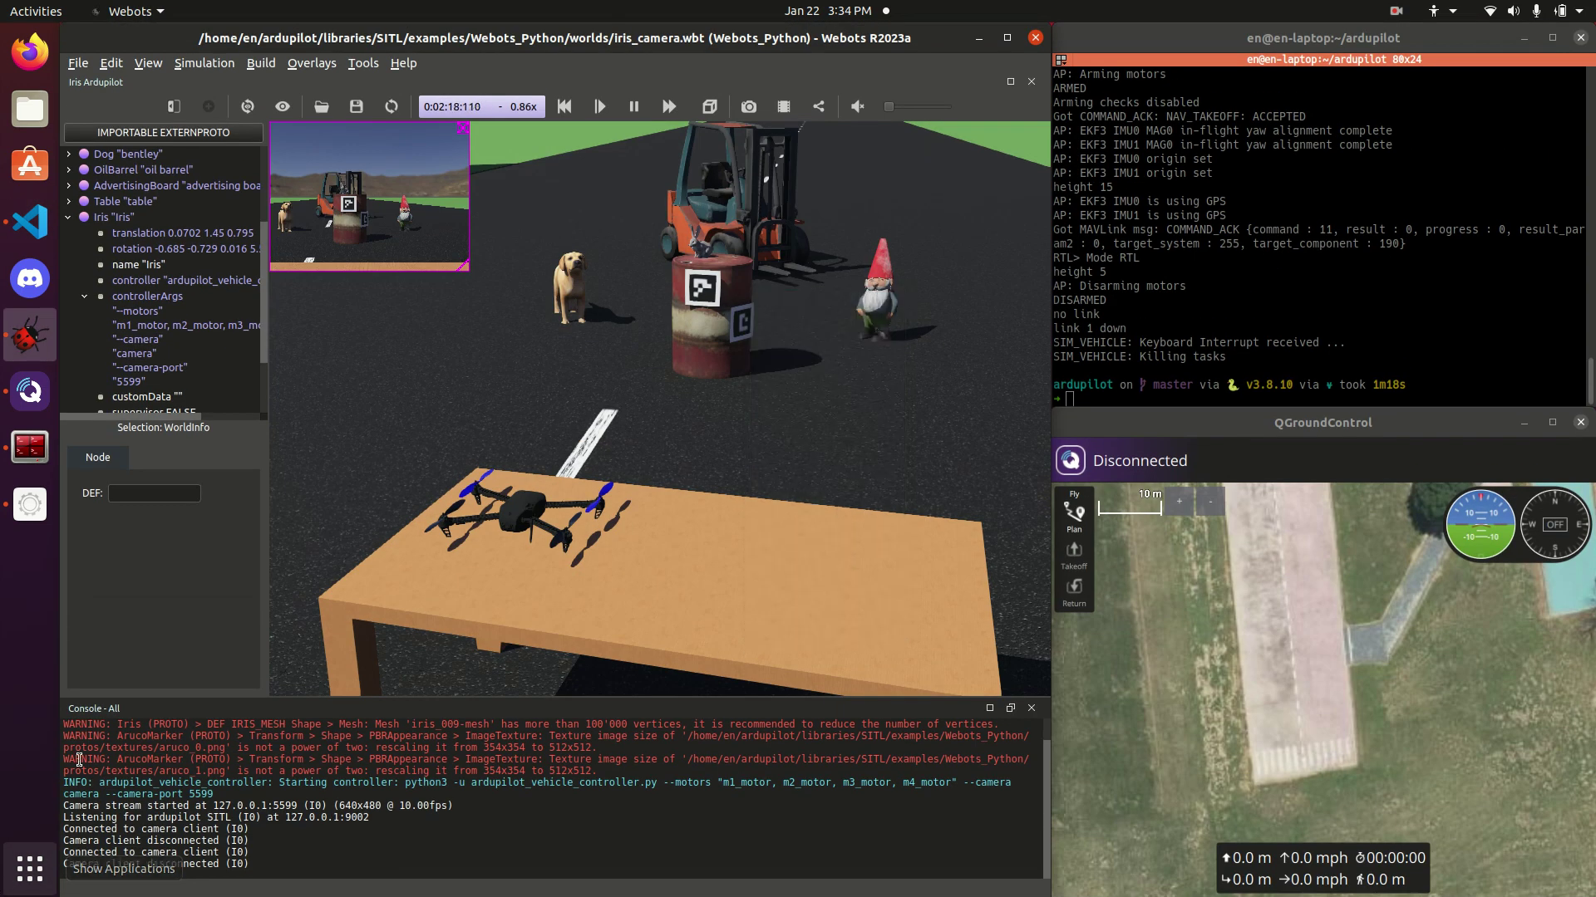
Open the iris_depth_camera.wbt world from the worlds folder
click(79, 63)
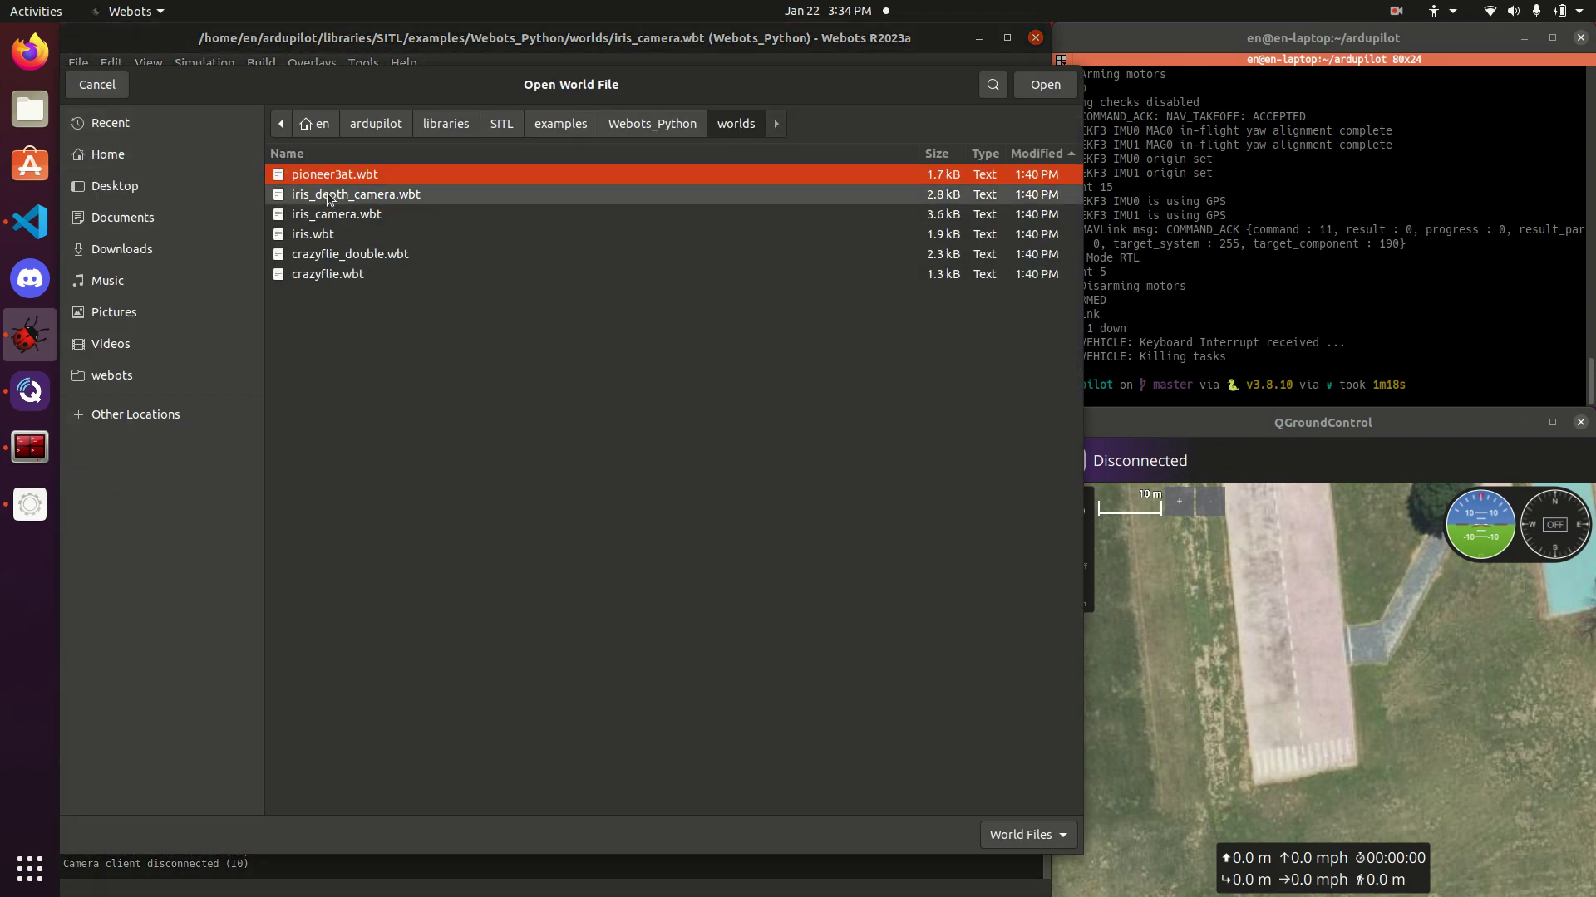
click(327, 193)
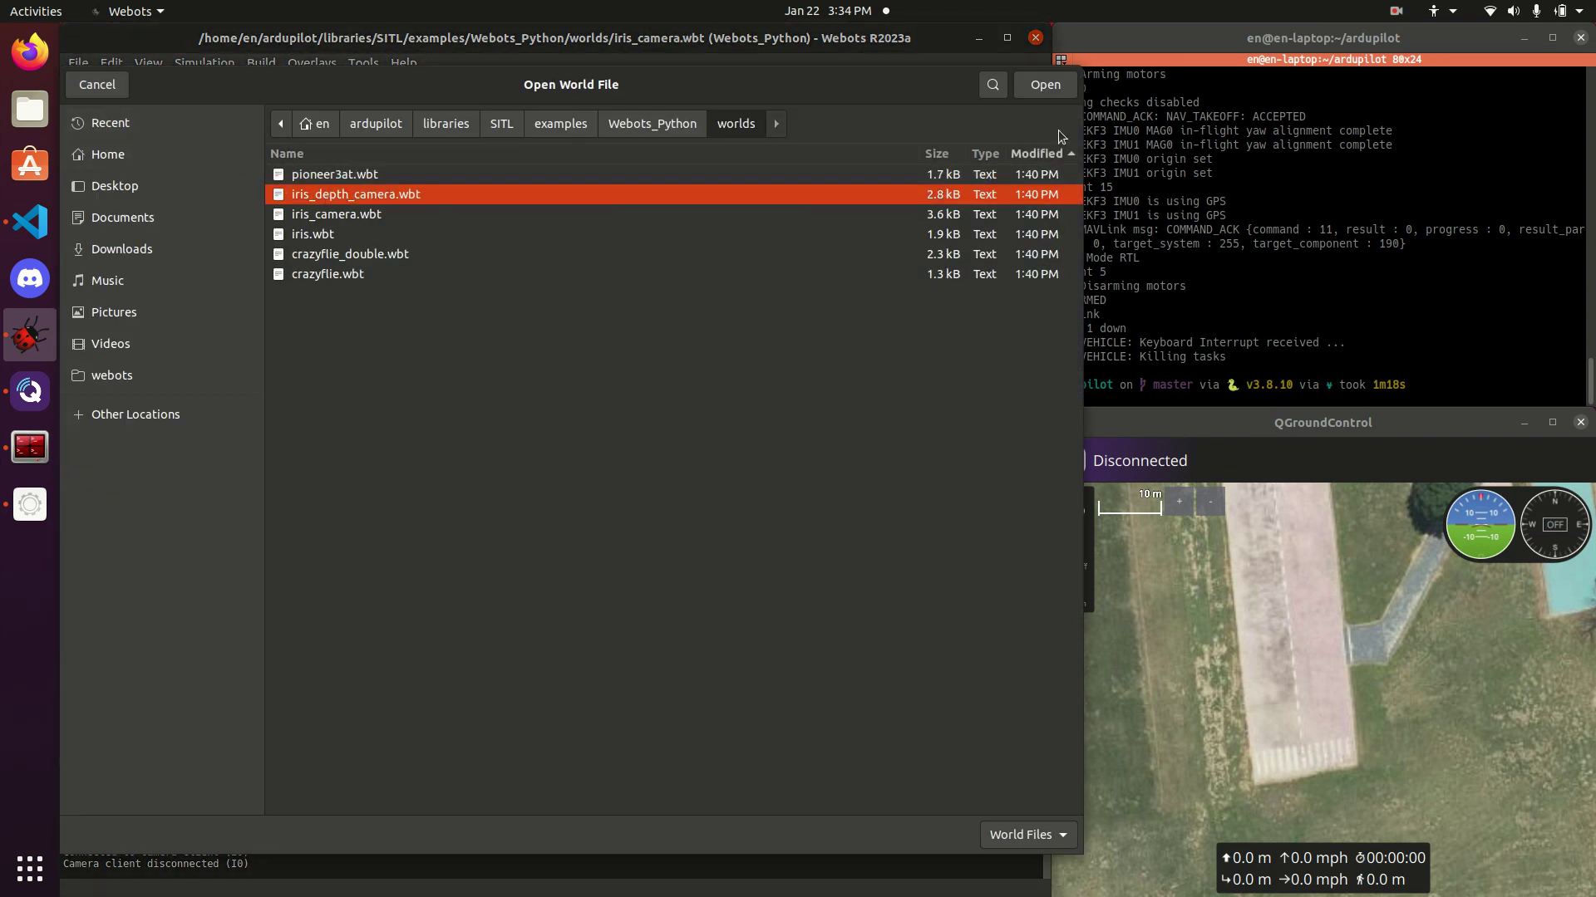
click(1054, 93)
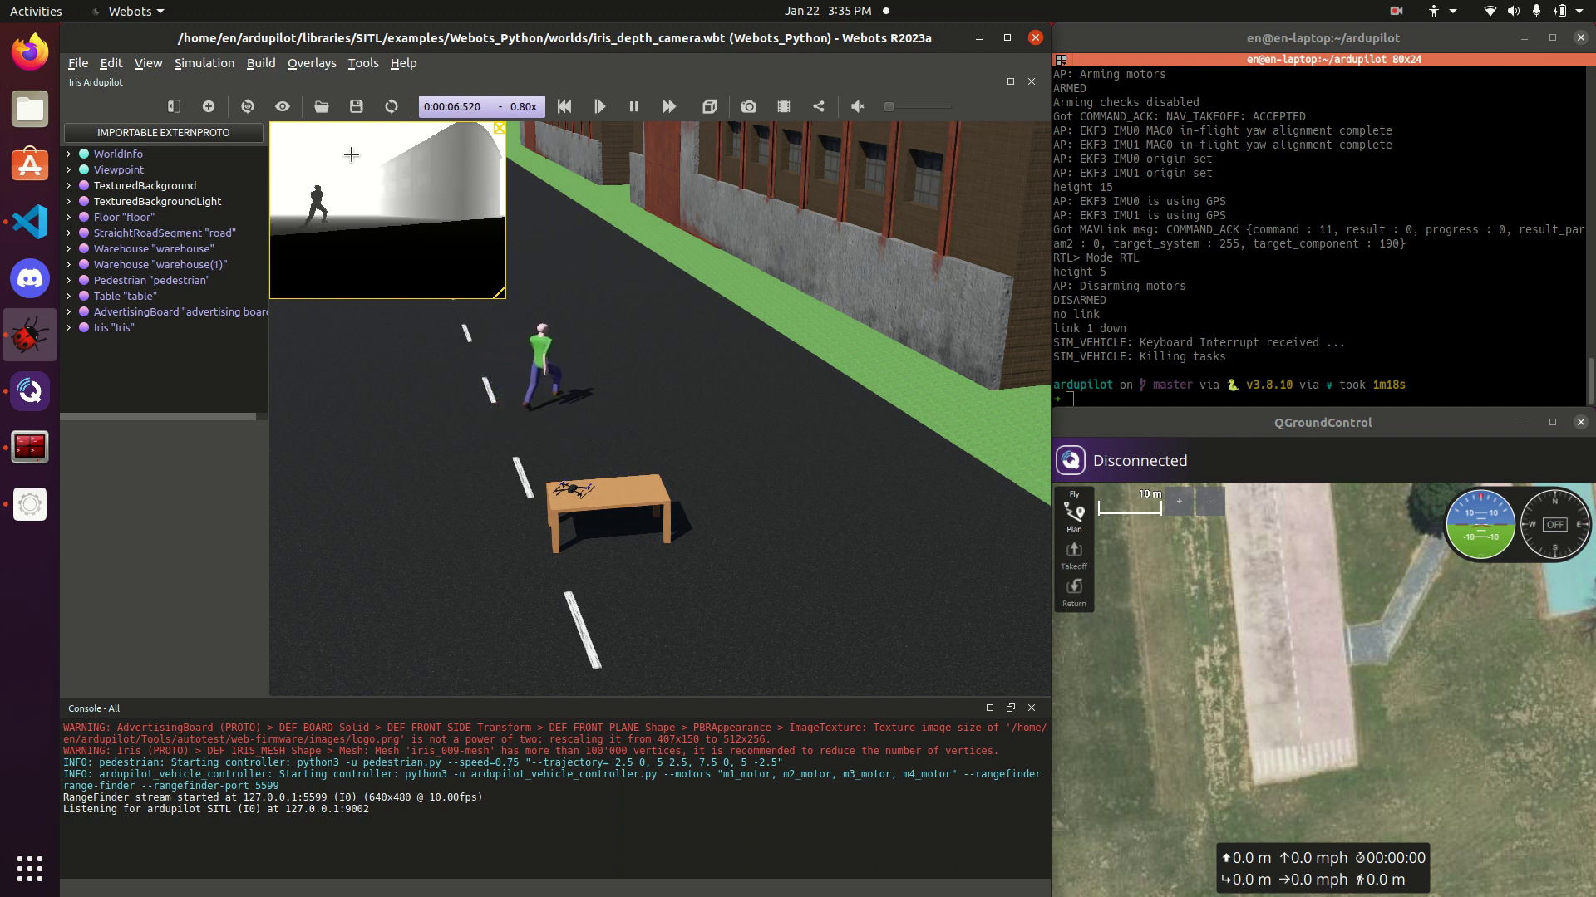
Expand the Iris node and its controllerArgs to show the range-finder and --rangefinder-port 5599
click(69, 327)
click(85, 406)
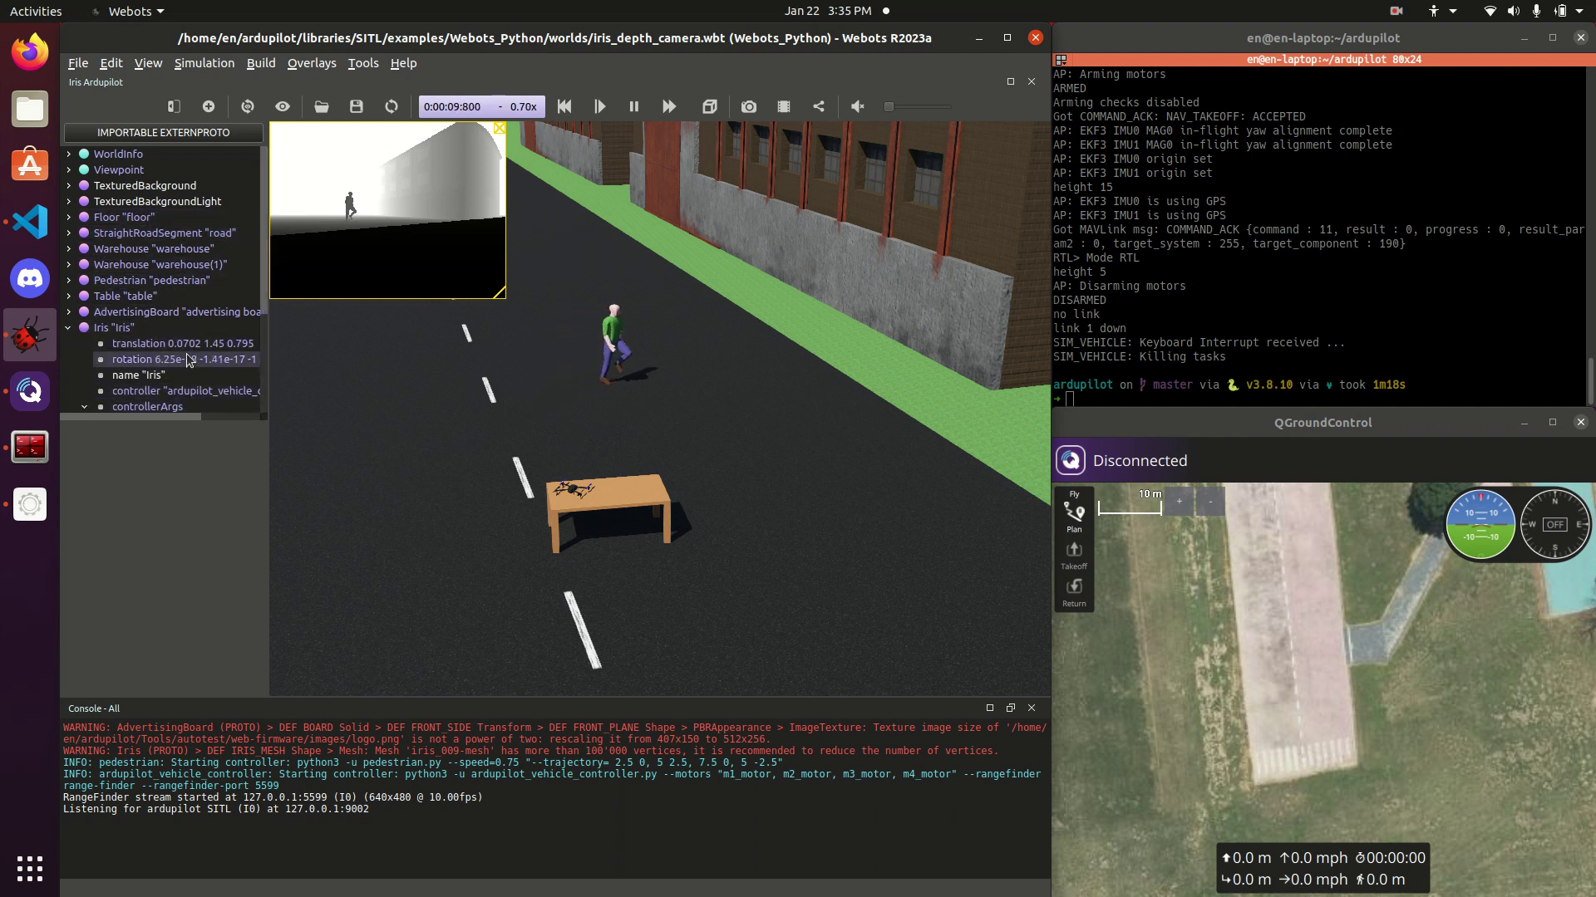
scroll(259, 332, down, 3)
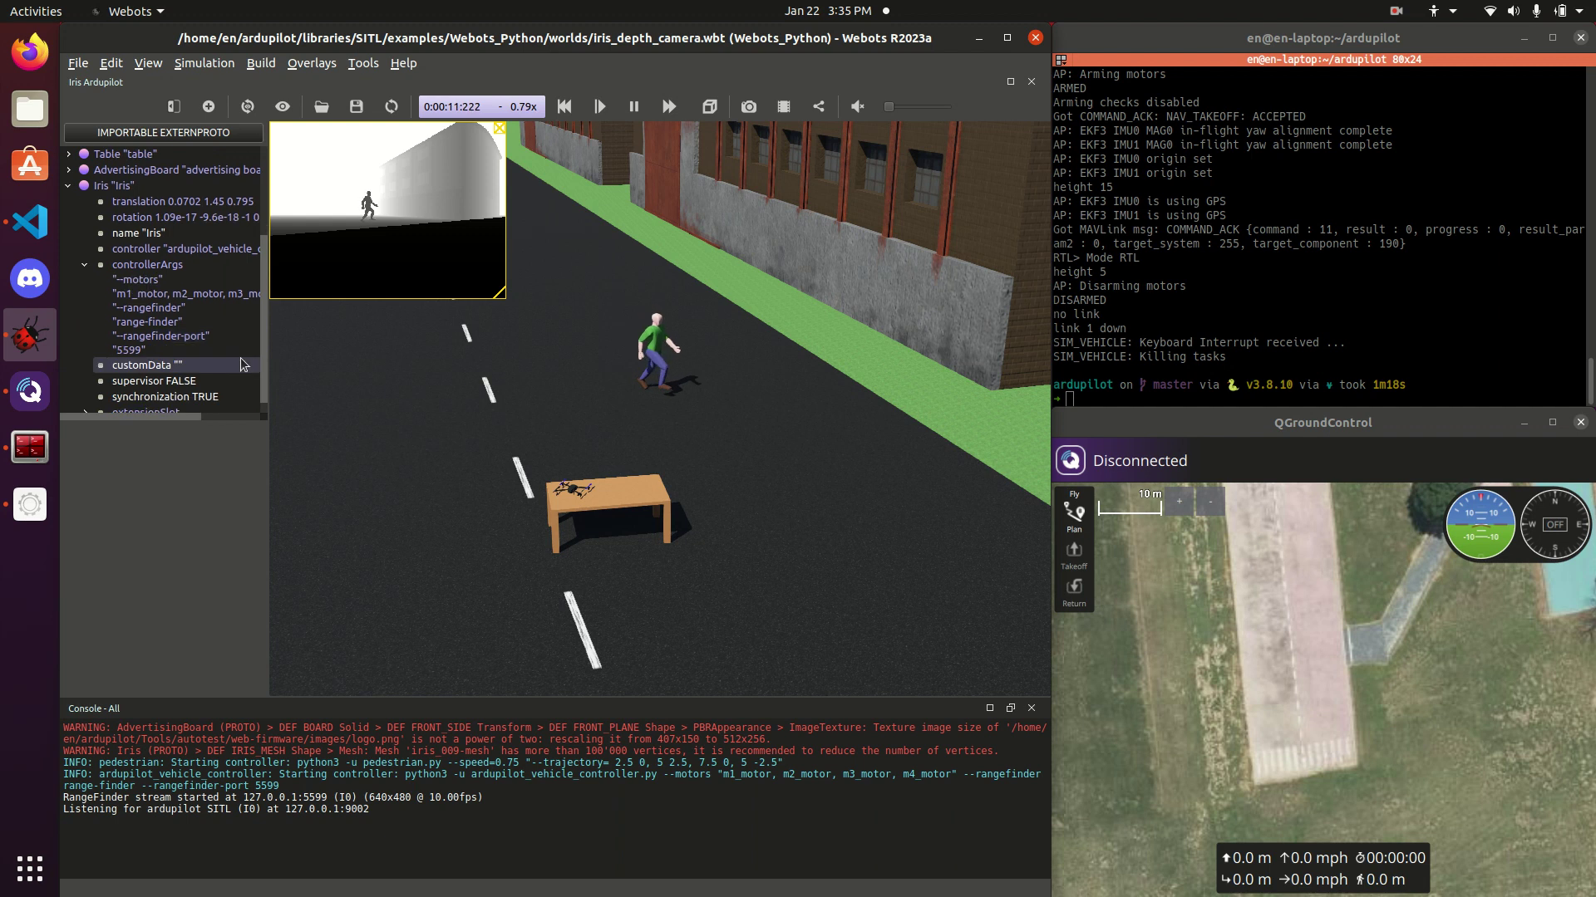